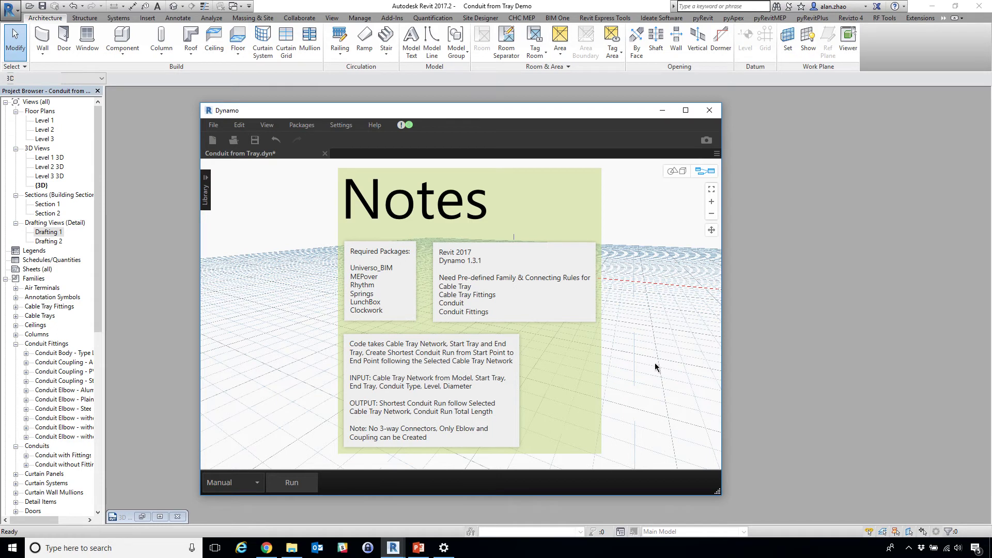
Step: Preview the data-centre construction and Connectivity Point structured cabling photos in the cable tray image results
click(266, 548)
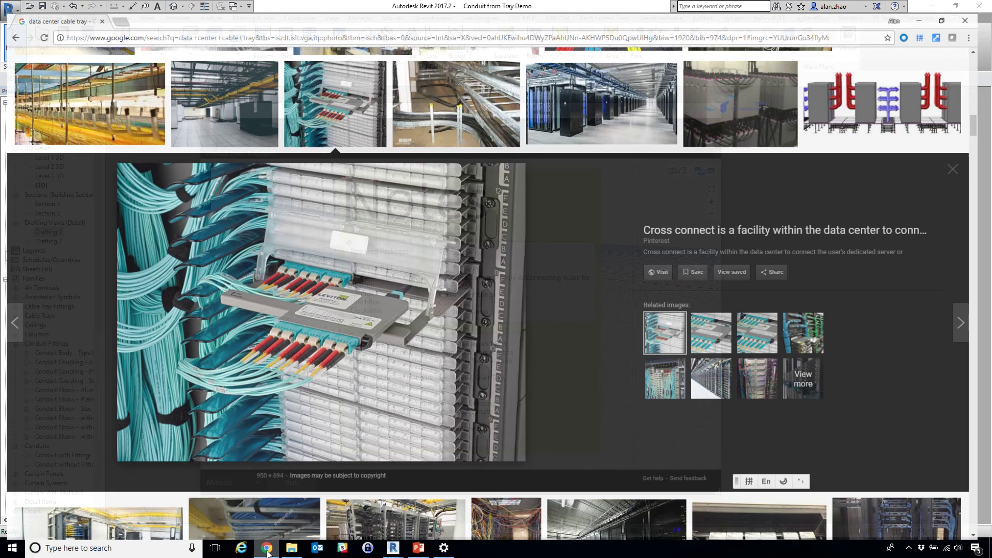
click(967, 159)
scroll(714, 260, up, 20)
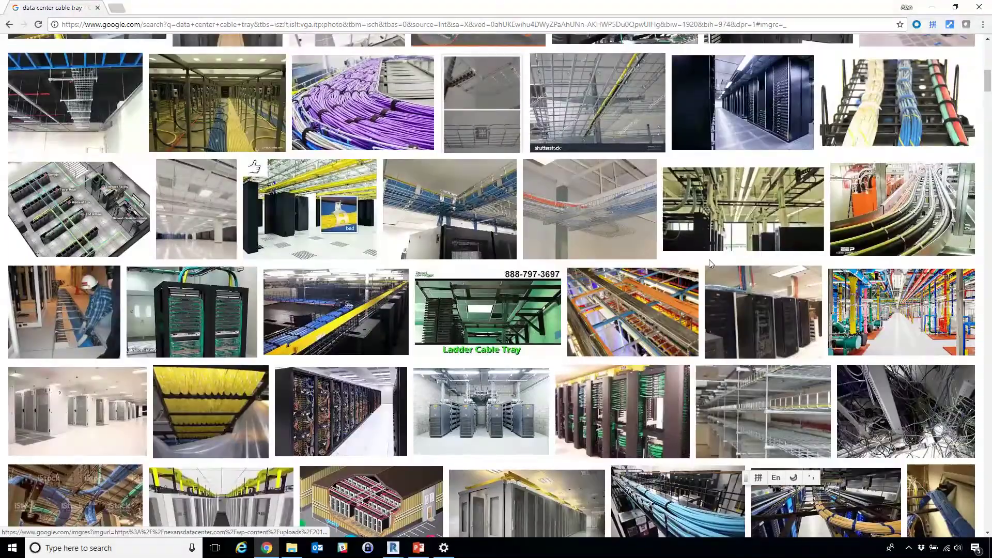
scroll(688, 309, up, 10)
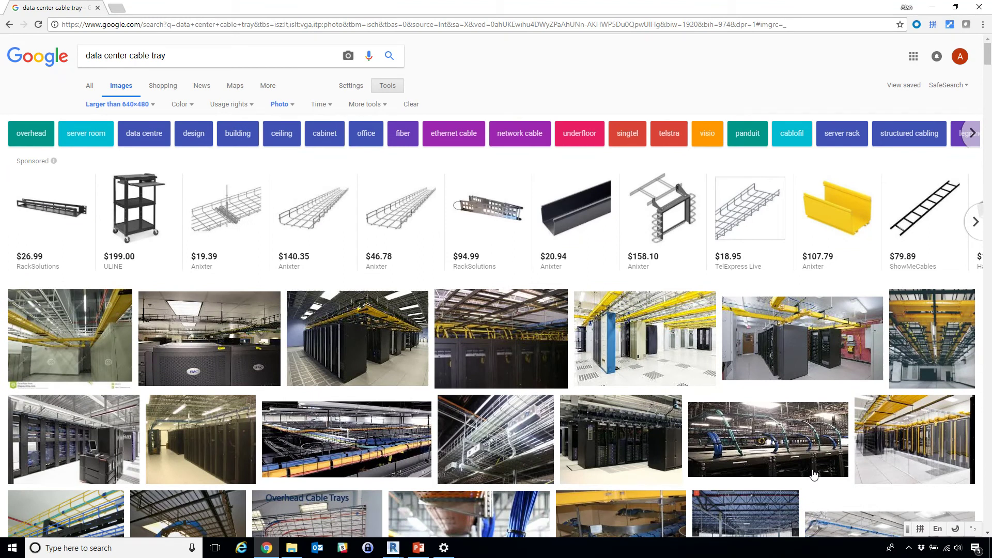
click(787, 448)
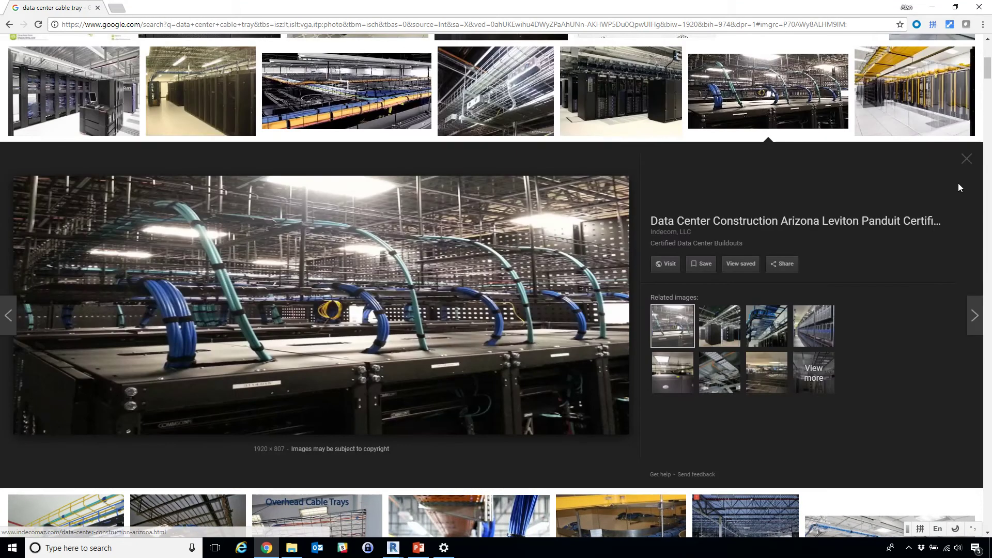
click(965, 164)
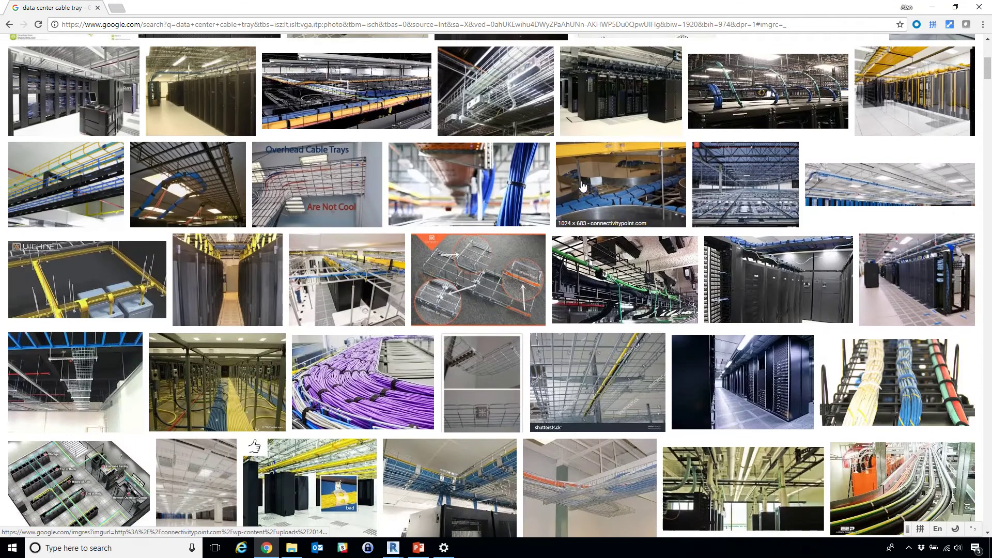
click(583, 186)
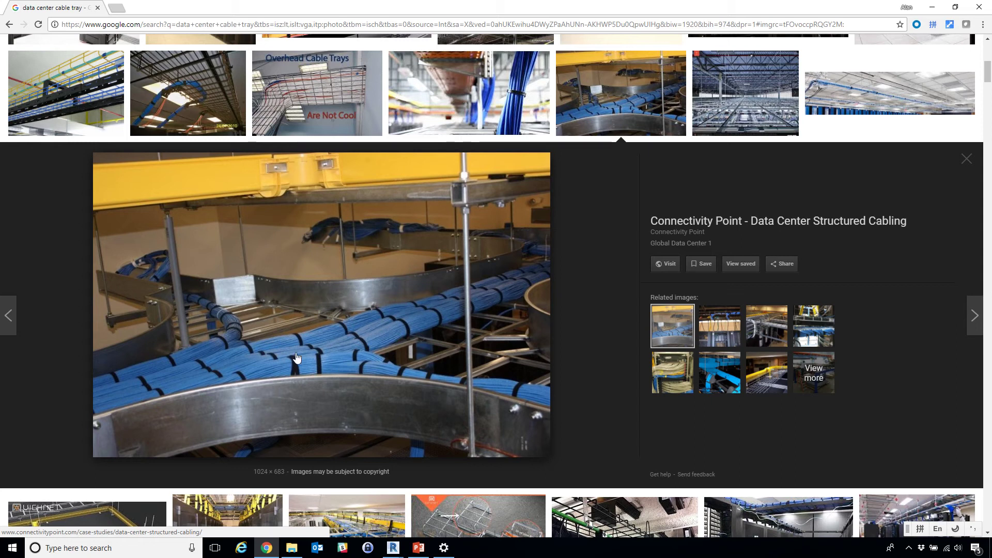
click(966, 159)
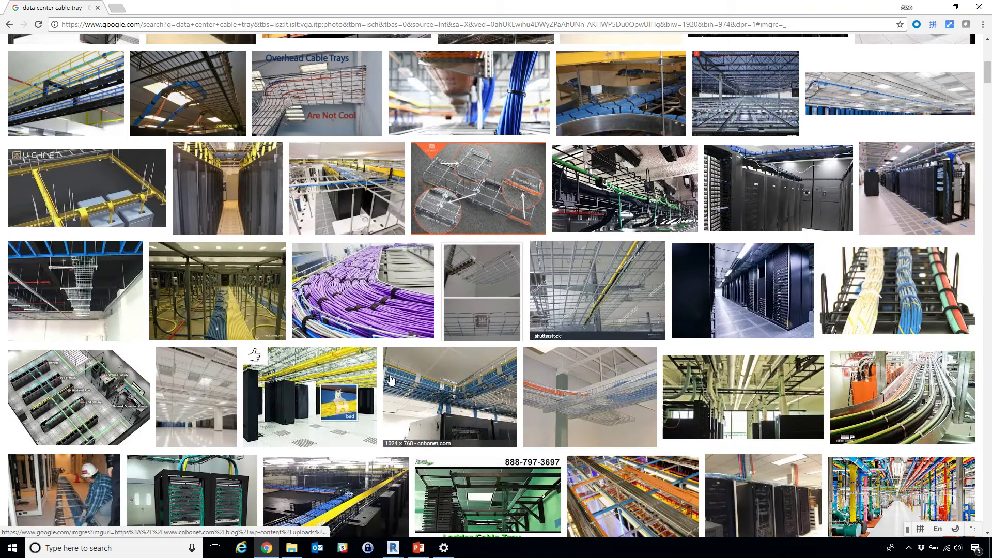
Step: Scroll down the results and open the iStock overhead cable trays with Cat 5 wires photo
scroll(392, 396, down, 3)
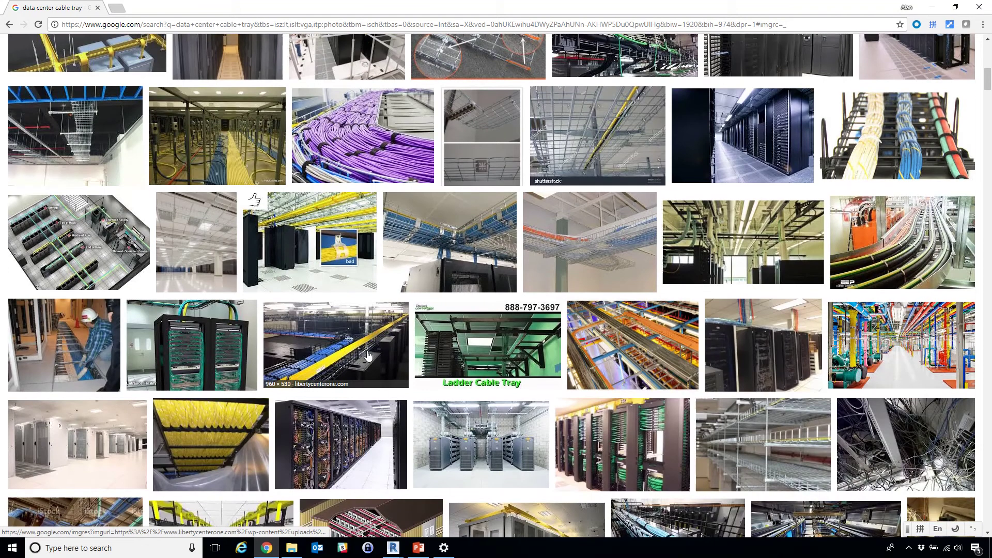
scroll(368, 356, down, 1)
scroll(368, 356, down, 3)
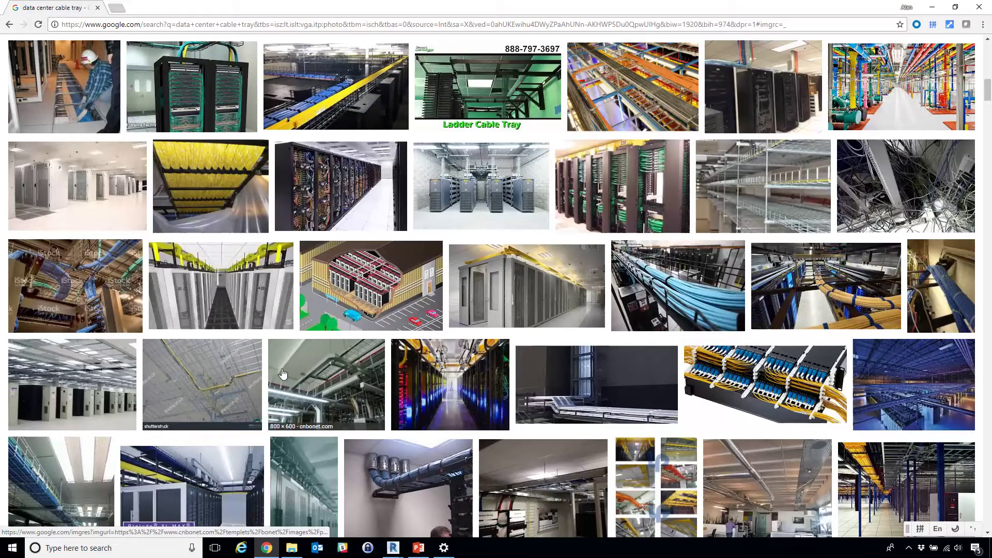
scroll(283, 374, down, 1)
scroll(283, 373, down, 1)
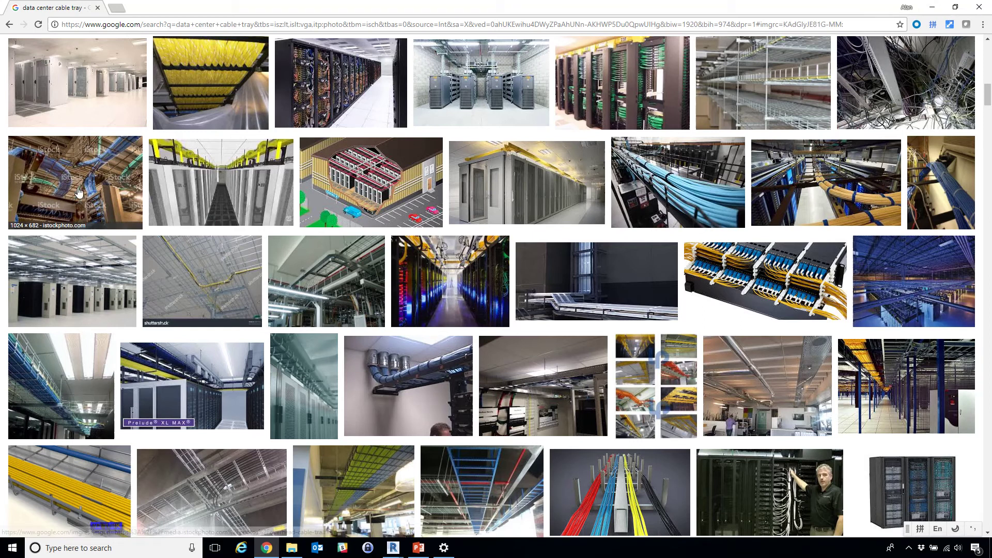
click(103, 201)
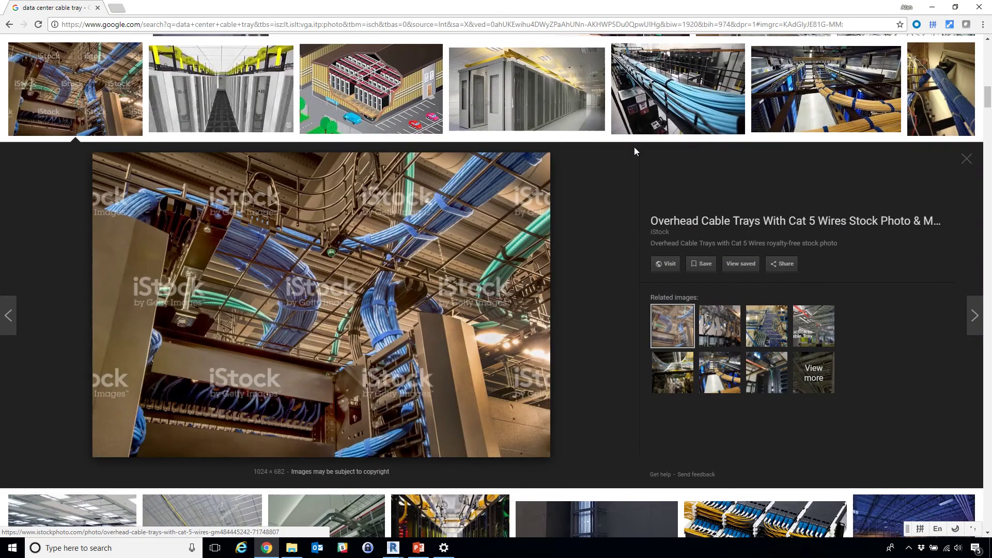
Step: Back in Revit, hide Dynamo and open the Level 1 floor plan maximized and zoomed in
click(977, 7)
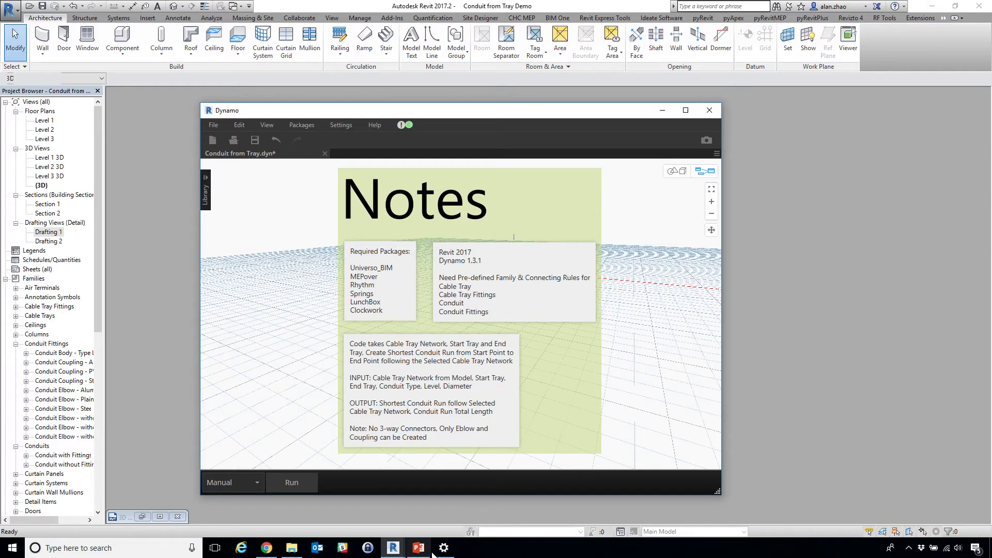
click(662, 111)
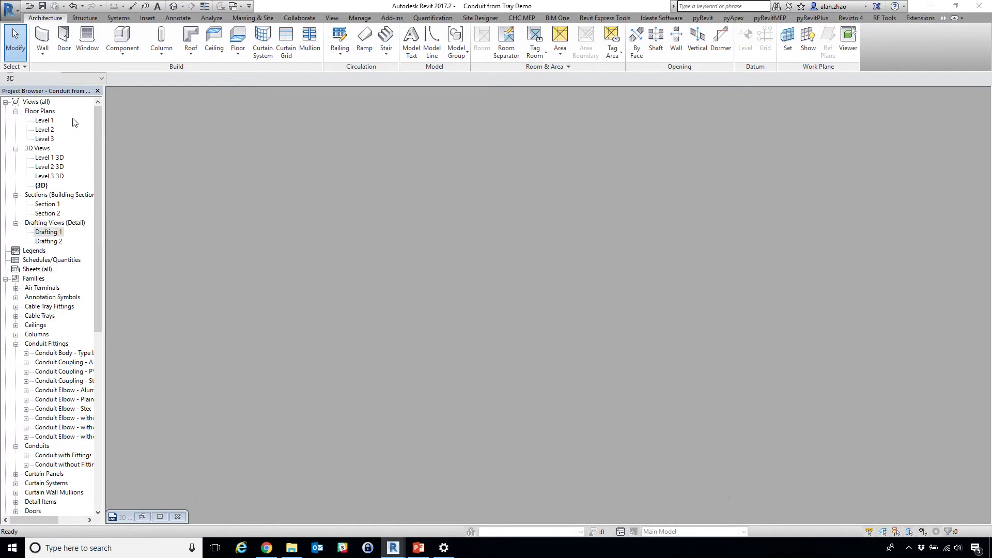
double_click(42, 122)
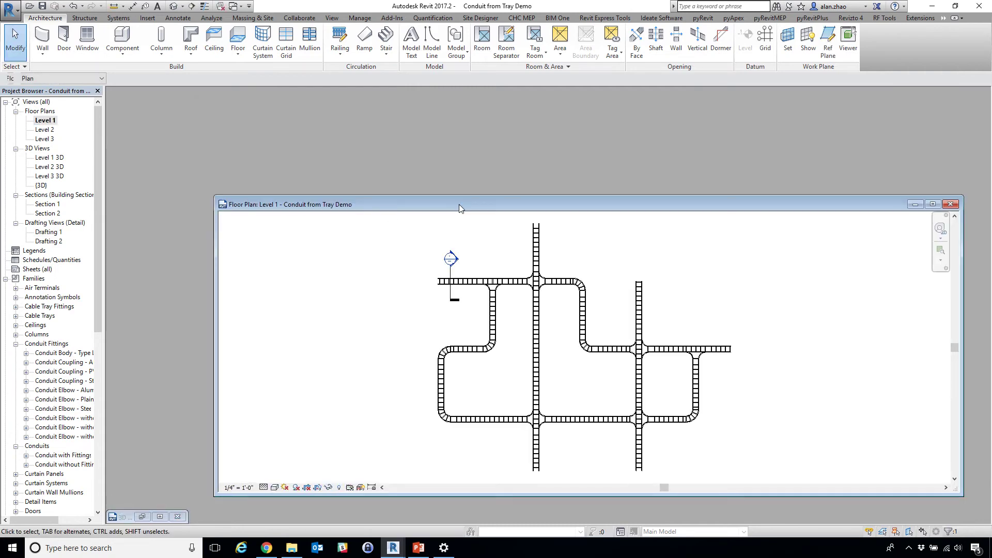
double_click(459, 204)
scroll(460, 250, up, 4)
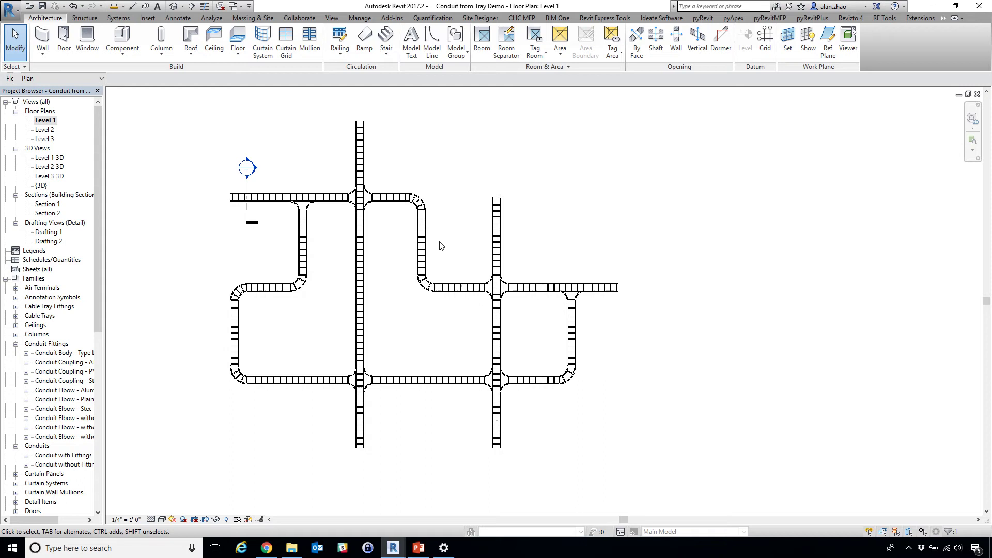
click(118, 18)
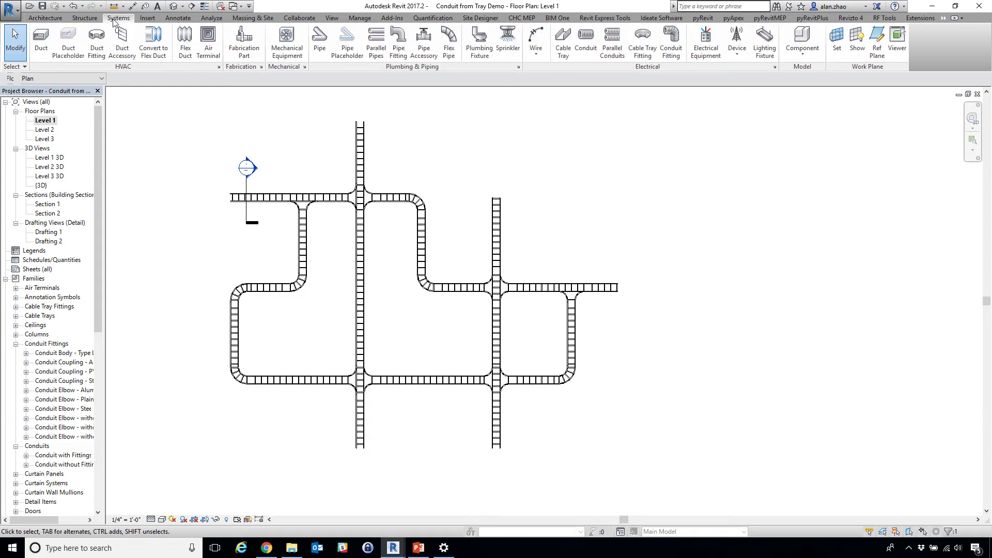
click(266, 547)
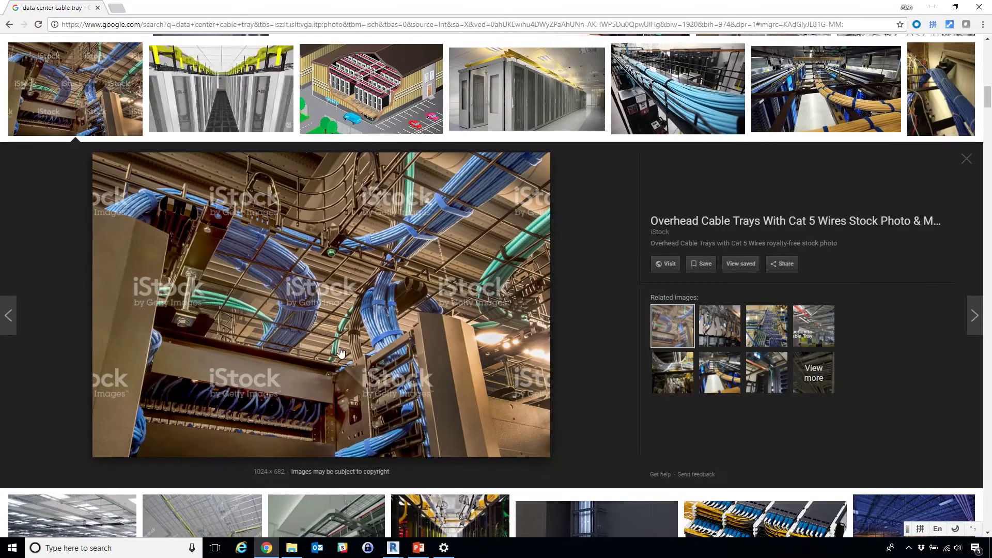
click(938, 12)
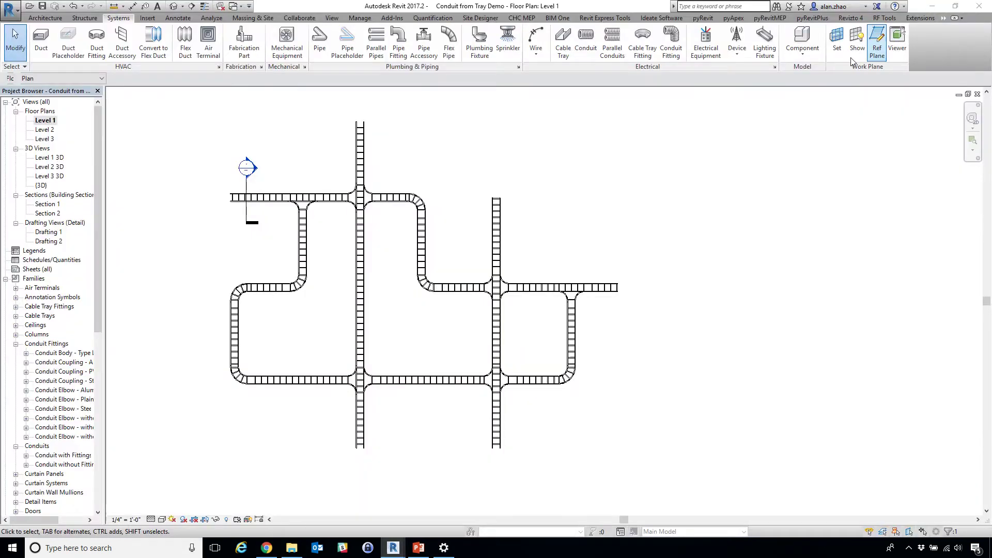
click(586, 42)
scroll(584, 129, up, 3)
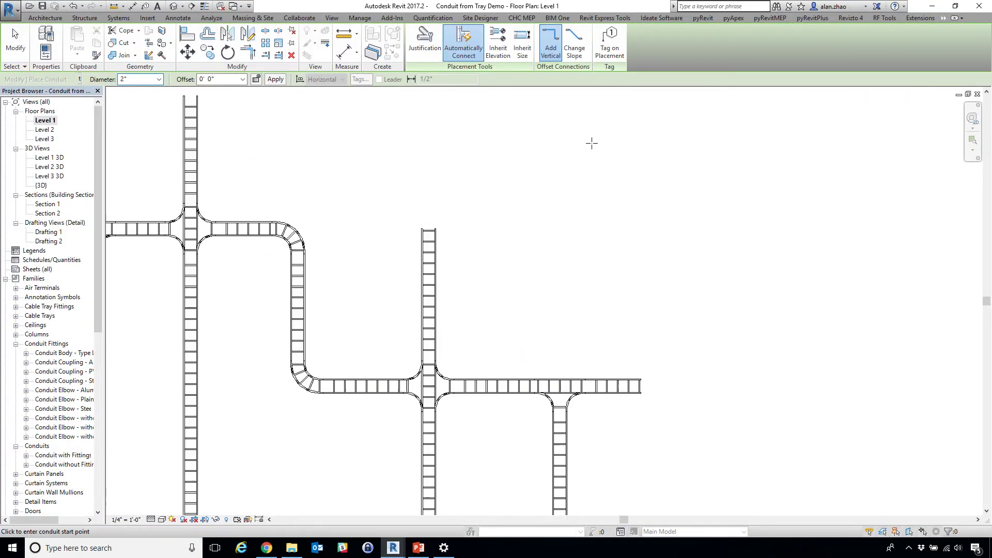
click(561, 128)
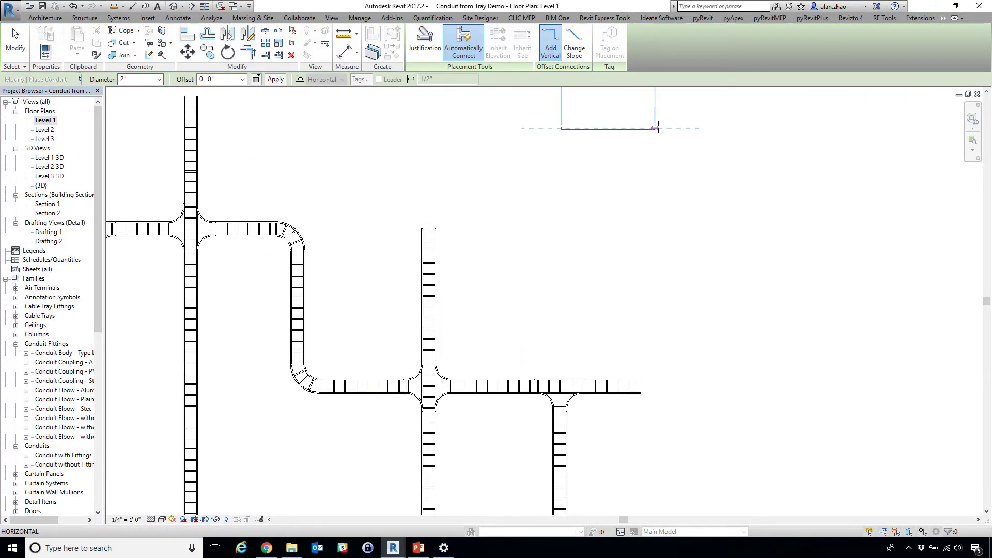
click(657, 128)
click(655, 222)
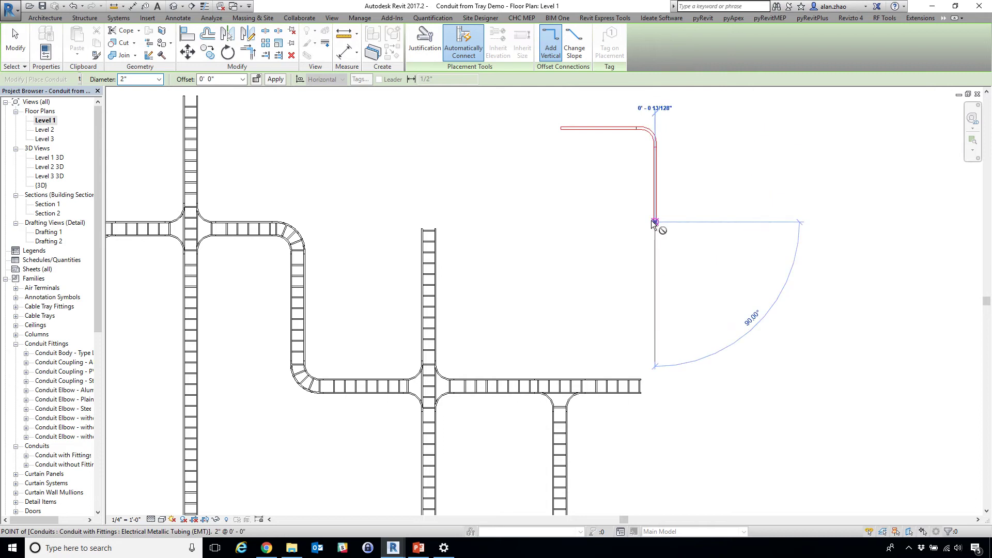
click(598, 222)
click(598, 308)
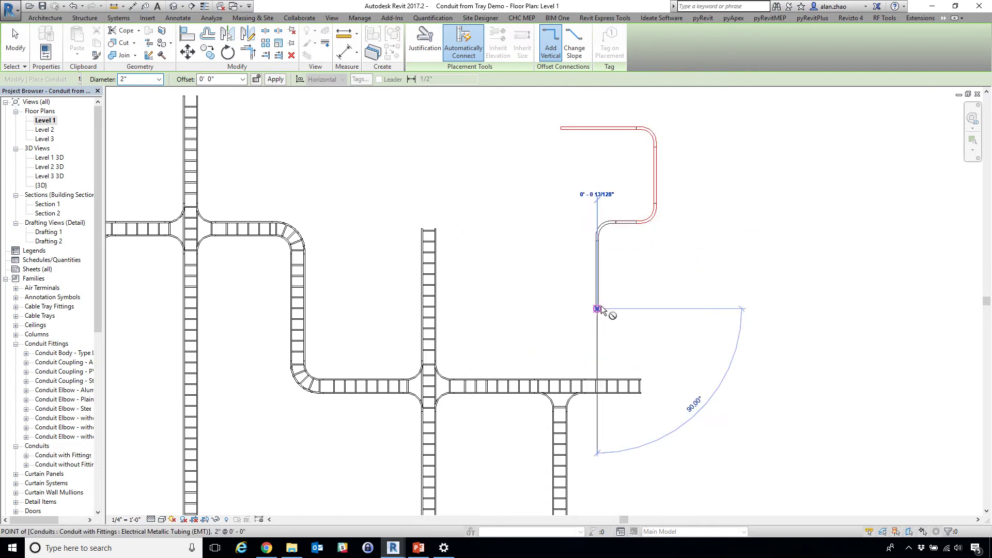
click(733, 308)
key(Escape)
key(Escape)
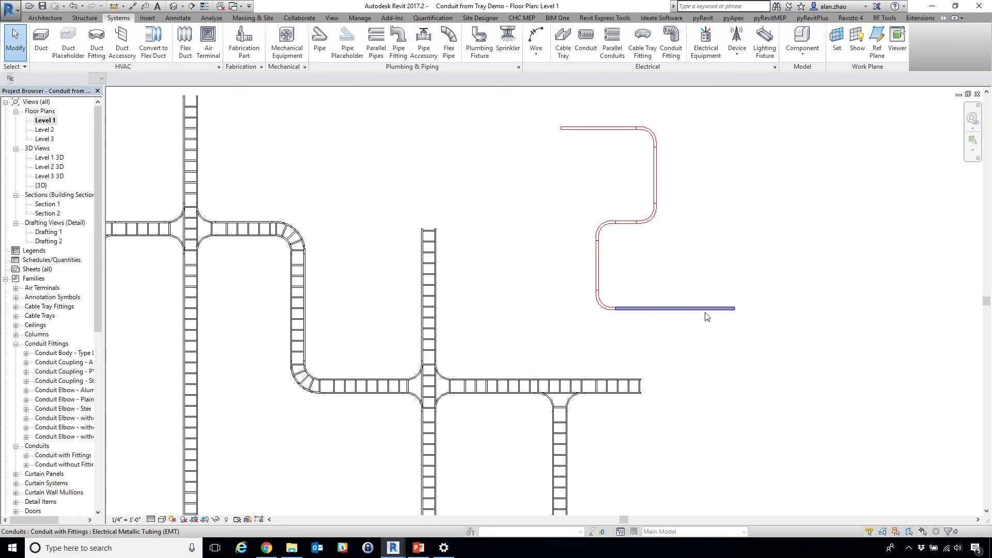
key(Tab)
click(706, 316)
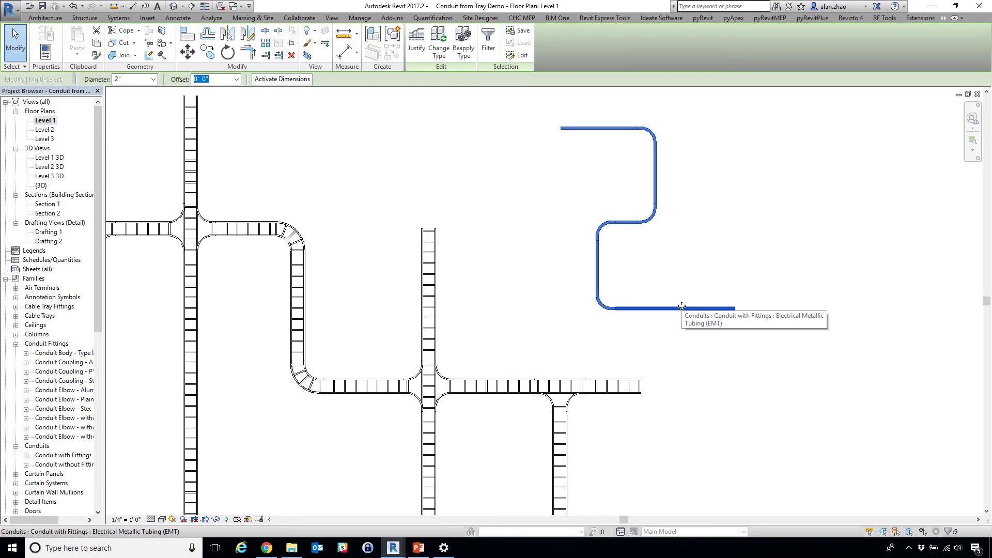
key(Escape)
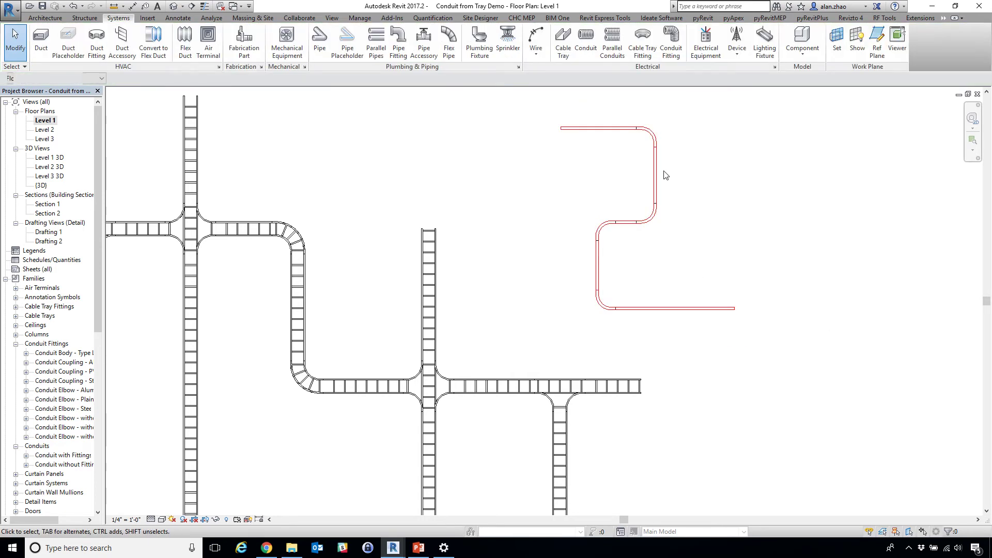
click(656, 176)
drag(656, 176, 697, 178)
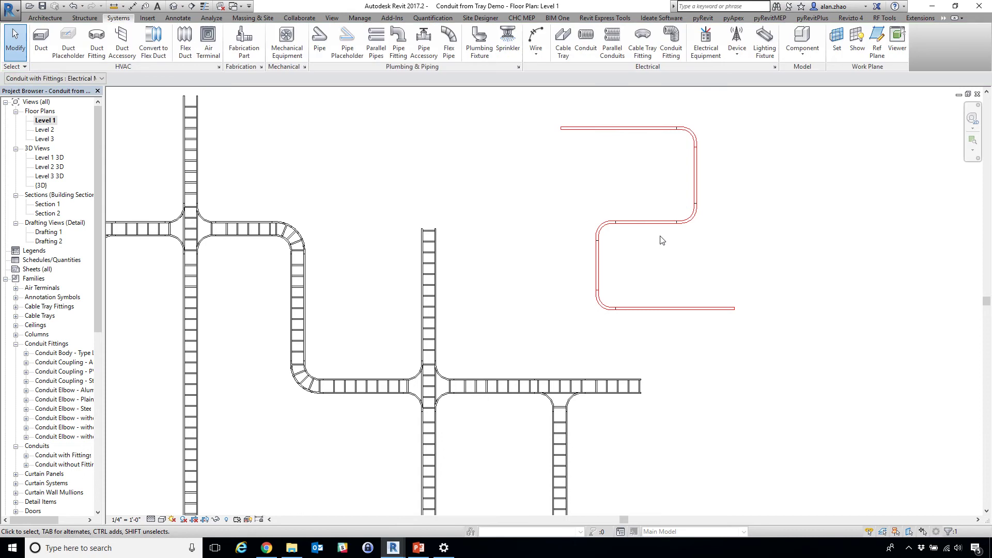
click(649, 223)
drag(641, 223, 631, 186)
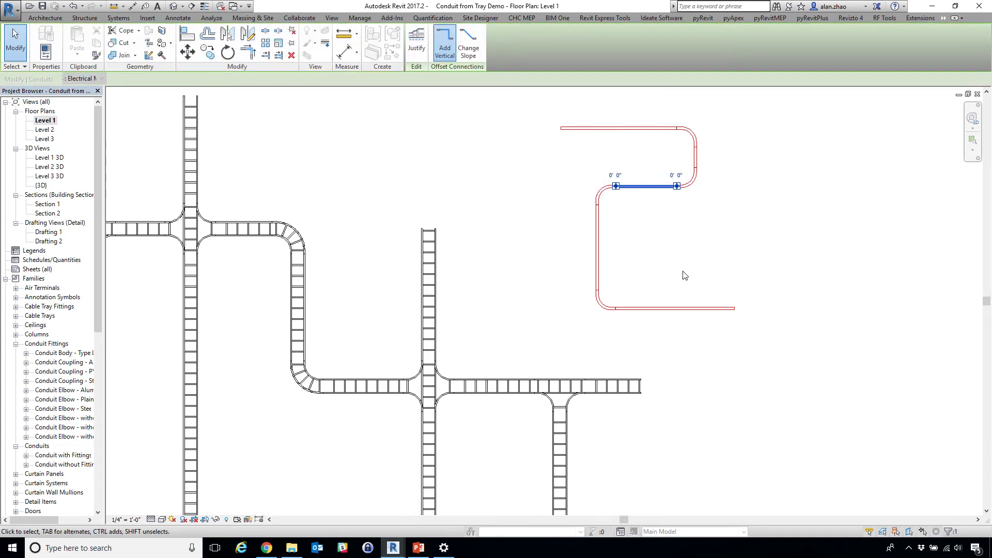
key(Escape)
key(Tab)
click(632, 187)
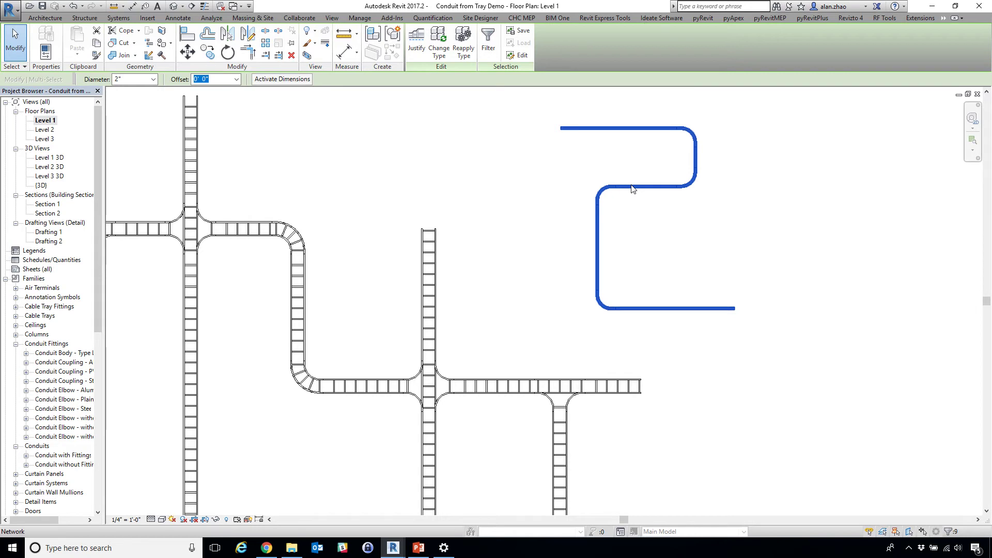
key(Delete)
scroll(656, 215, down, 3)
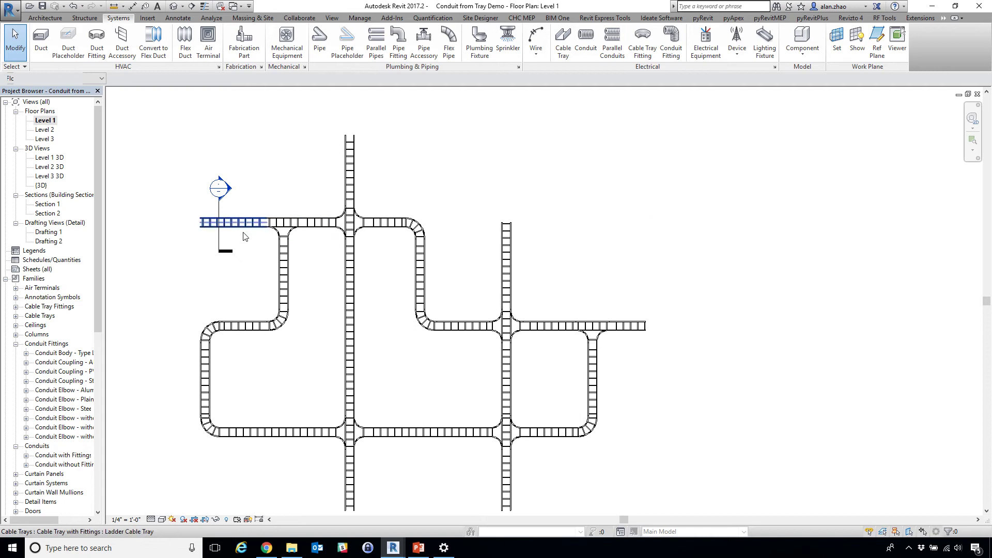
Step: Temporarily hide the section line crossing the left tray in the Level 1 plan
scroll(238, 240, up, 3)
click(205, 237)
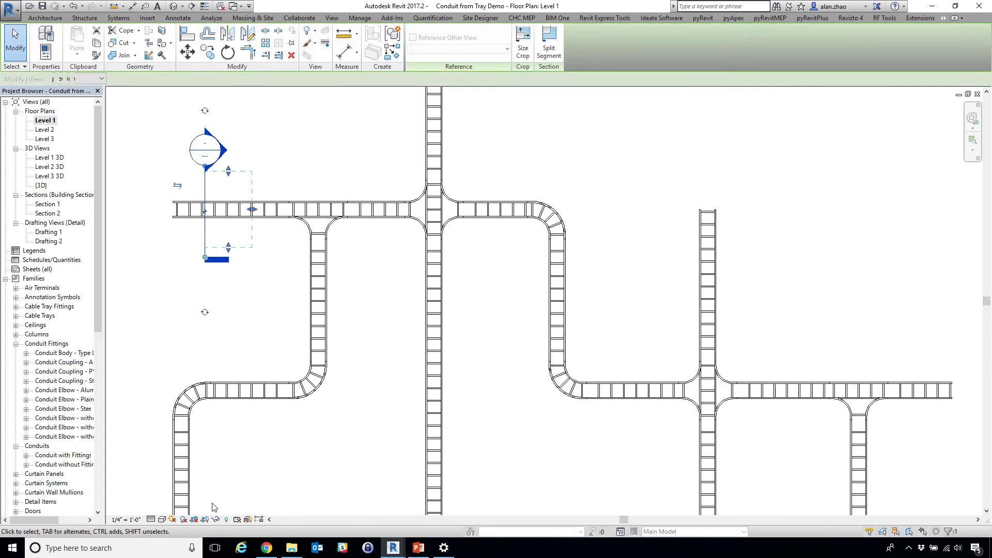
click(216, 520)
click(248, 491)
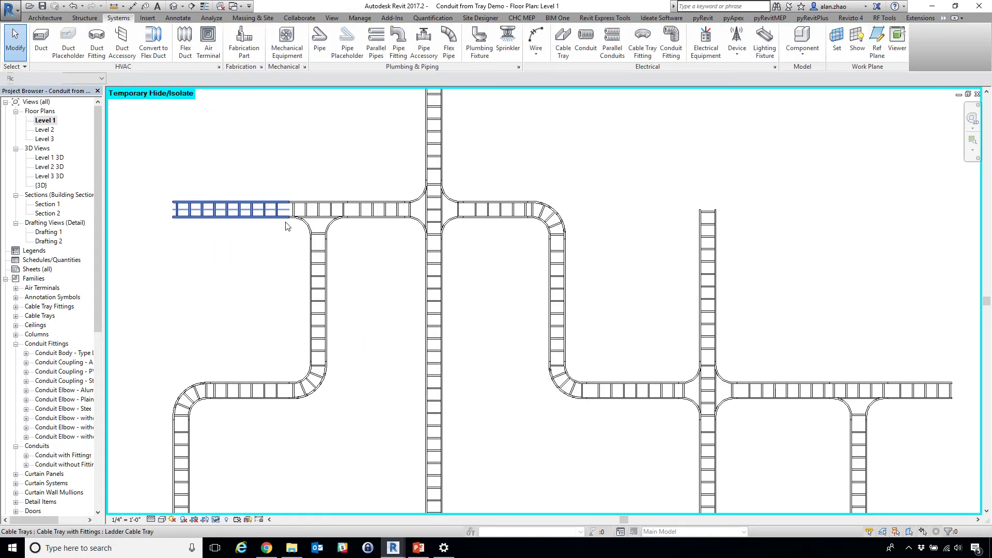
scroll(299, 174, down, 3)
scroll(265, 146, up, 2)
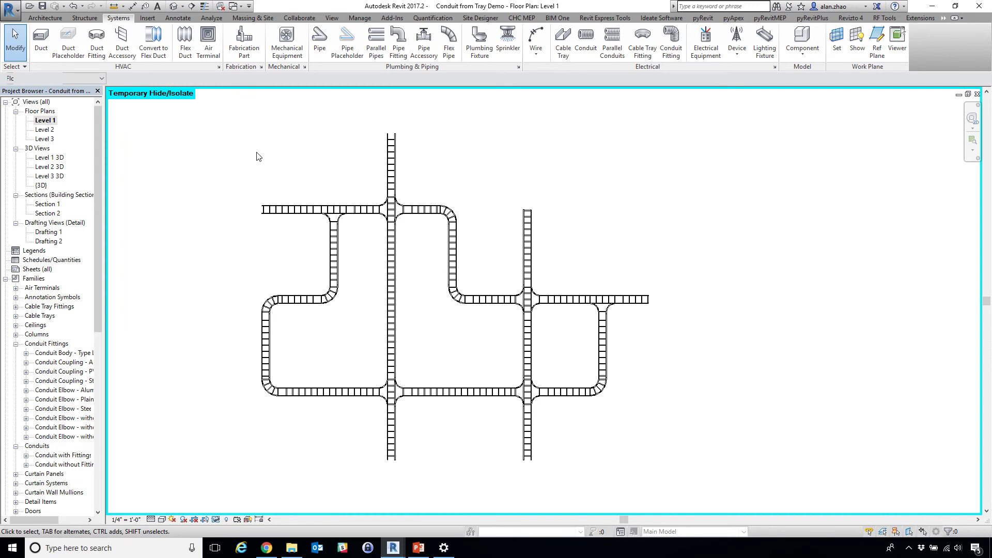
Step: Move the Dynamo window to the right and pan the Level 1 plan left to show the trays
mouse_move(393, 552)
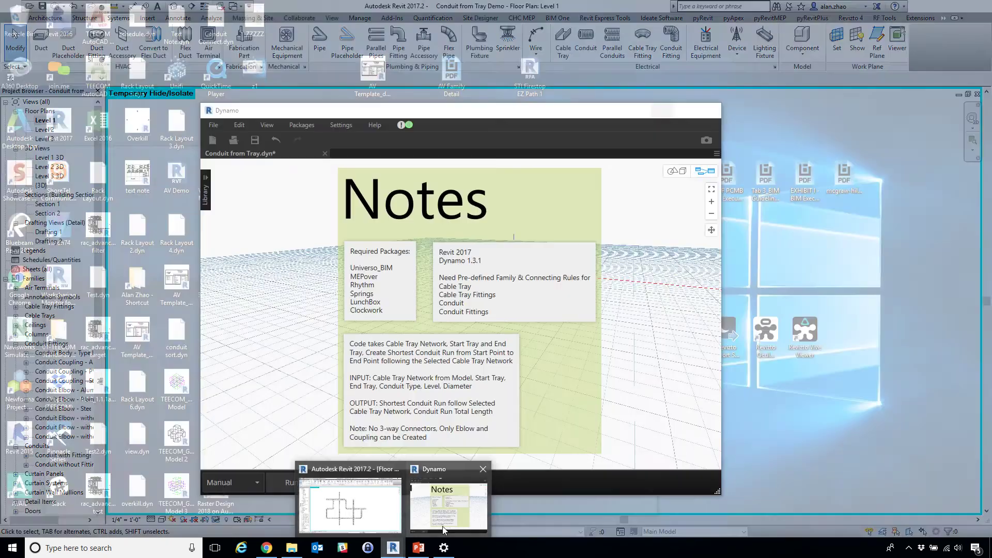
click(449, 505)
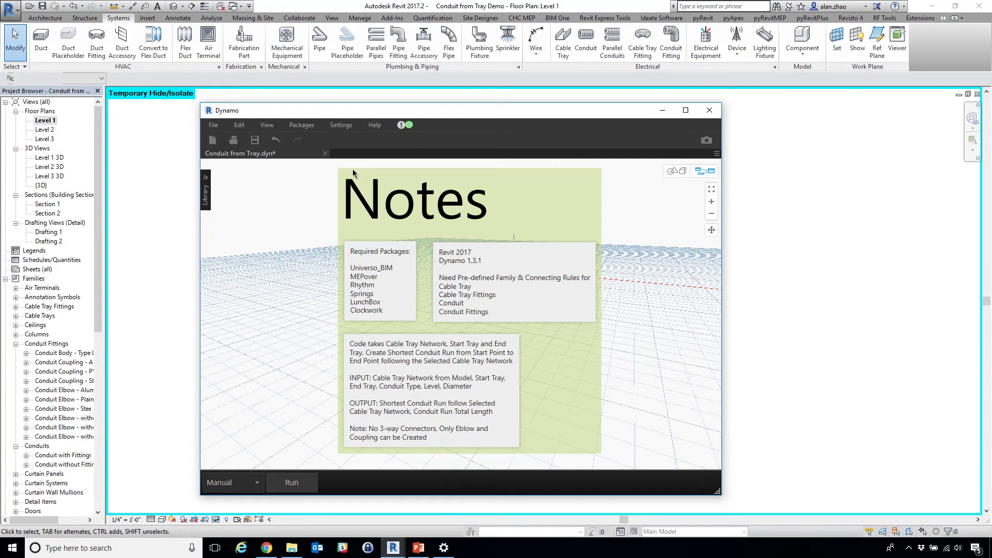
drag(332, 117, 665, 117)
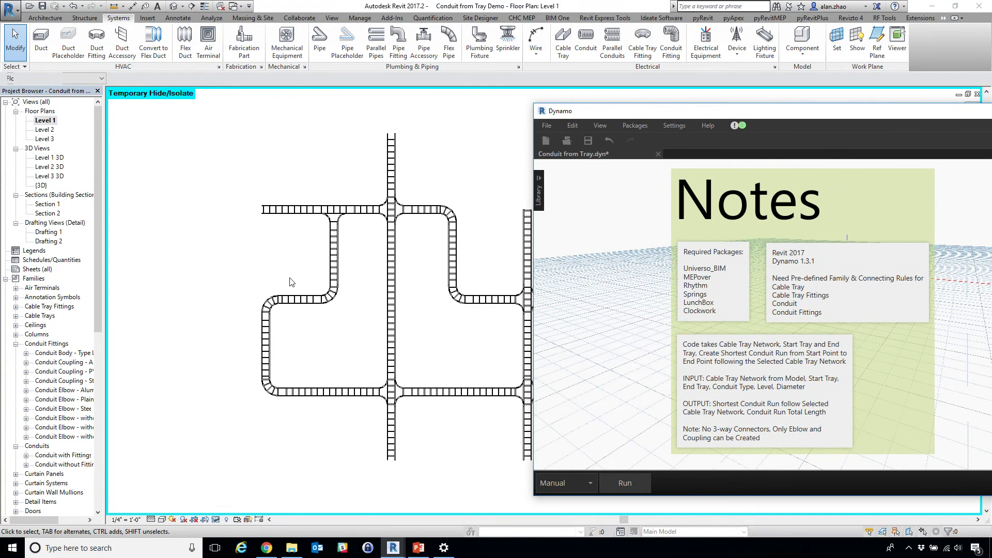
middle_drag(370, 298, 240, 297)
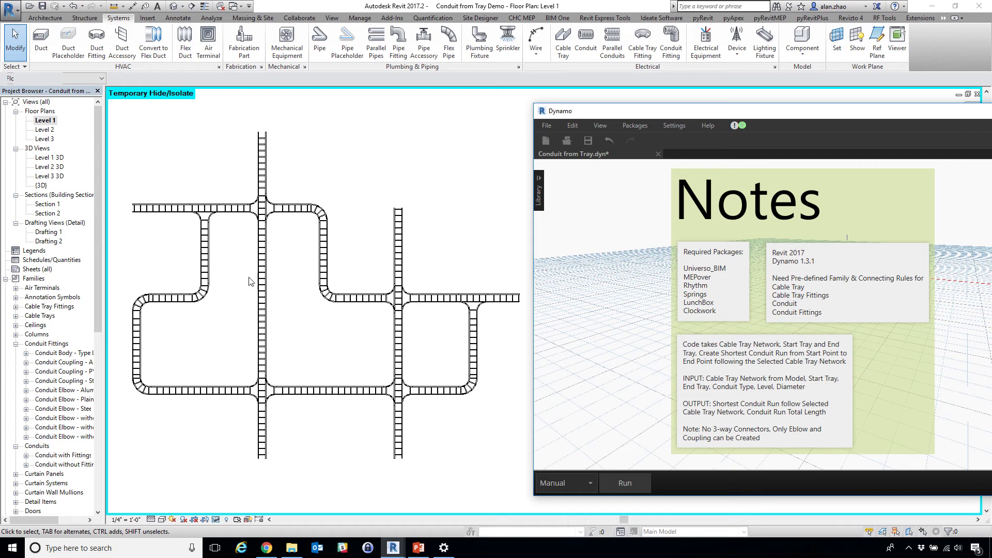
Step: Open the Drafting 1 cross-section sketch and select its middle conduit circle
double_click(57, 232)
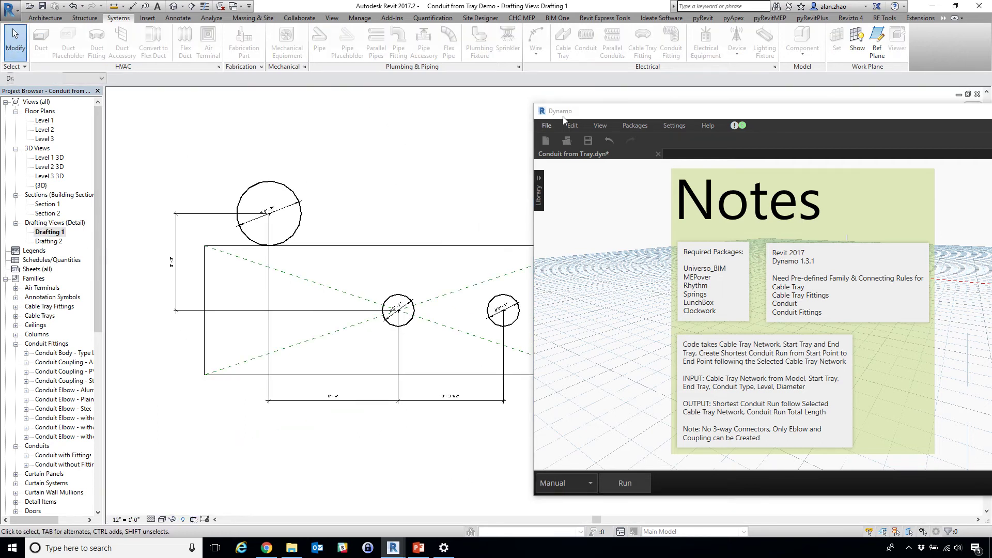
drag(565, 116, 753, 429)
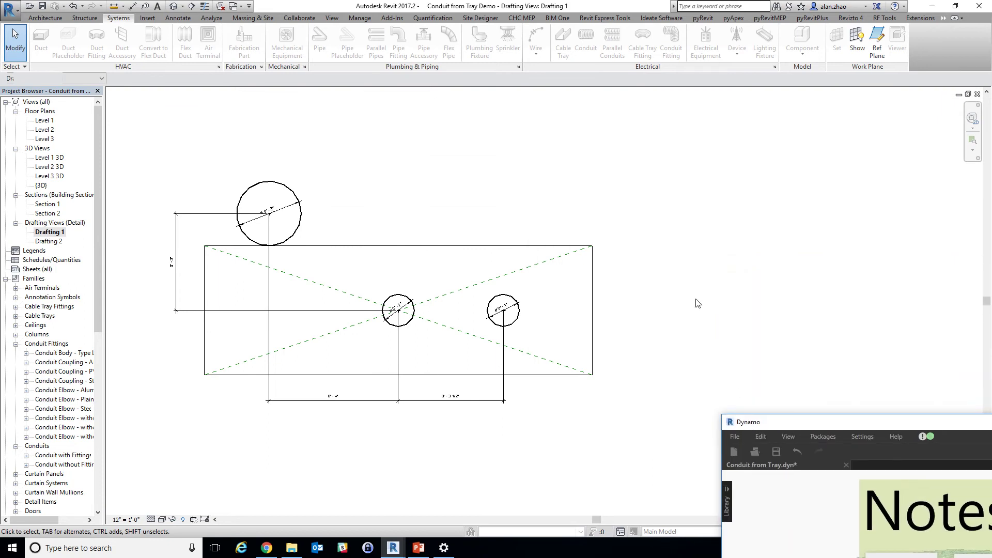
drag(137, 150, 656, 462)
click(645, 350)
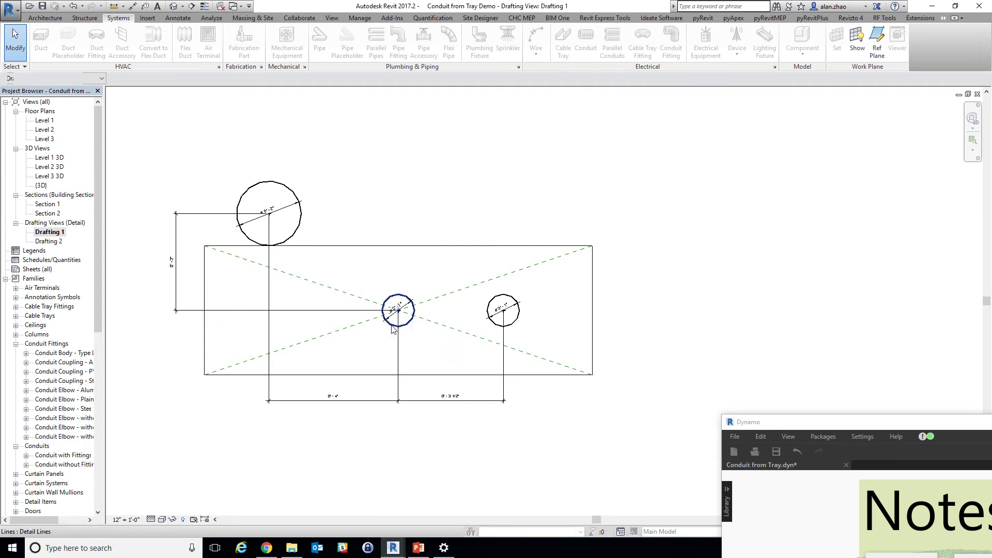
scroll(405, 331, up, 3)
click(425, 341)
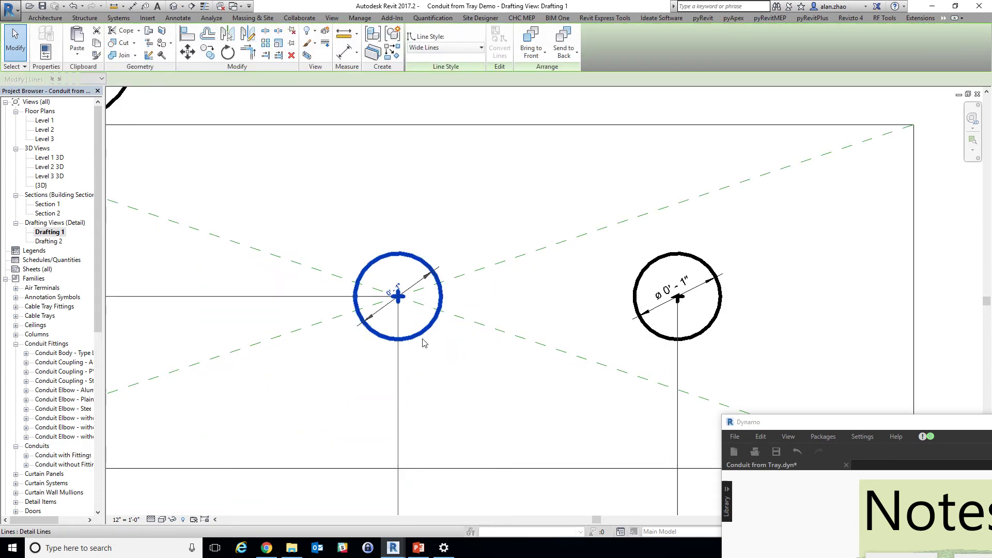
scroll(419, 344, down, 2)
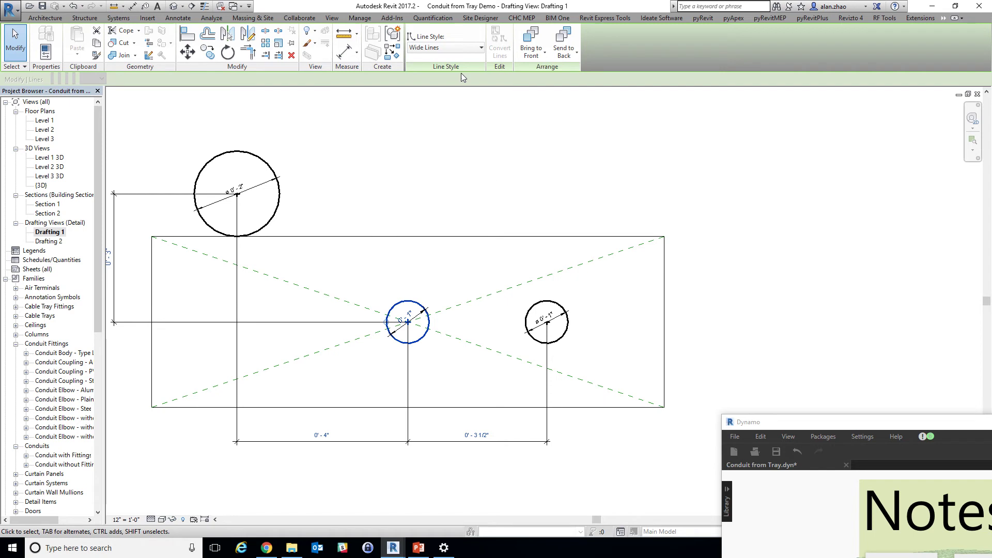
Step: Copy the middle circle from its centre to the left intersection
click(208, 51)
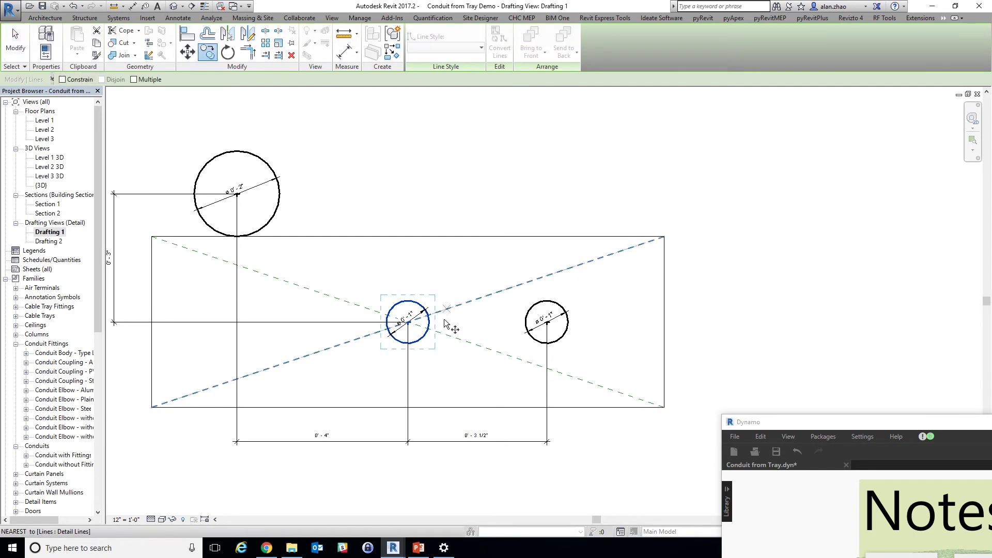
click(409, 322)
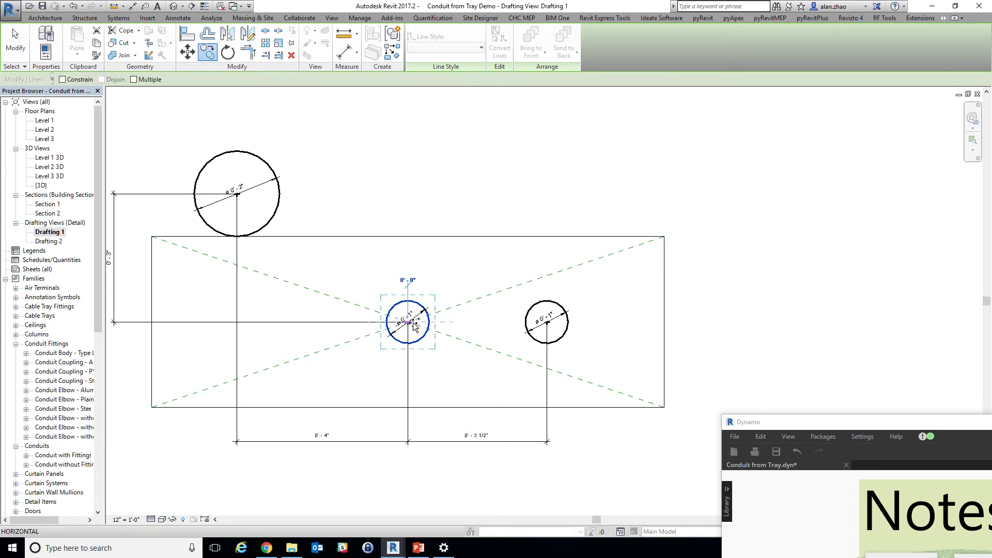
click(236, 323)
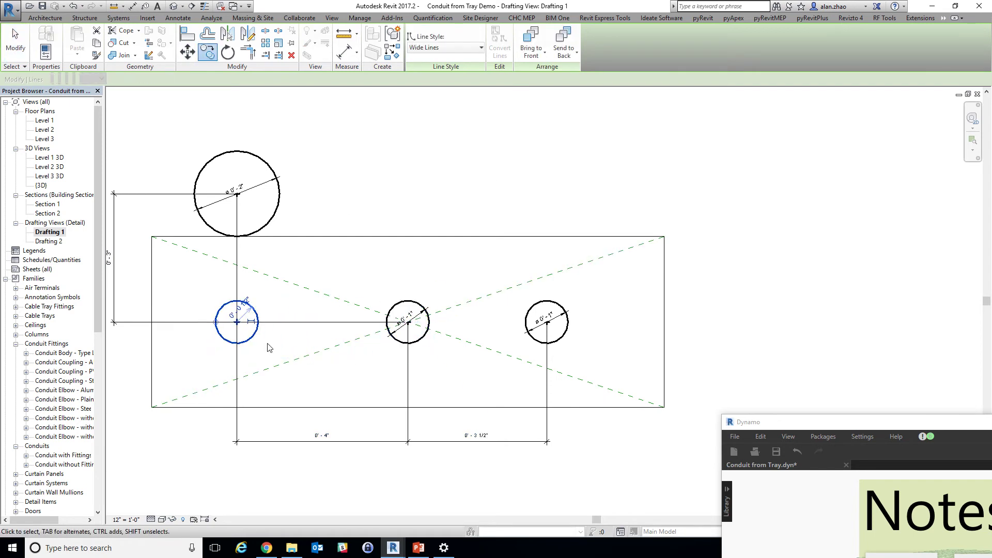
click(207, 52)
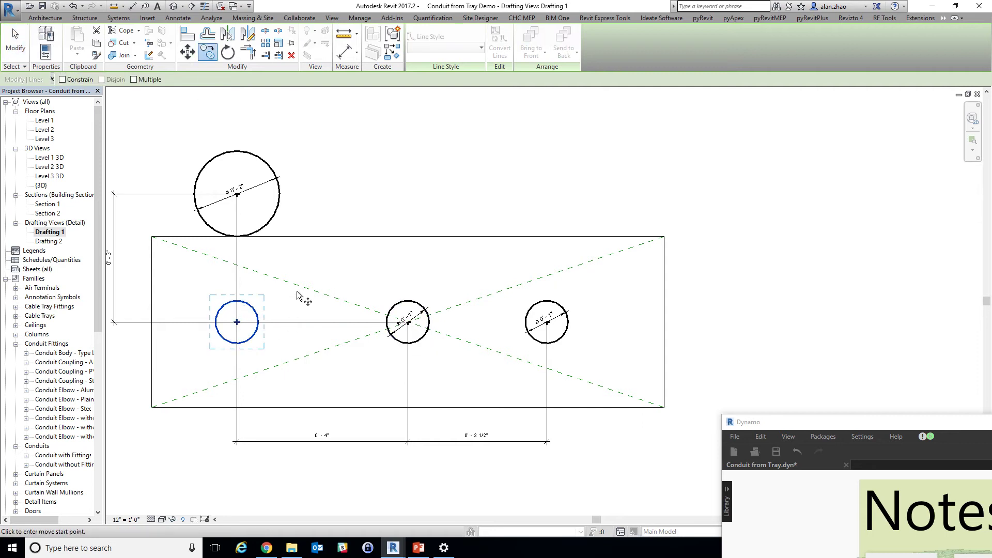
key(Escape)
click(375, 294)
Step: Copy the middle circle again up to the tray rectangle's top edge midpoint
click(393, 307)
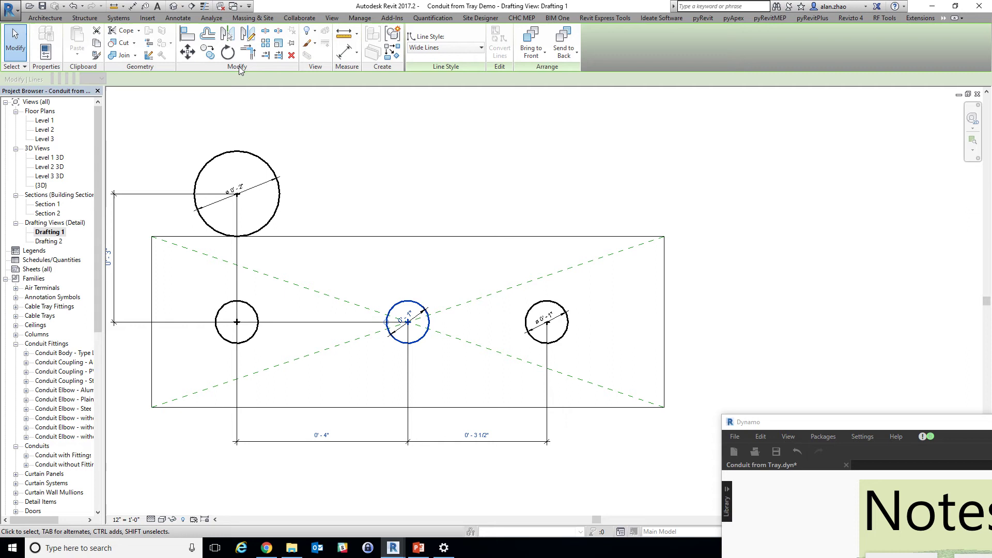
click(206, 53)
click(408, 321)
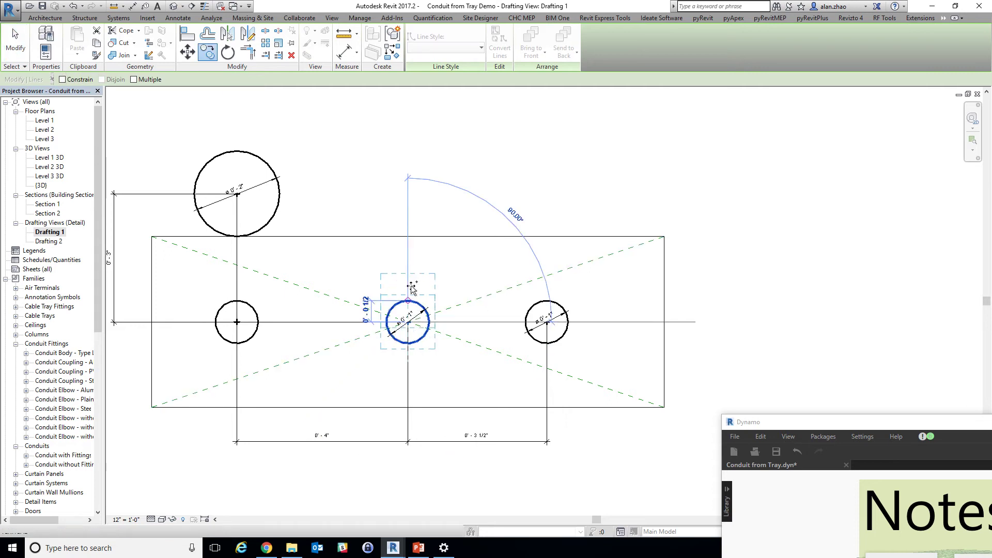
click(412, 243)
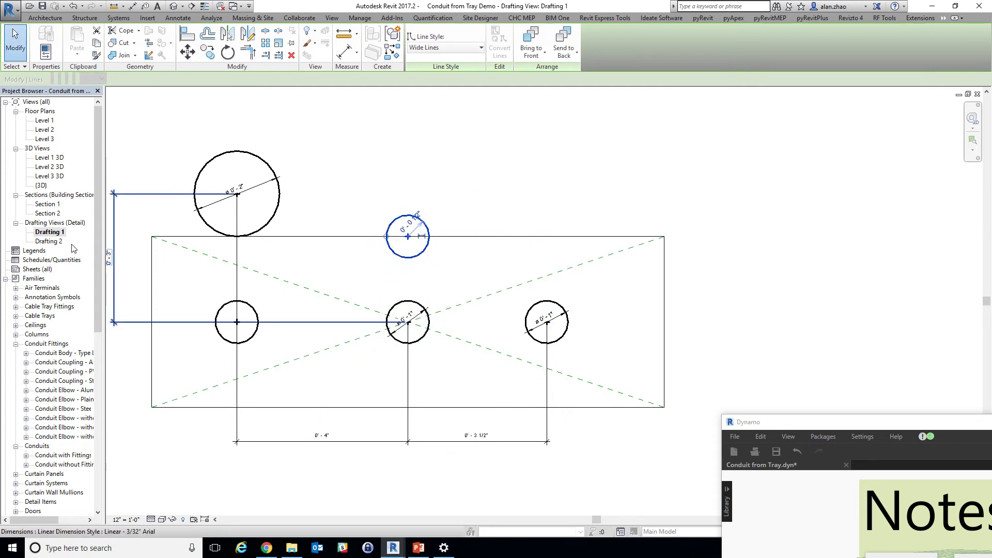
click(382, 185)
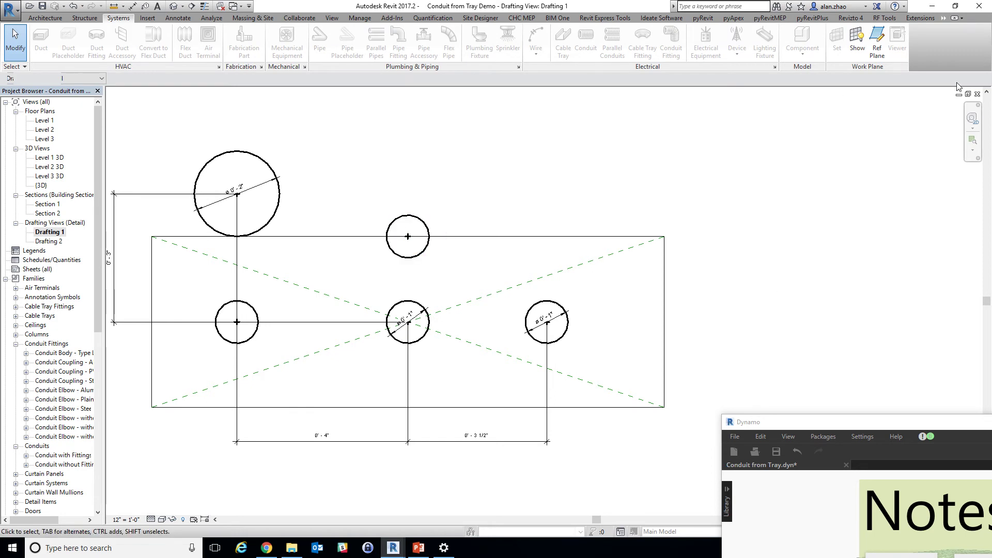
Step: Close Drafting 1, maximize the Level 1 plan, and centre the Dynamo graph fitted in view
click(968, 94)
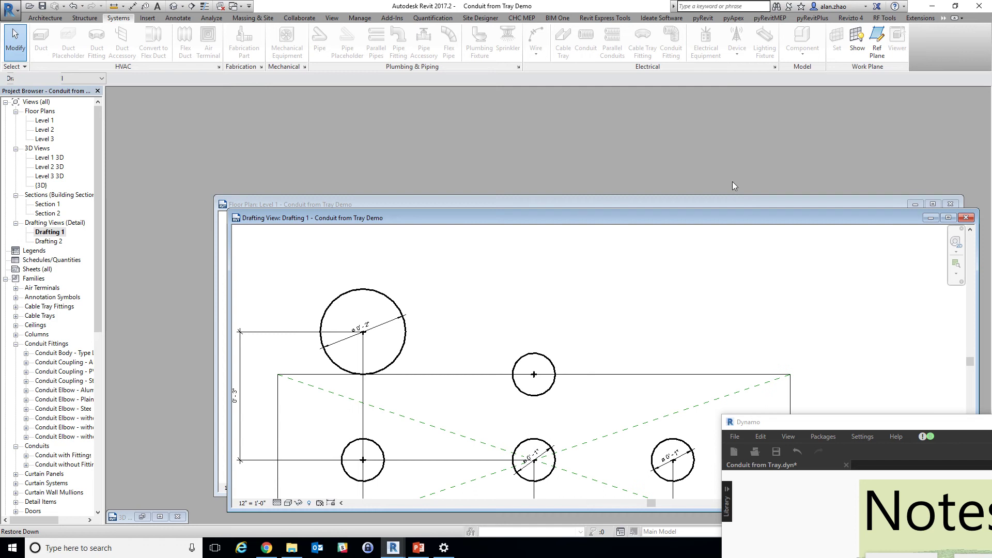
click(967, 217)
double_click(783, 207)
scroll(427, 275, up, 3)
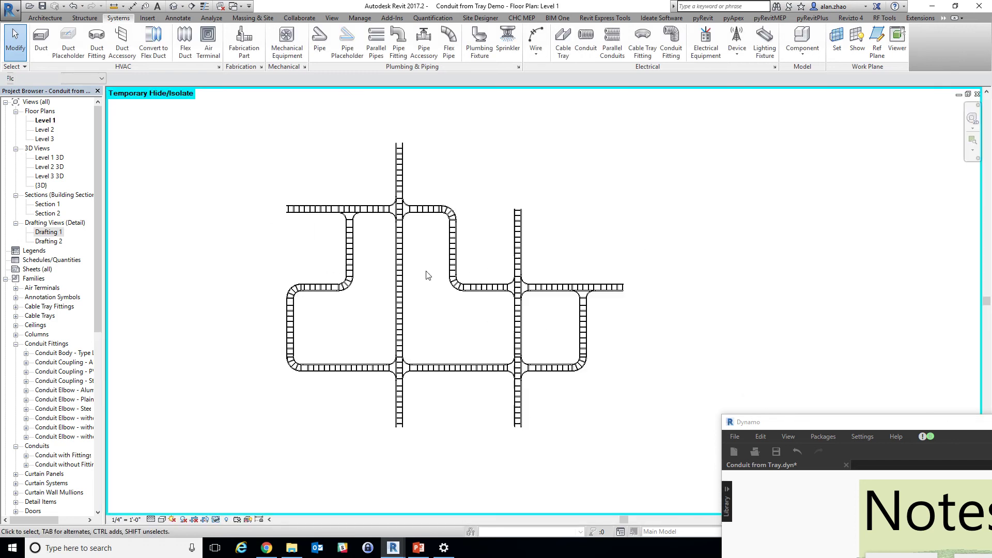
drag(777, 424, 612, 156)
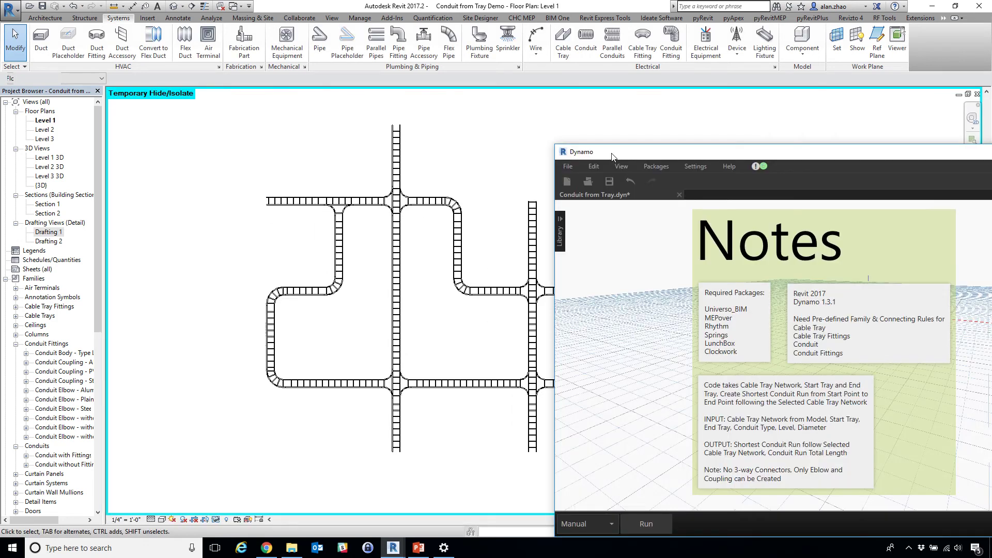
scroll(627, 281, down, 3)
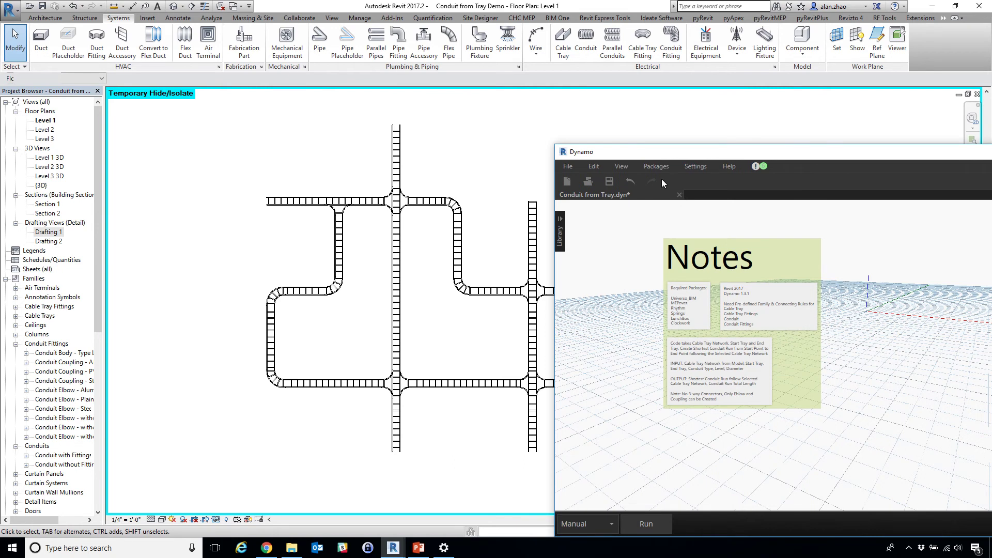
drag(687, 152, 409, 114)
scroll(404, 217, up, 3)
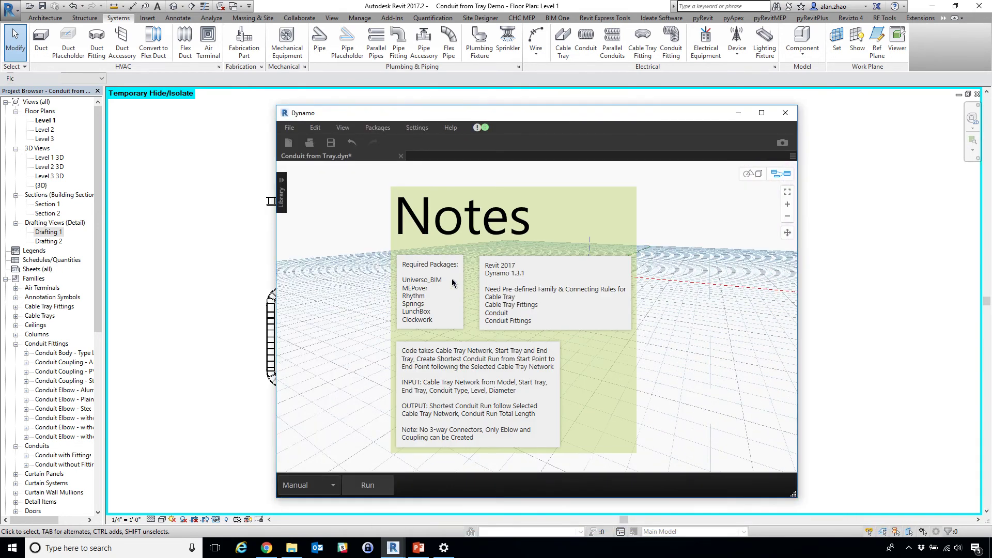
click(787, 191)
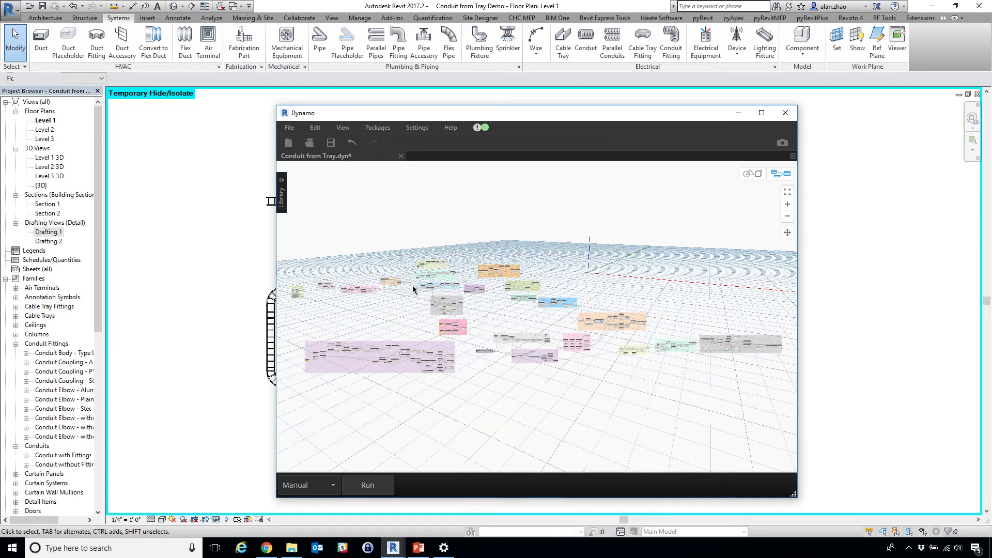
scroll(390, 294, up, 8)
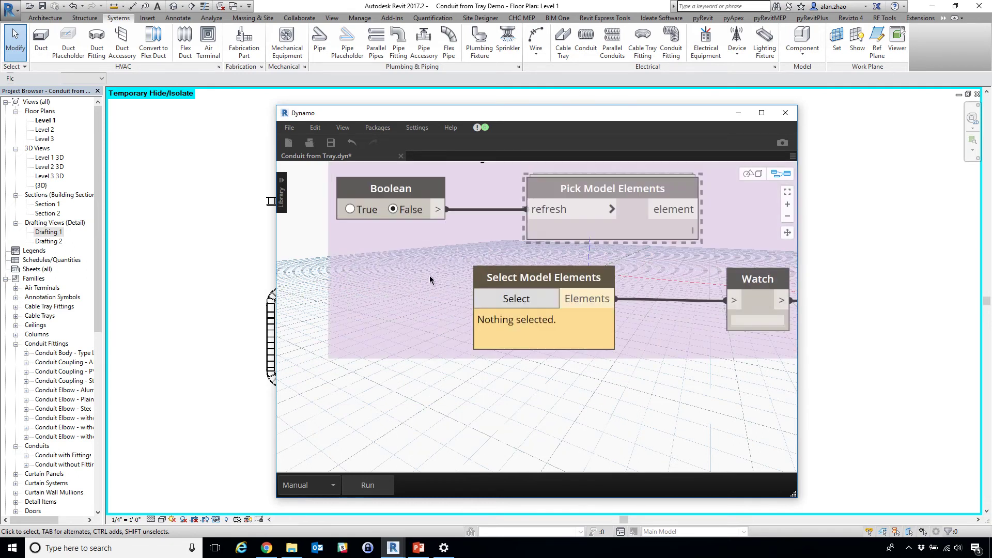
Step: Window-select the whole cable tray network in the plan for the Select Model Elements node
click(495, 298)
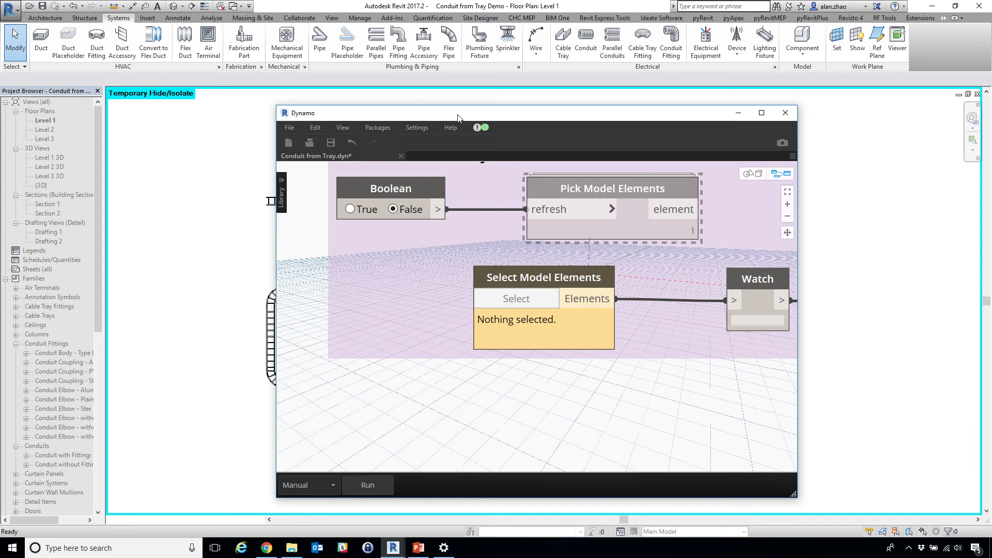
drag(448, 118, 853, 164)
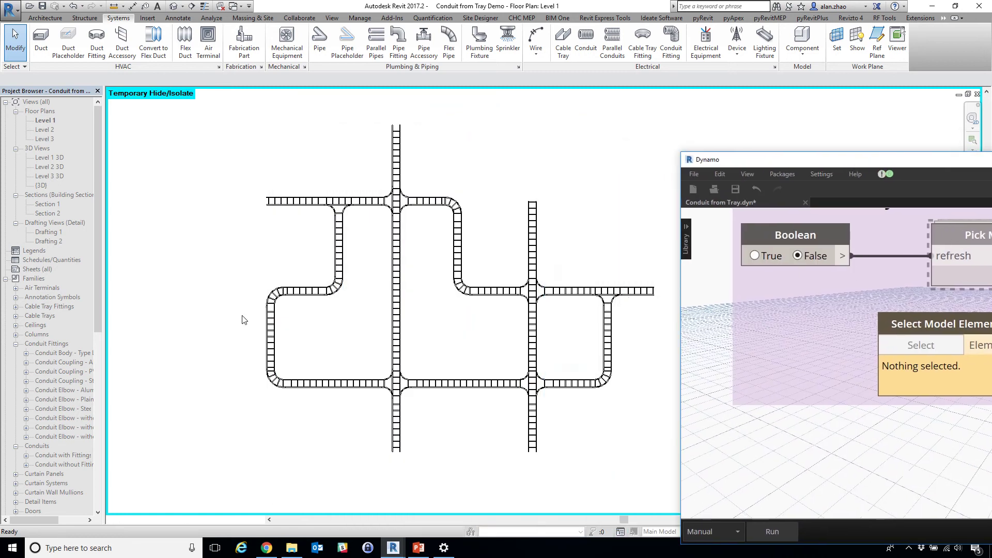
scroll(222, 318, down, 2)
drag(226, 148, 599, 467)
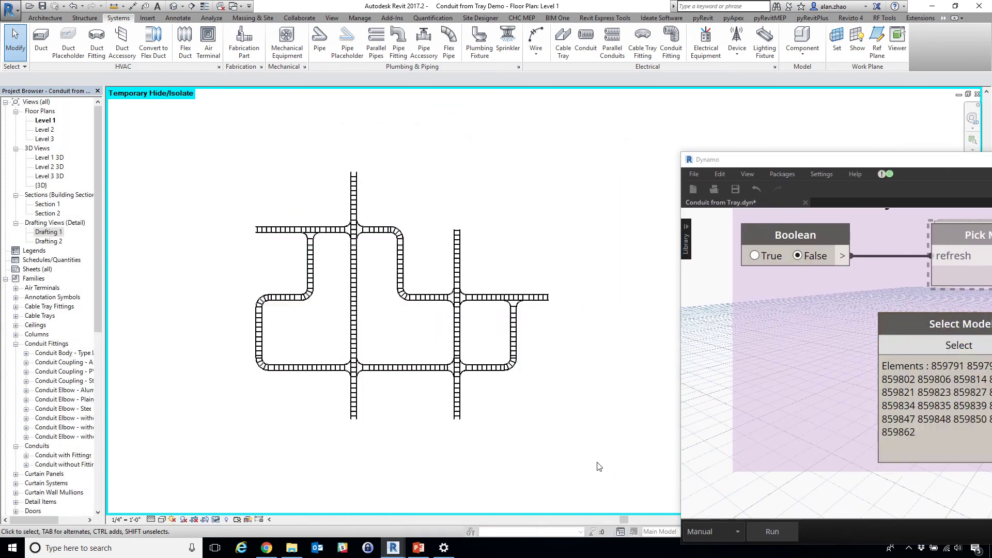
drag(795, 164, 602, 115)
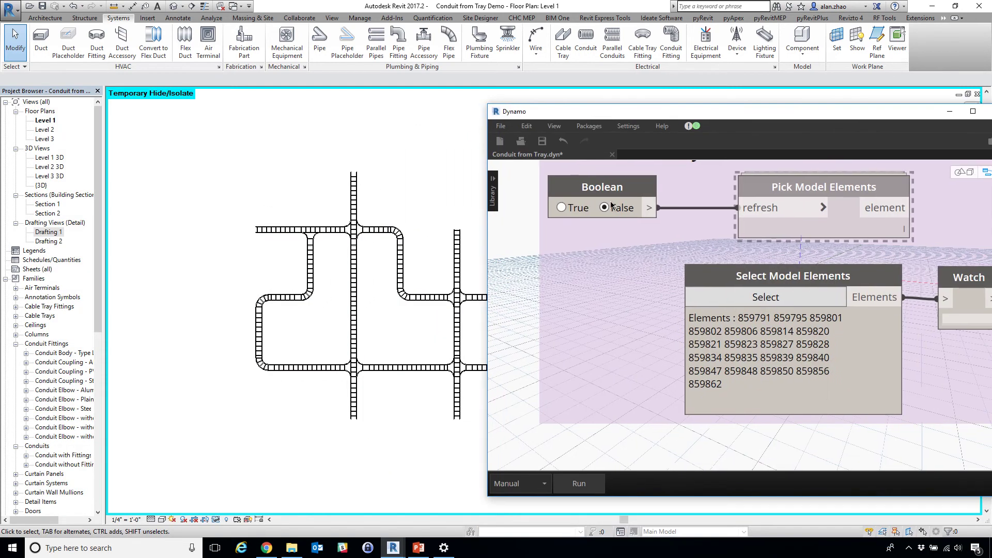
scroll(544, 298, down, 5)
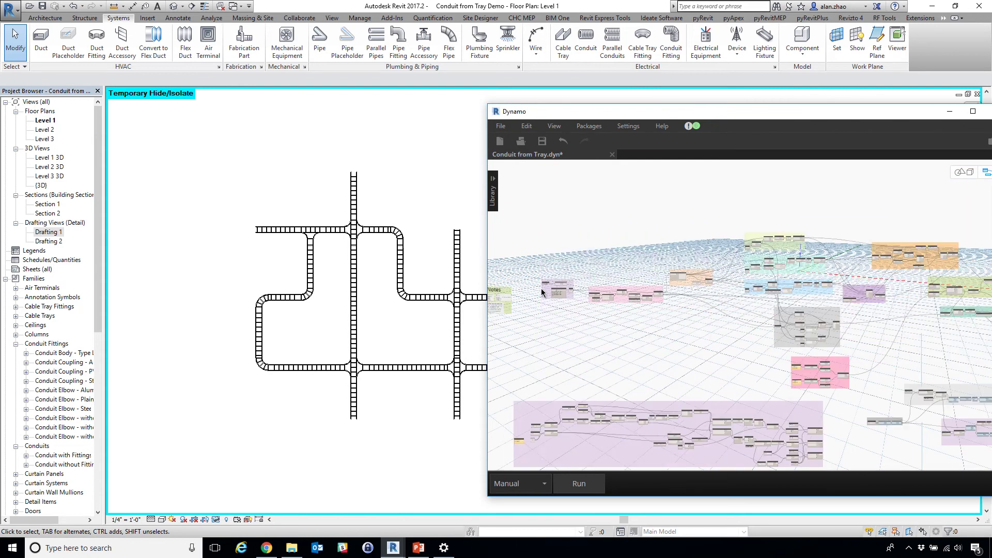
Step: Pick the left-end tray as Start Cable Tray and another tray as End Cable Tray, then run
scroll(842, 385, up, 10)
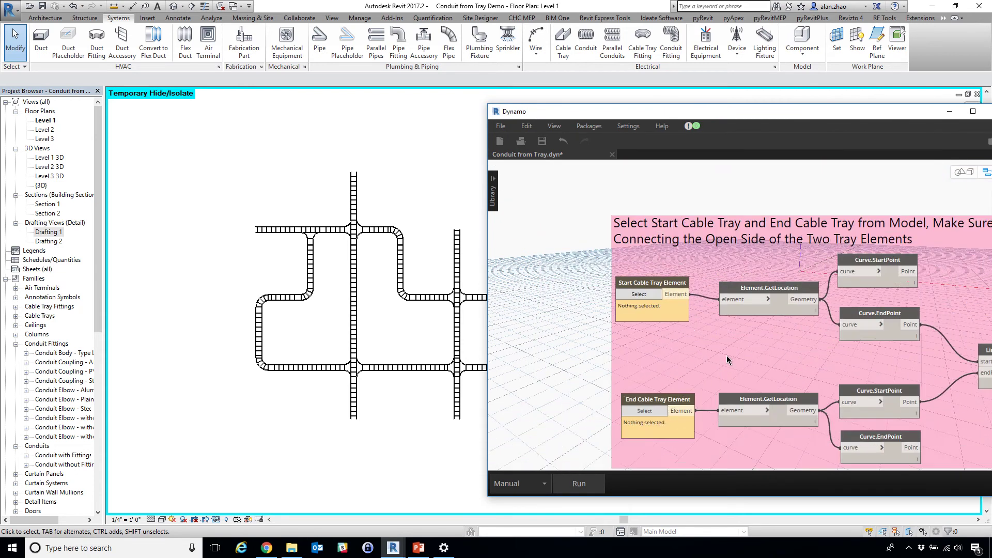
click(640, 284)
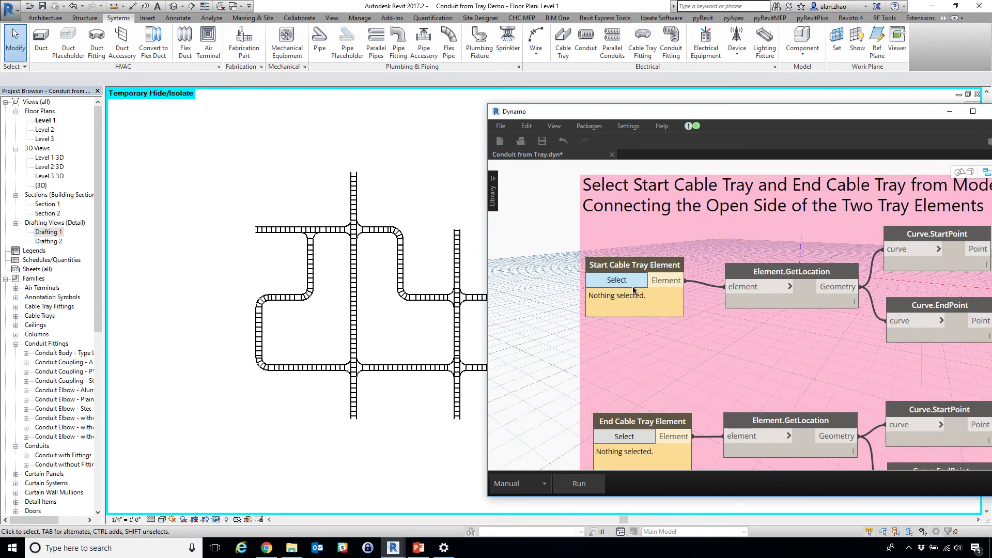
click(261, 229)
scroll(176, 218, down, 2)
click(642, 435)
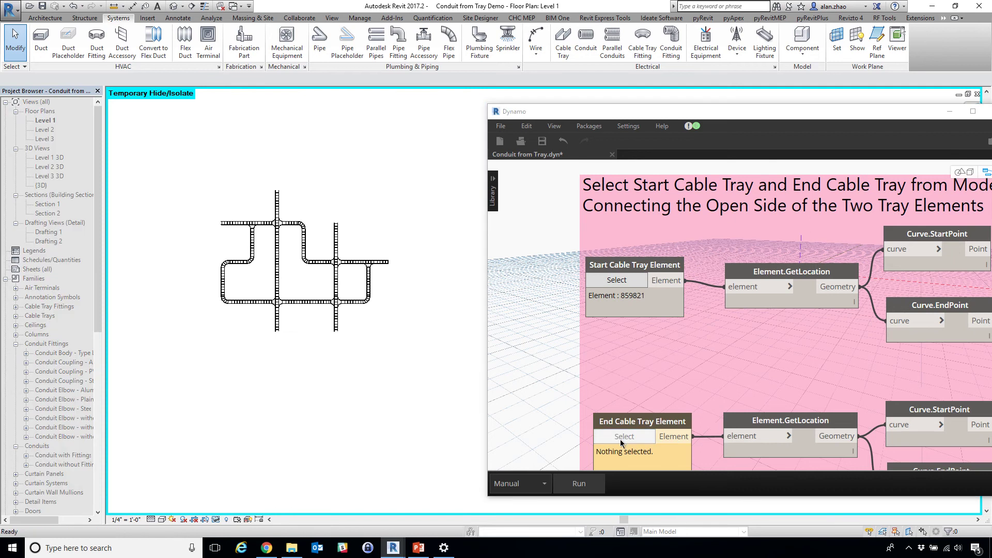
scroll(398, 266, up, 3)
click(369, 258)
scroll(414, 311, down, 2)
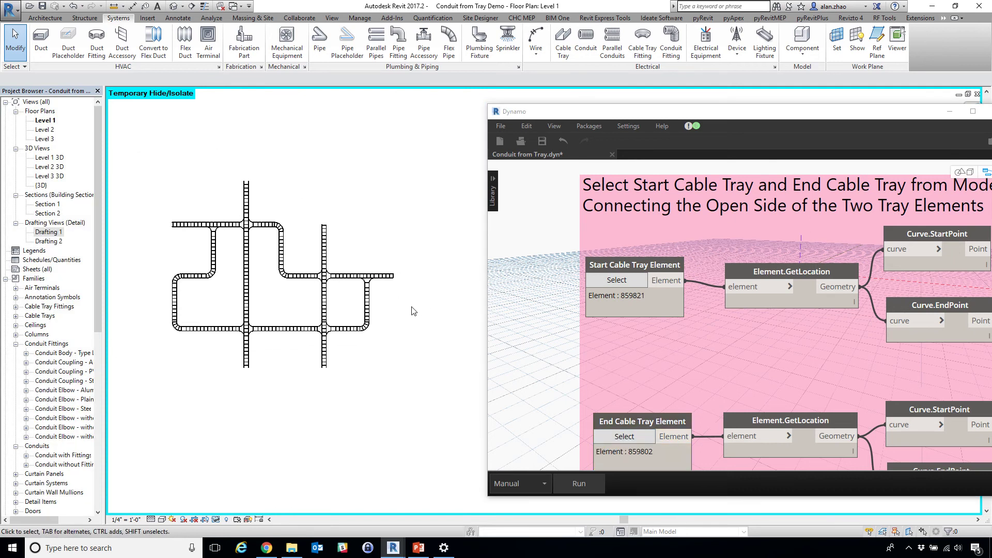
scroll(157, 315, up, 1)
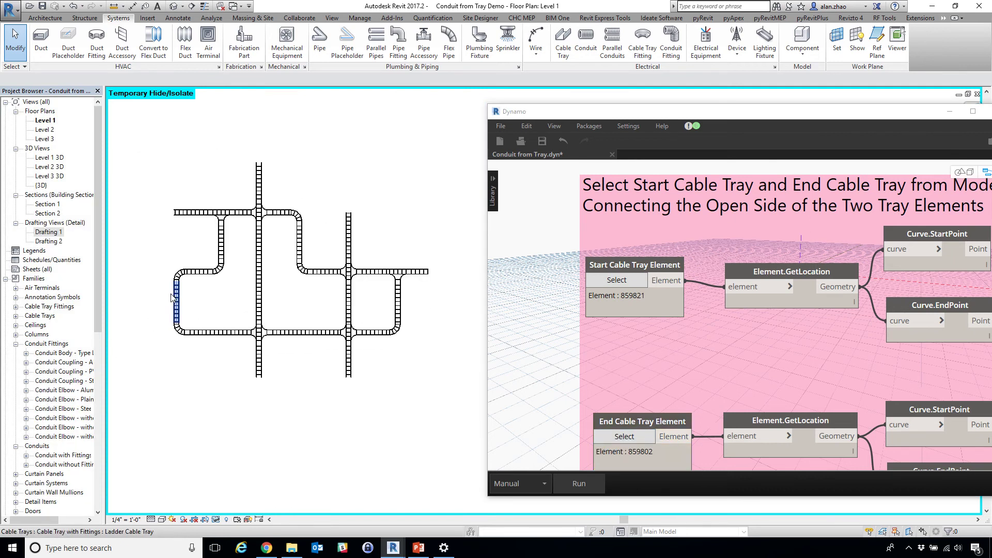
click(580, 484)
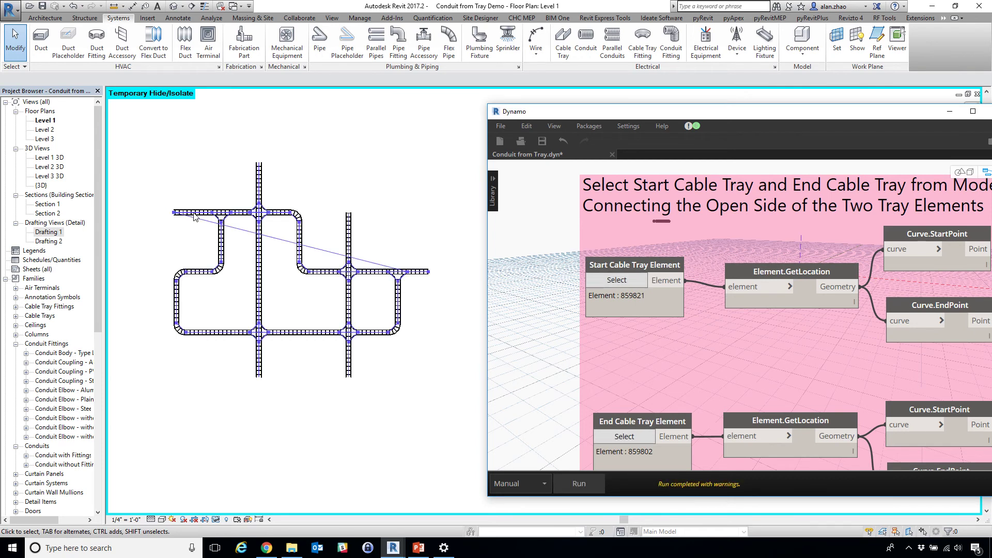
Step: Wire Curve.EndPoint into the endPoint input of Line.ByStartPointEndPoint and rerun the script
scroll(438, 277, up, 3)
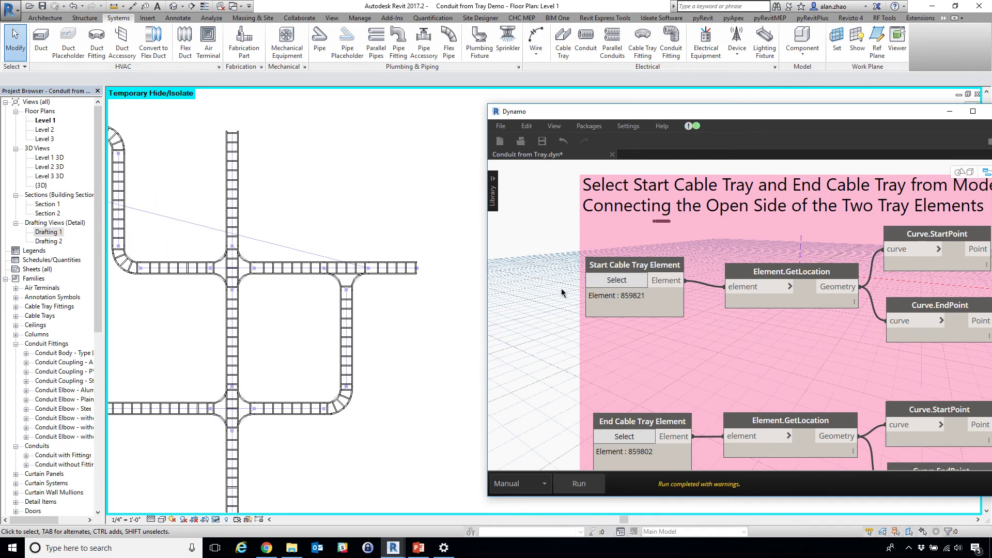
scroll(546, 287, down, 3)
scroll(738, 373, up, 2)
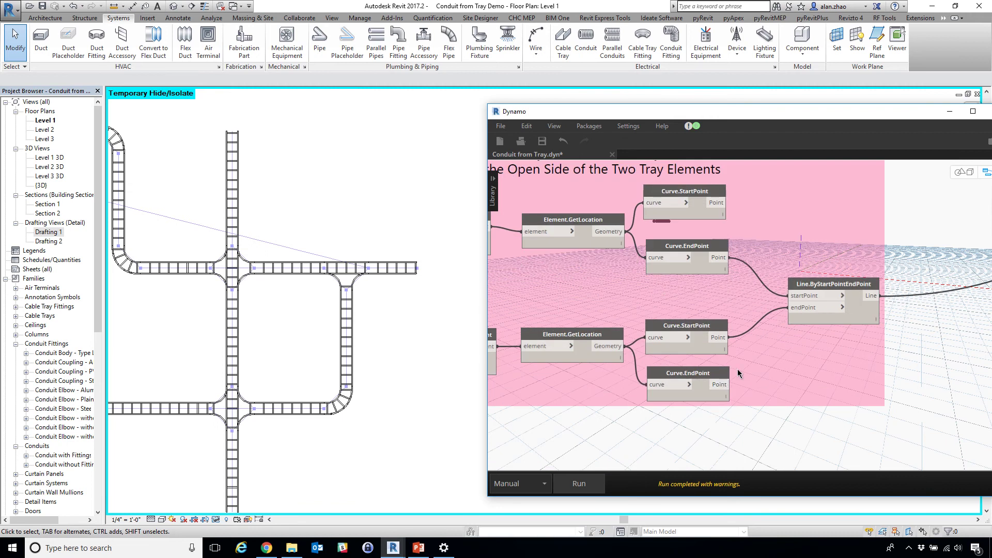
drag(722, 386, 792, 307)
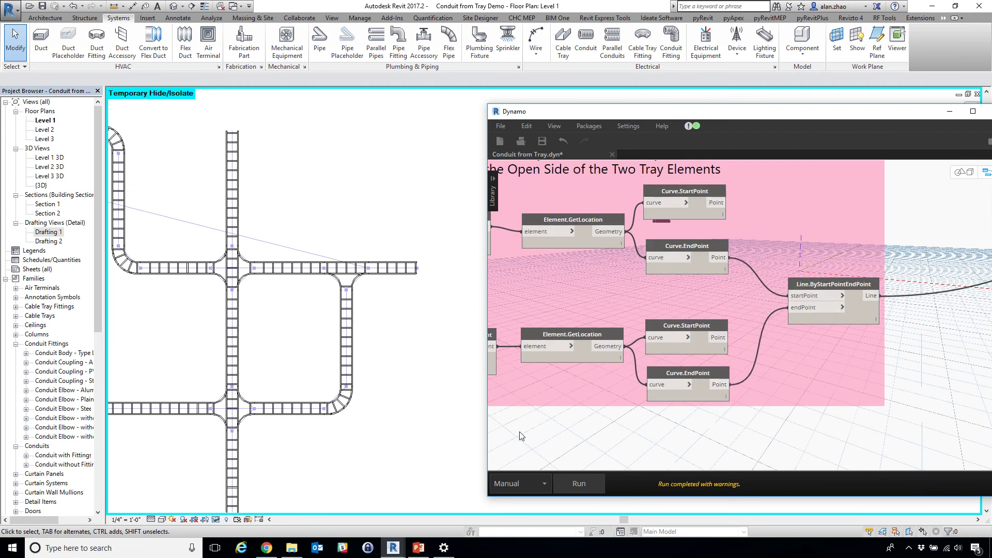
click(573, 484)
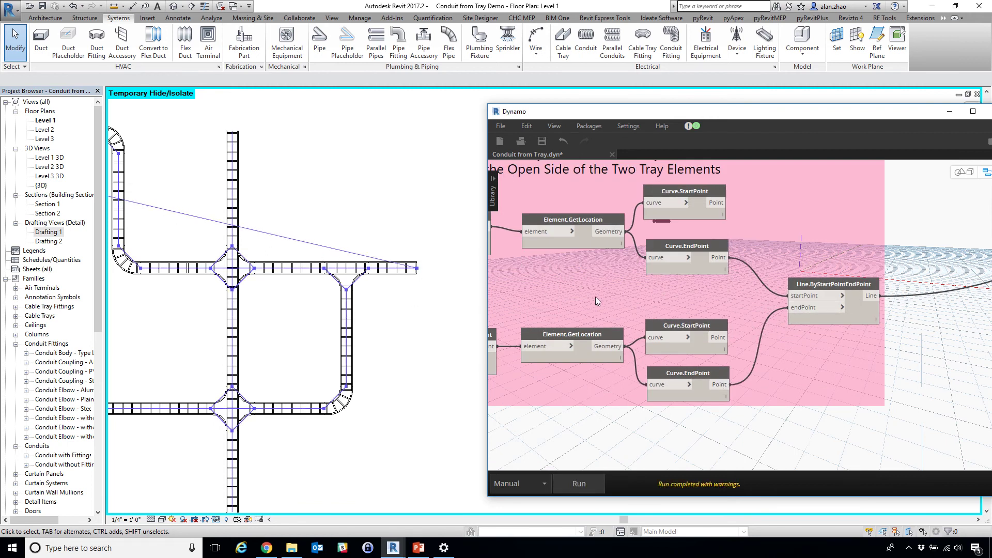
Step: Pan the Dynamo canvas past the conduit position groups to the Generate Conduit Elements group
scroll(570, 309, down, 5)
middle_drag(770, 339, 628, 337)
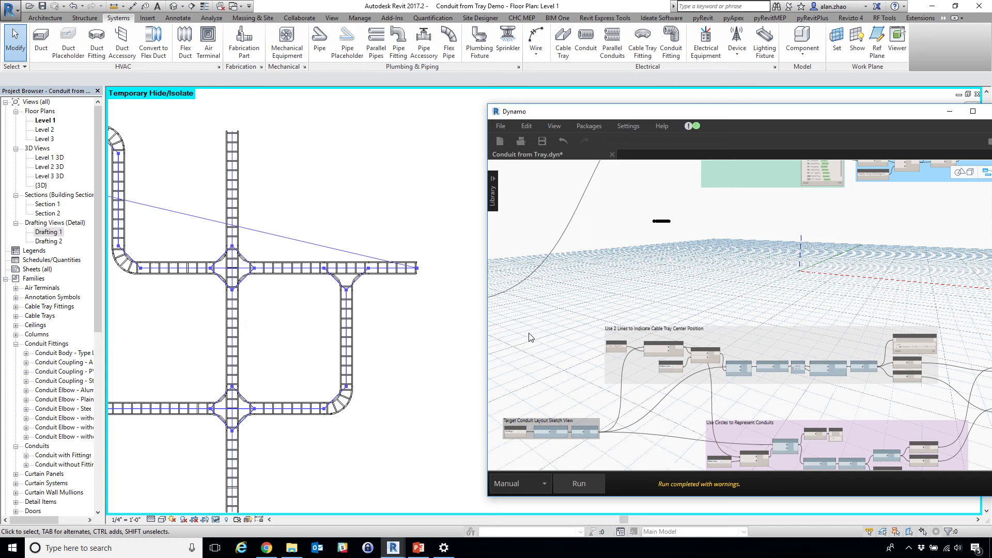
middle_drag(857, 305, 724, 227)
middle_drag(874, 378, 700, 386)
middle_drag(903, 408, 722, 401)
scroll(653, 346, up, 6)
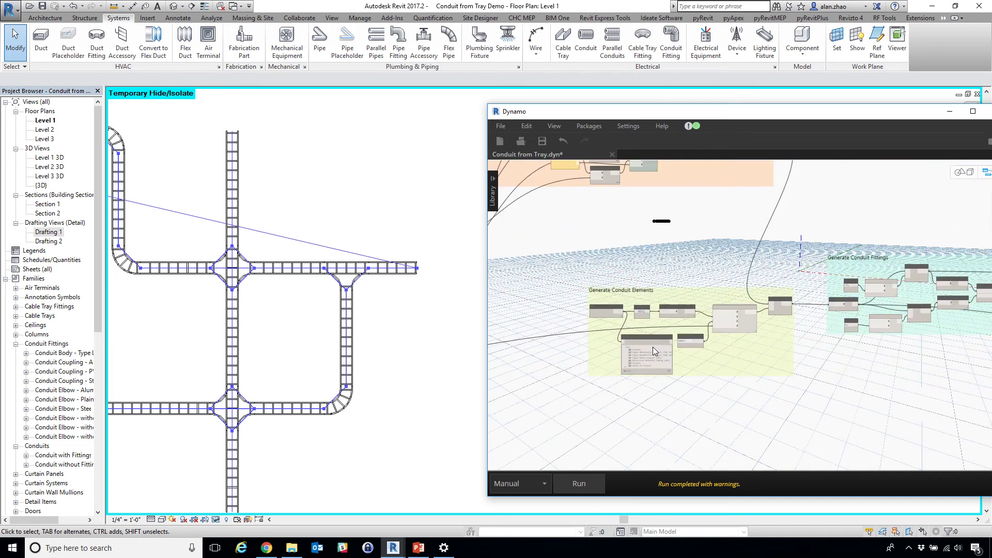
scroll(674, 375, up, 4)
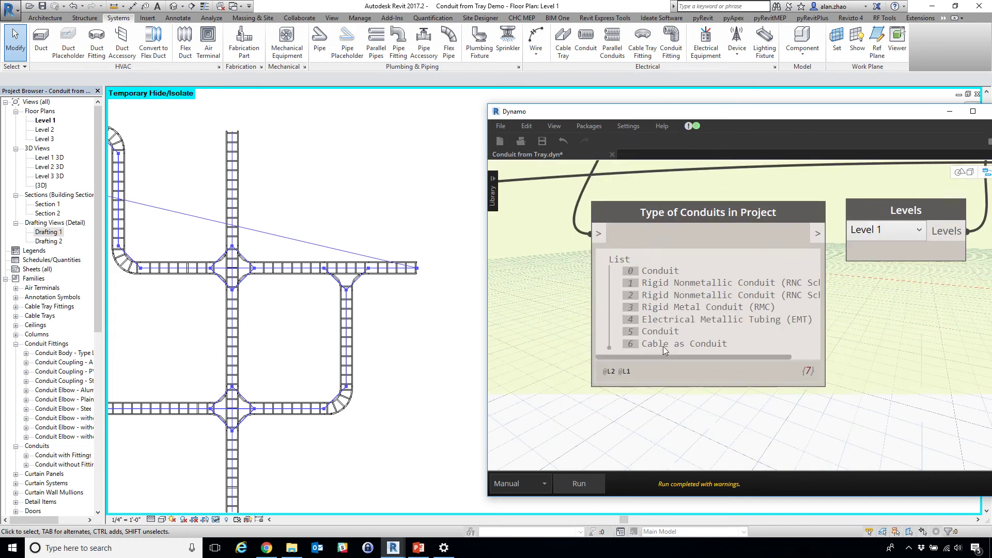
scroll(634, 374, down, 3)
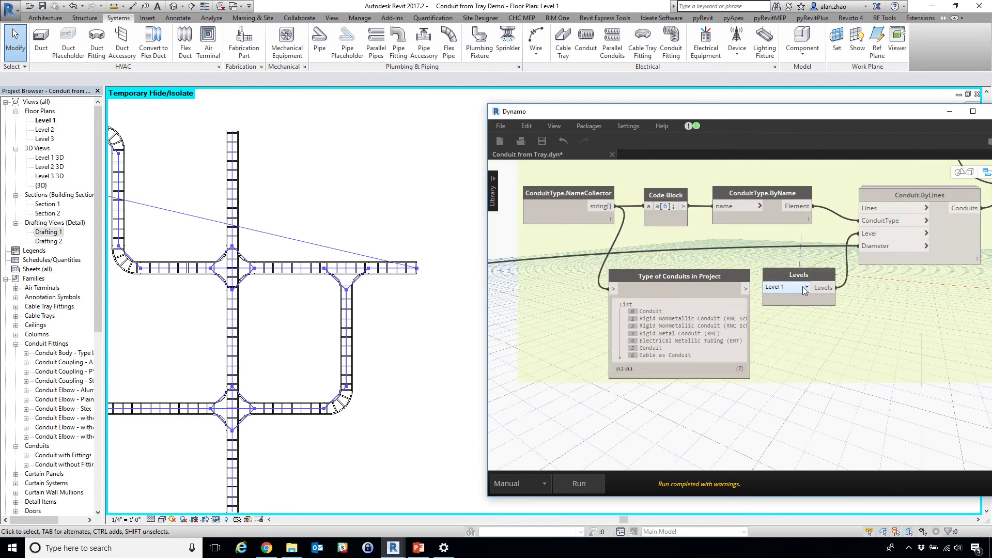
scroll(864, 410, down, 8)
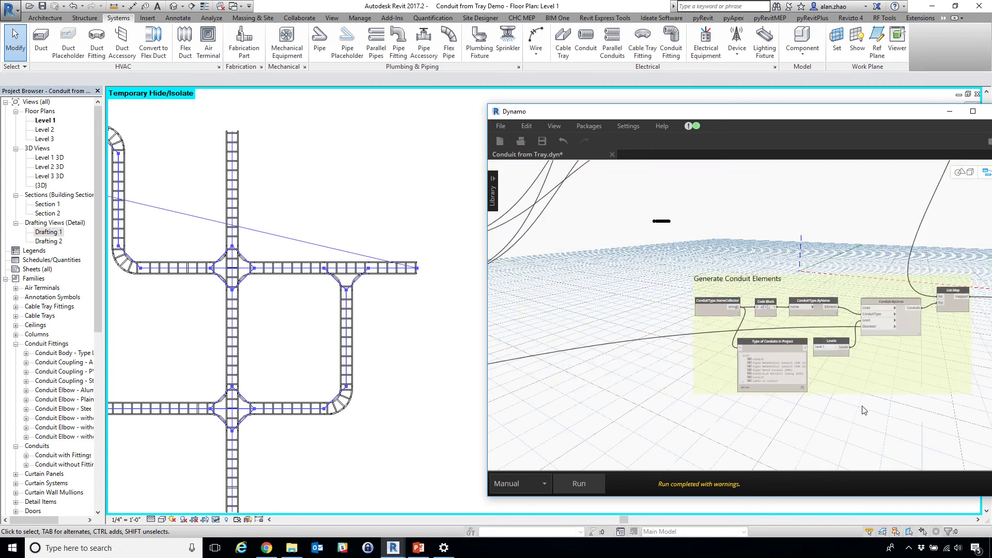
scroll(731, 216, up, 6)
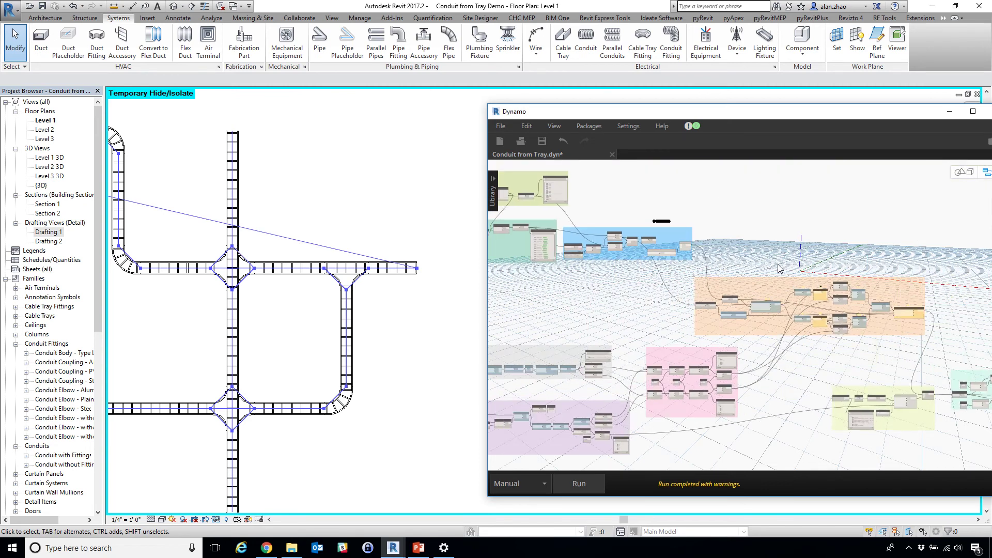
scroll(734, 266, up, 3)
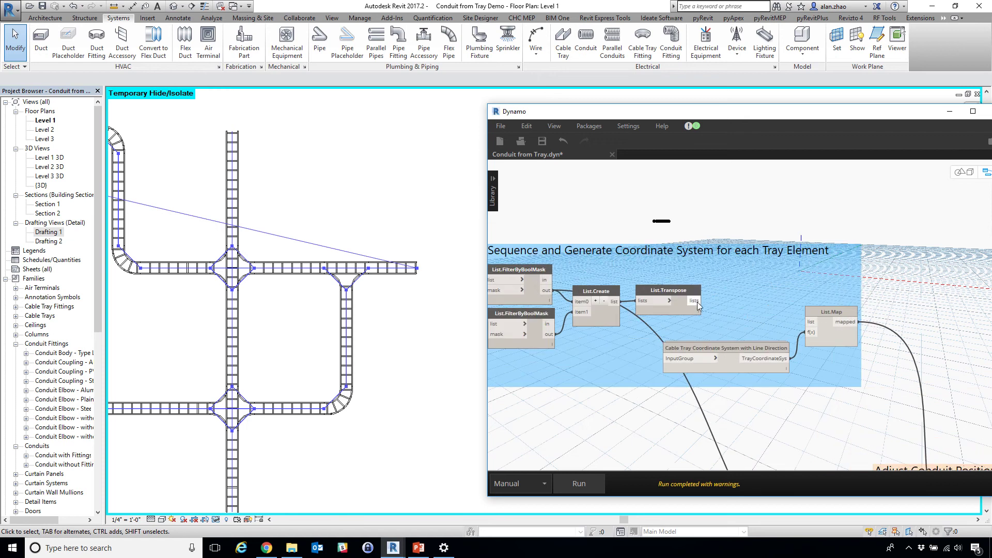
Step: Connect the List.Transpose output to the List.Map list input and move Dynamo right
click(809, 322)
scroll(875, 304, down, 2)
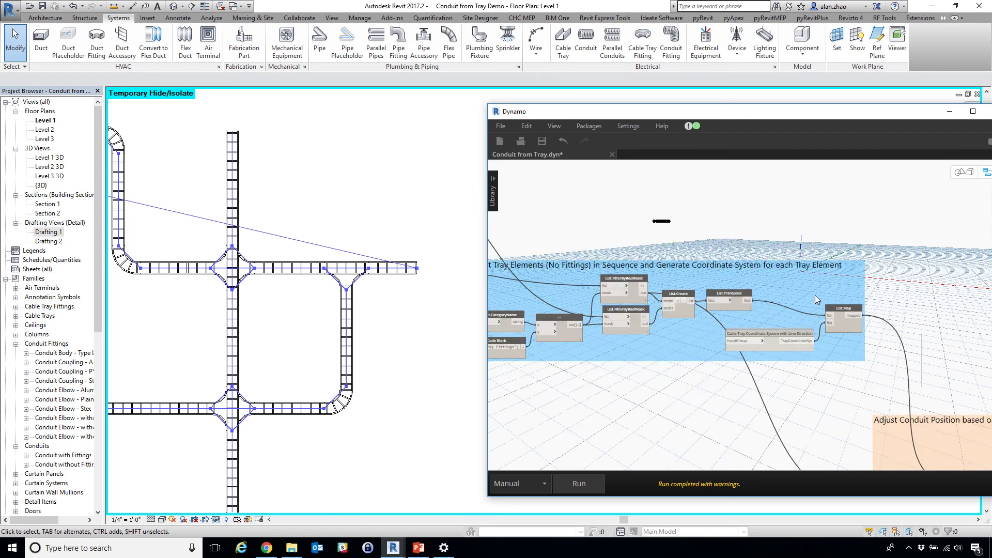
scroll(815, 296, down, 5)
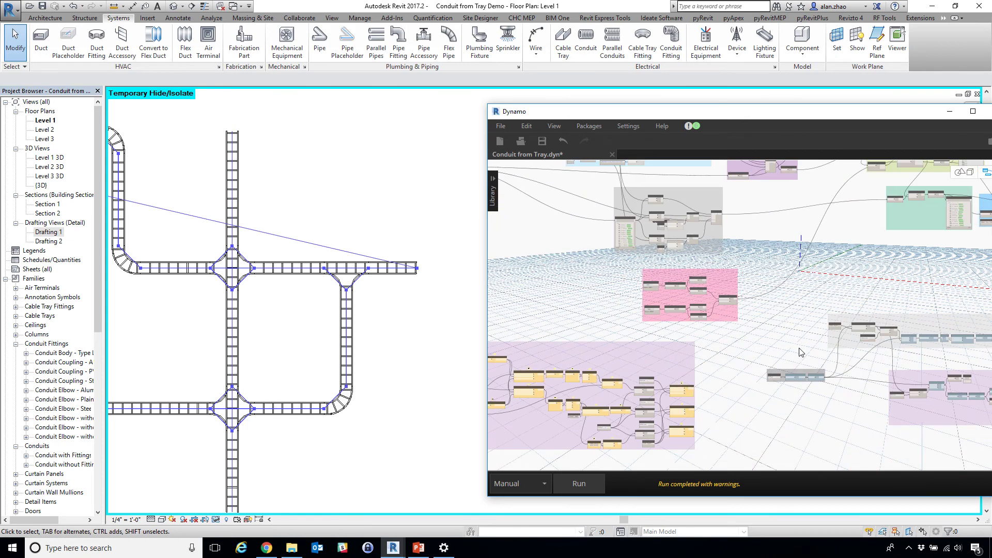
drag(587, 113, 714, 120)
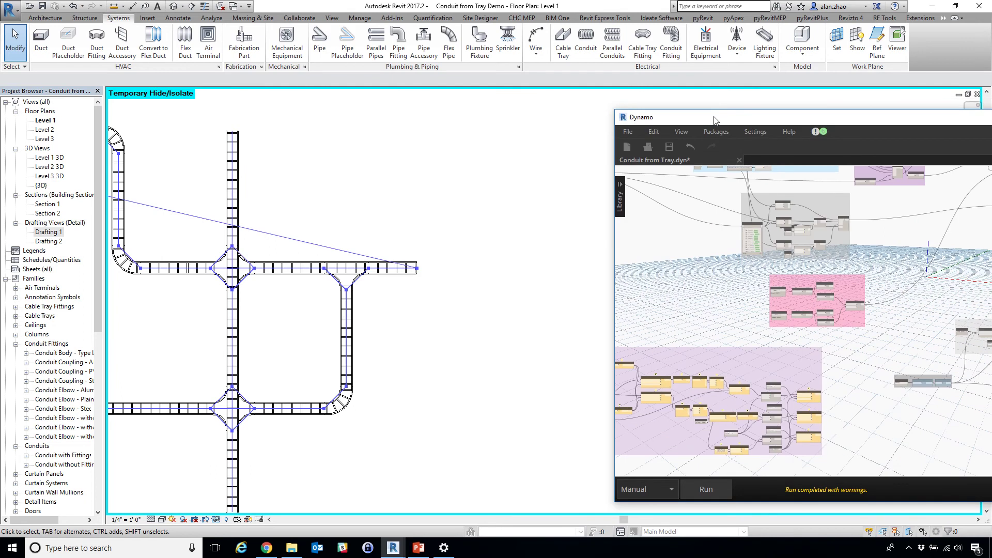
scroll(465, 273, down, 4)
scroll(249, 226, up, 4)
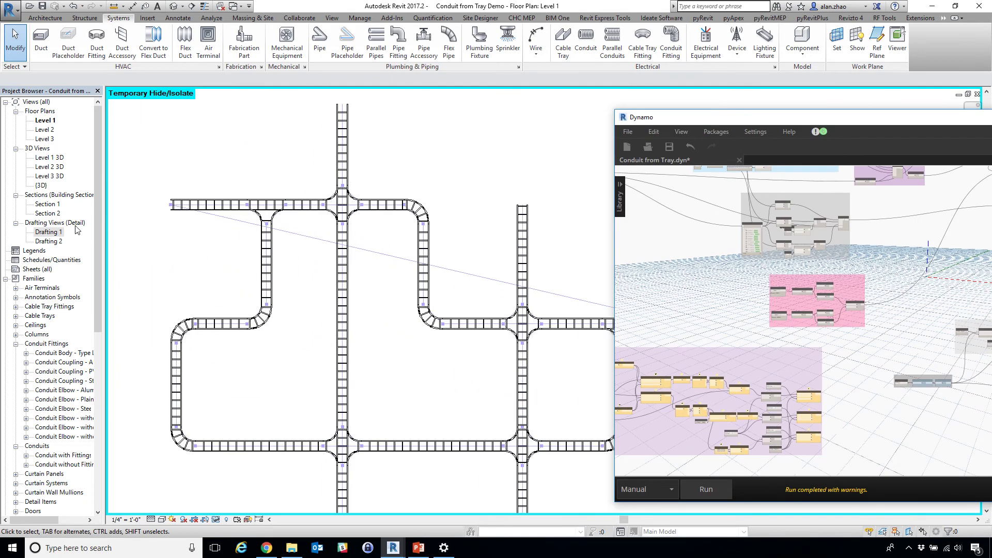
Step: Check the Drafting 1 sketch, then return to Level 1 and window-select all cable trays
double_click(47, 232)
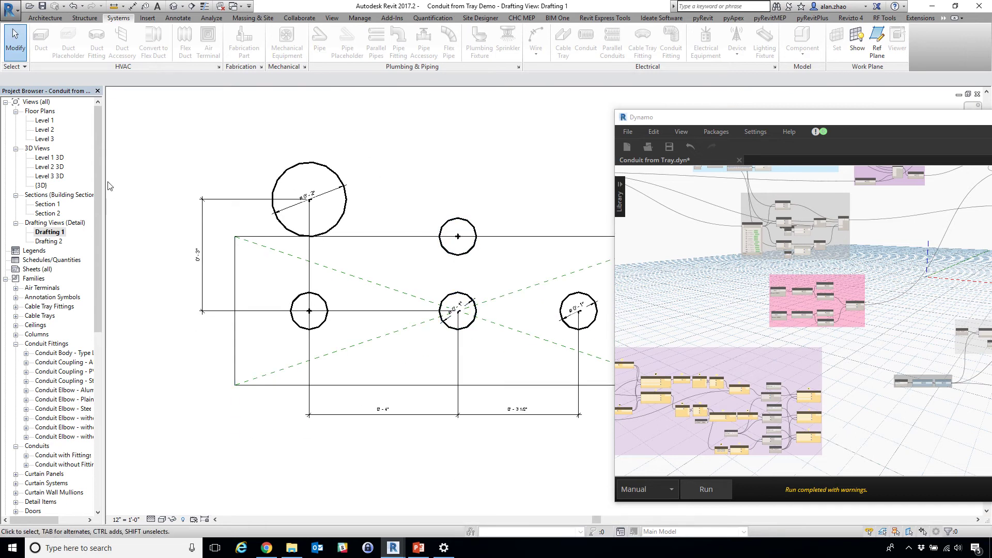
double_click(44, 120)
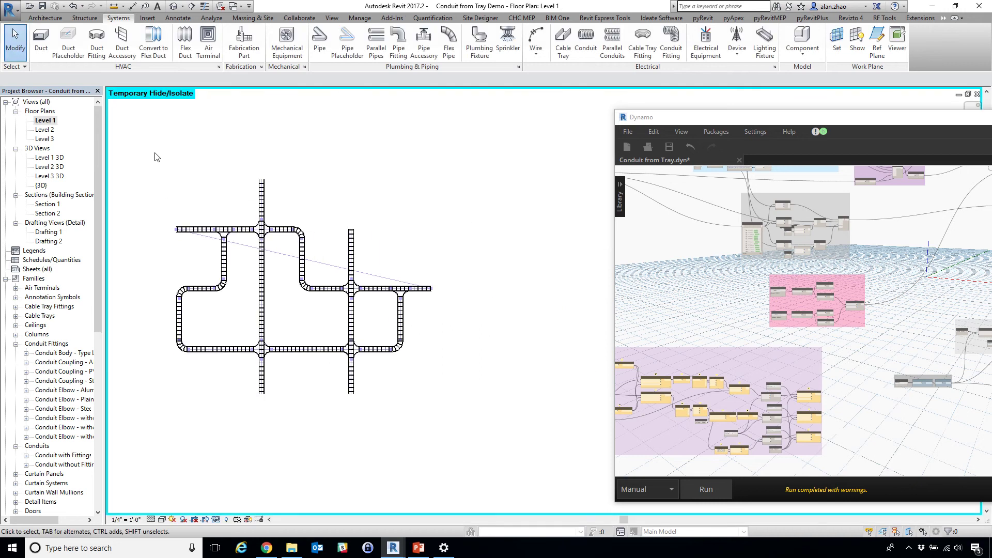
mouse_move(155, 154)
mouse_down()
mouse_move(311, 344)
mouse_move(524, 442)
mouse_move(569, 442)
mouse_move(544, 418)
mouse_up()
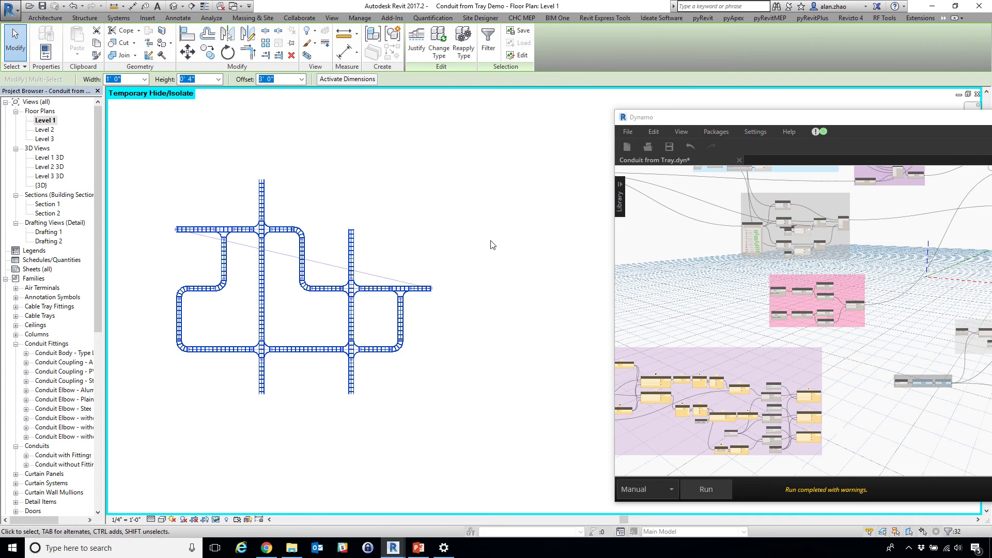
Step: Clear the tray selection and run the Dynamo script on the second tray run
key(Escape)
click(719, 287)
scroll(653, 278, down, 3)
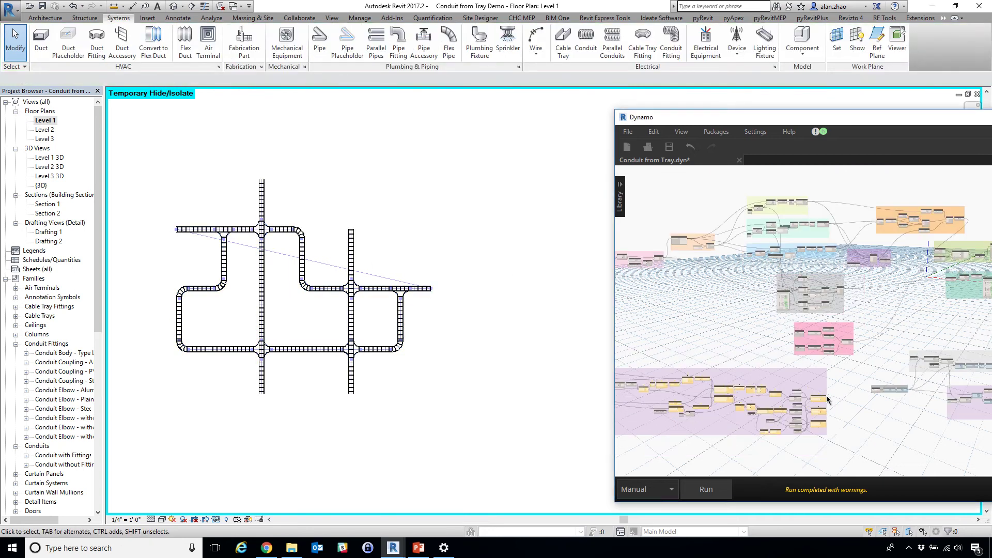
scroll(654, 278, up, 5)
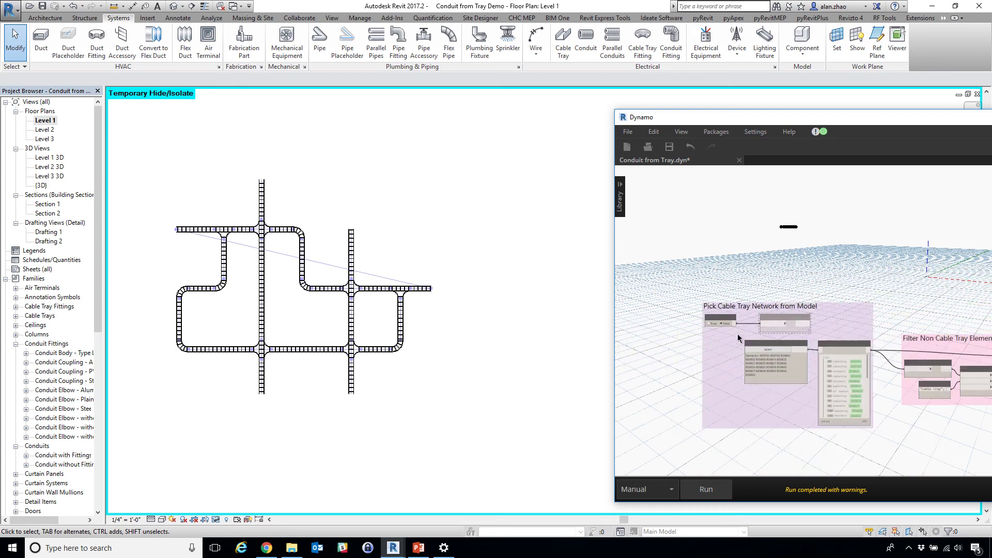
click(706, 489)
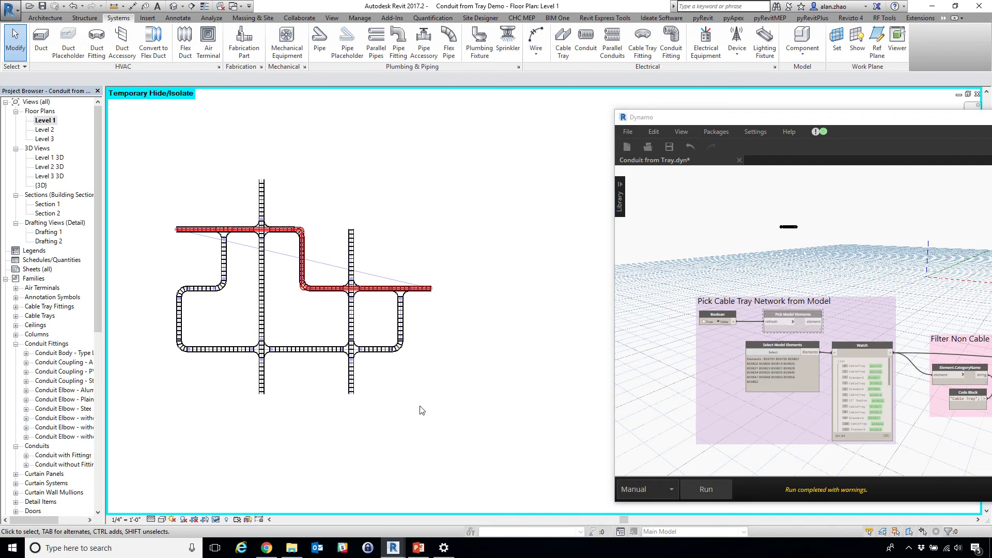
scroll(189, 234, up, 2)
scroll(189, 235, up, 3)
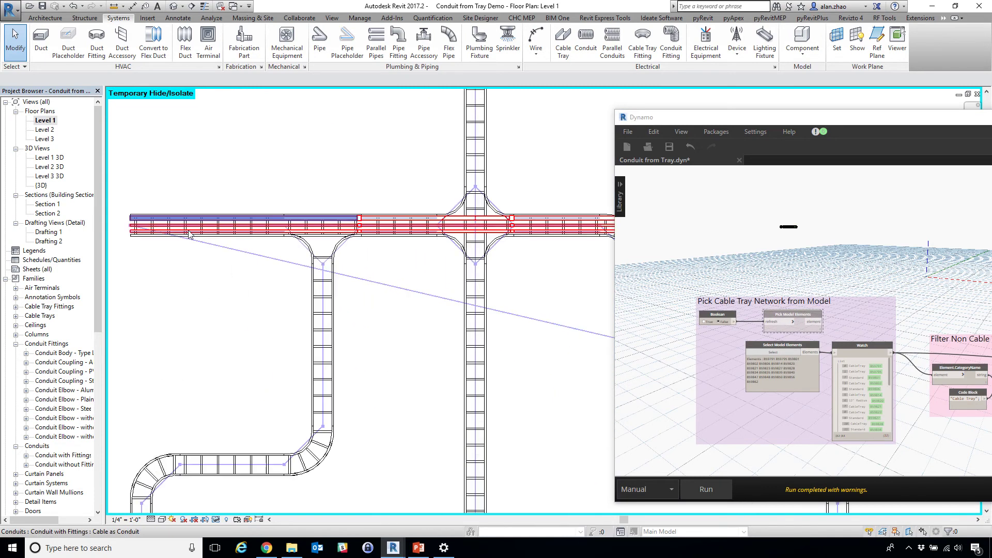
Step: Open the Level 1 3D view and orbit around the cable tray network
double_click(52, 157)
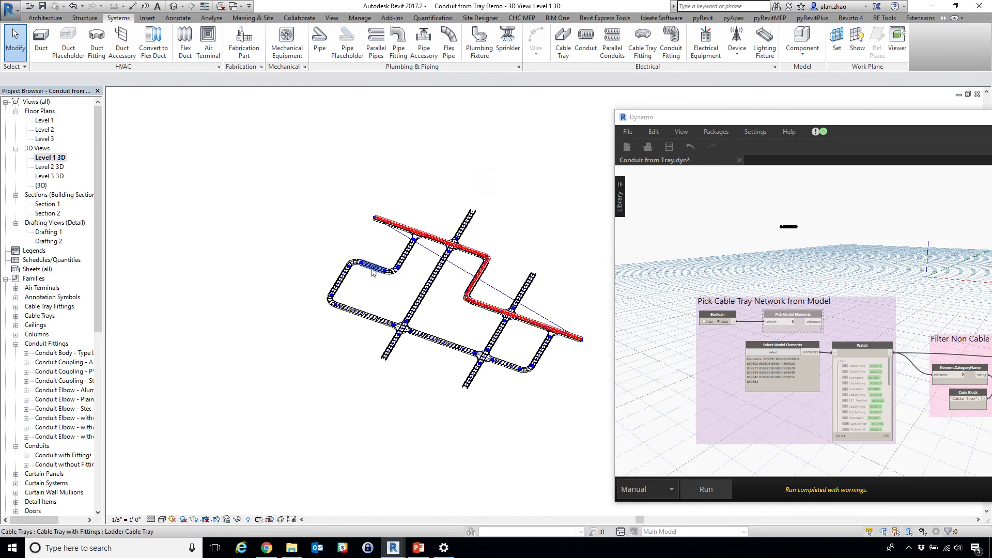
click(372, 273)
shift+middle_drag(392, 287, 359, 261)
scroll(372, 222, up, 5)
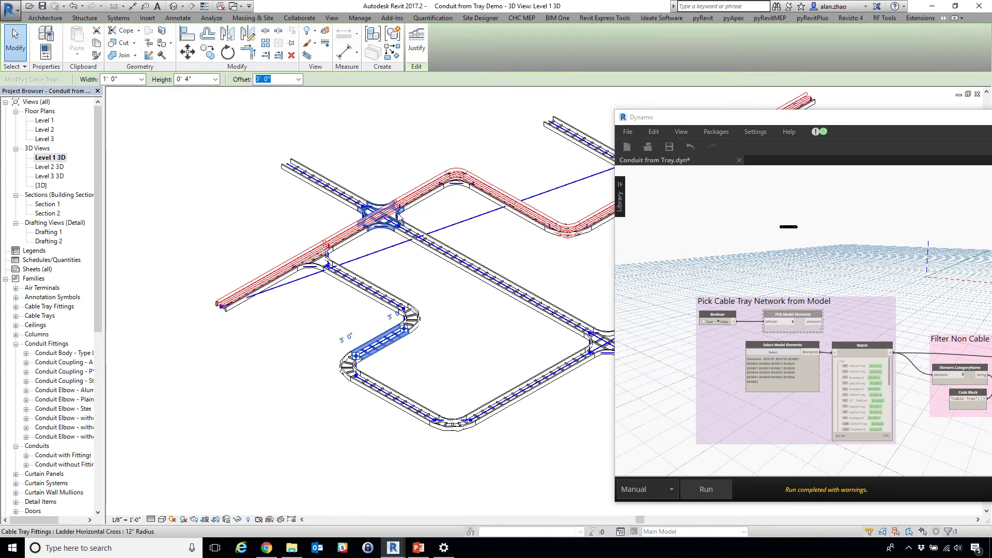
scroll(445, 207, up, 4)
scroll(444, 206, down, 4)
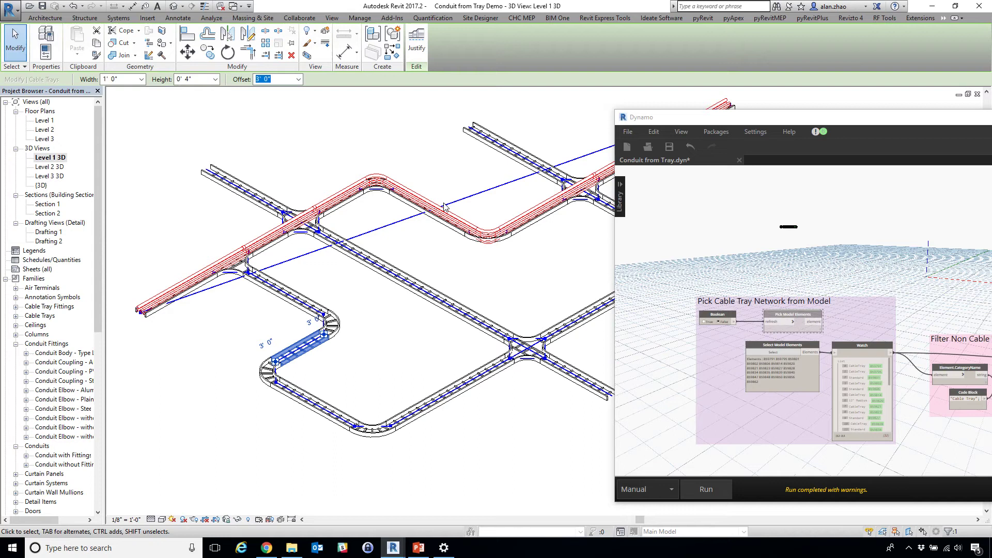
scroll(444, 207, up, 4)
Step: Select the connected conduit chain and orbit to inspect the conduits along the tray
click(515, 156)
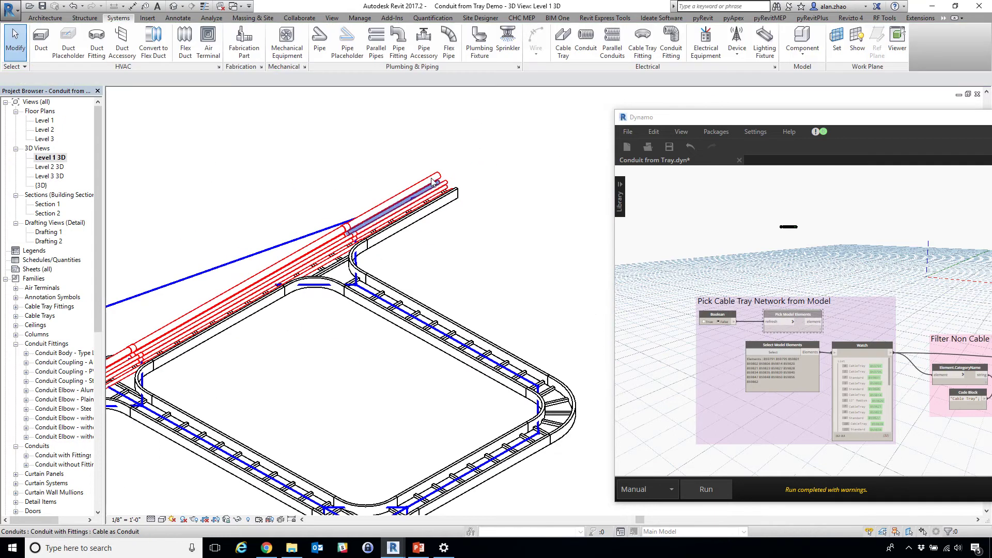
key(Tab)
click(432, 182)
scroll(476, 190, down, 5)
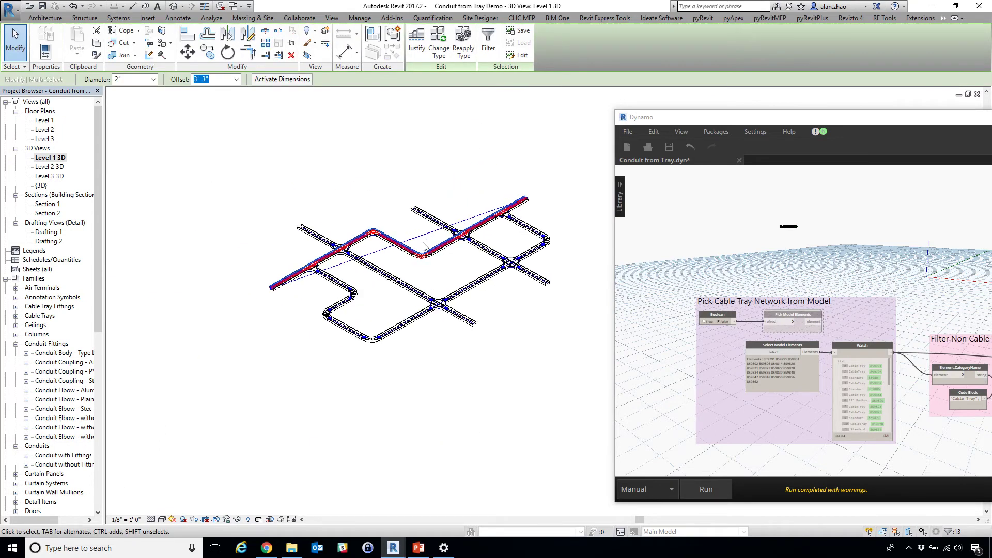
scroll(202, 326, up, 6)
click(180, 310)
middle_drag(180, 310, 283, 347)
key(Escape)
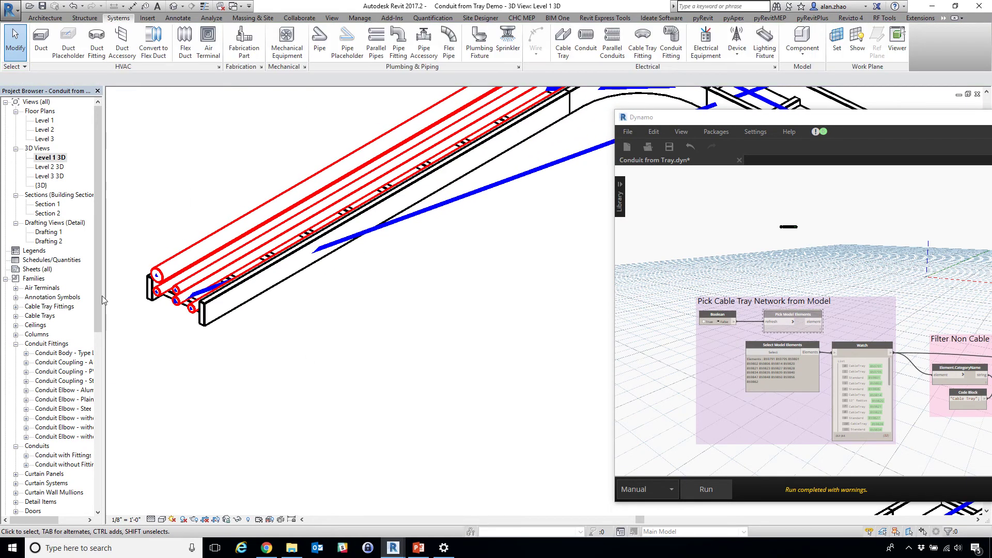
Step: Reopen the Level 1 plan and reset Temporary Hide/Isolate to show hidden elements
double_click(44, 120)
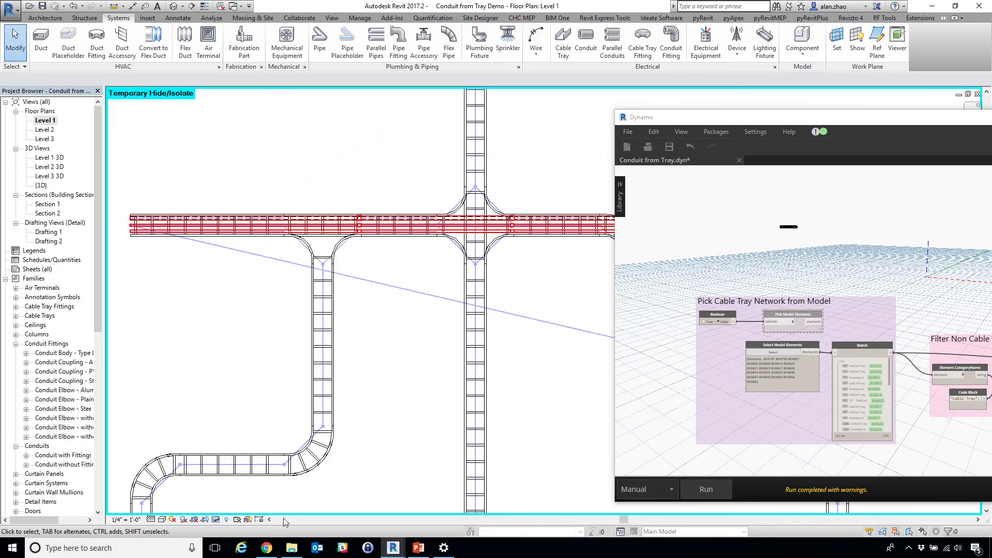
click(217, 519)
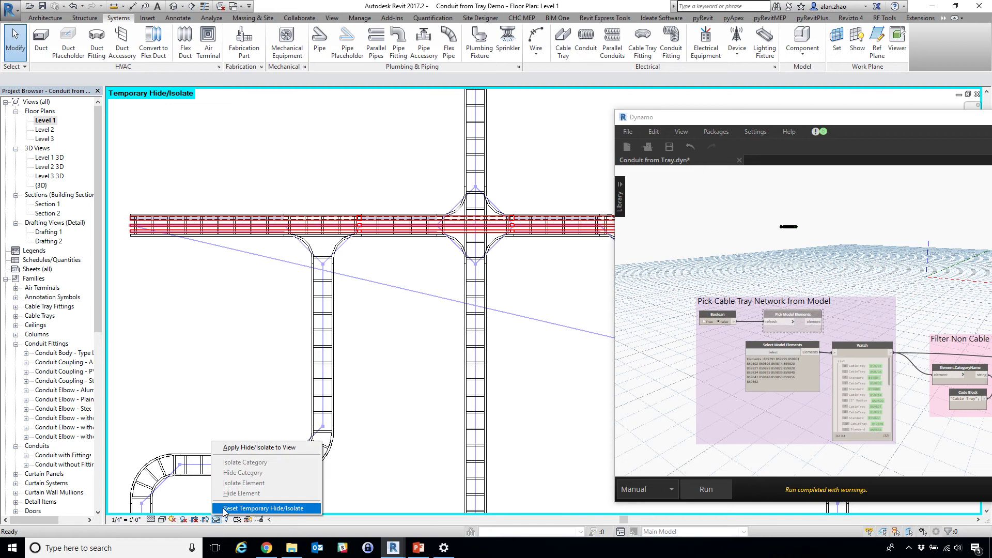
click(226, 509)
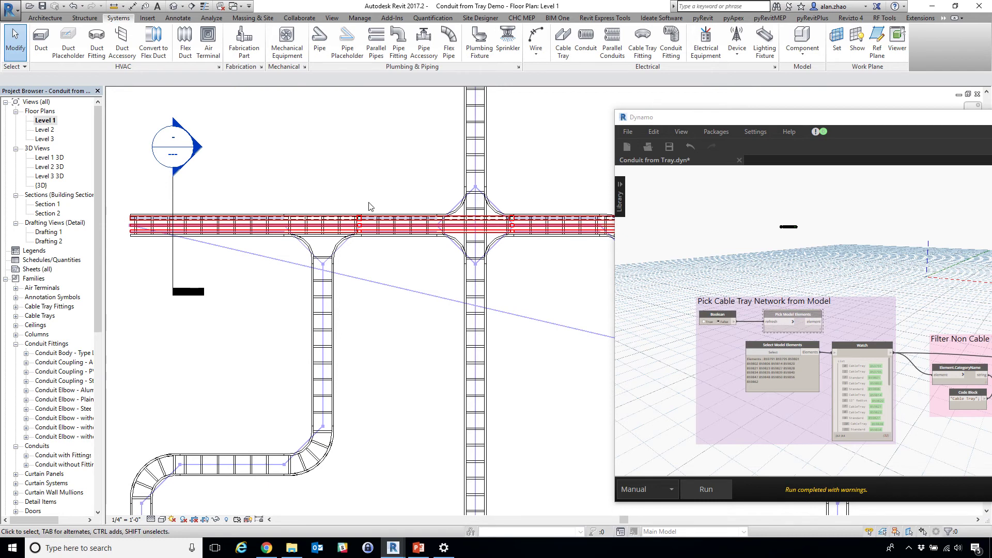
Step: Open Section 1 and the Drafting 1 cross-section sketch, moving Dynamo aside to the right
double_click(201, 154)
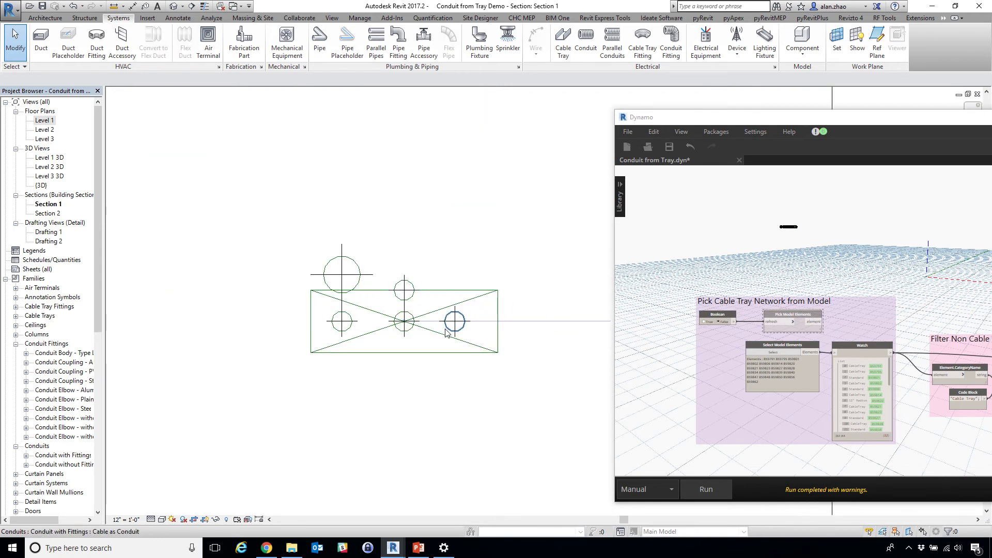
double_click(51, 234)
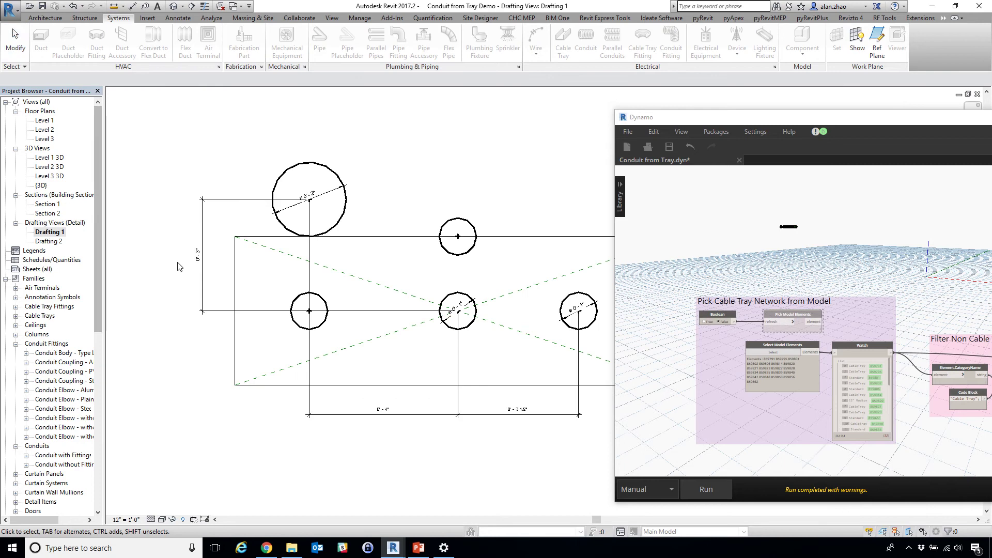
scroll(97, 280, down, 1)
scroll(234, 304, down, 3)
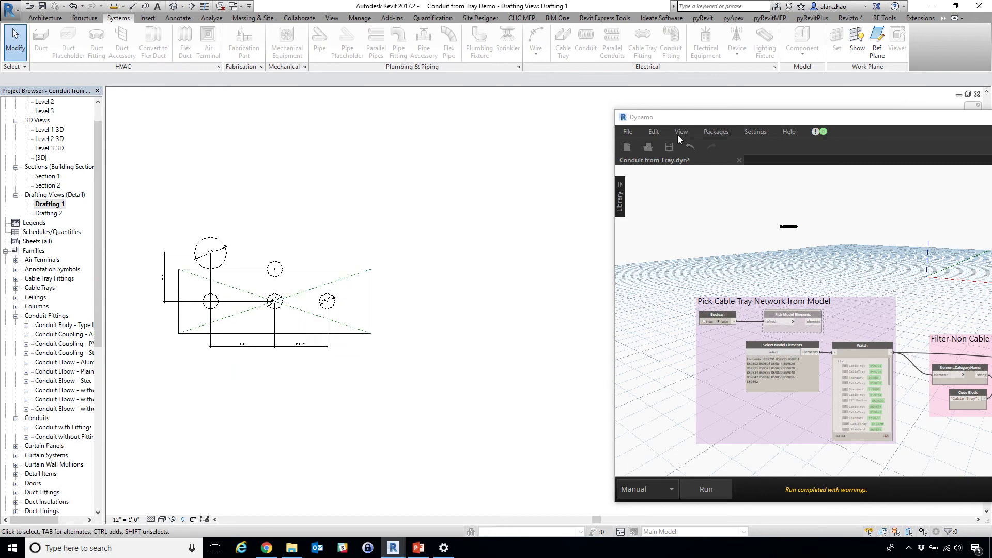
drag(675, 123, 875, 154)
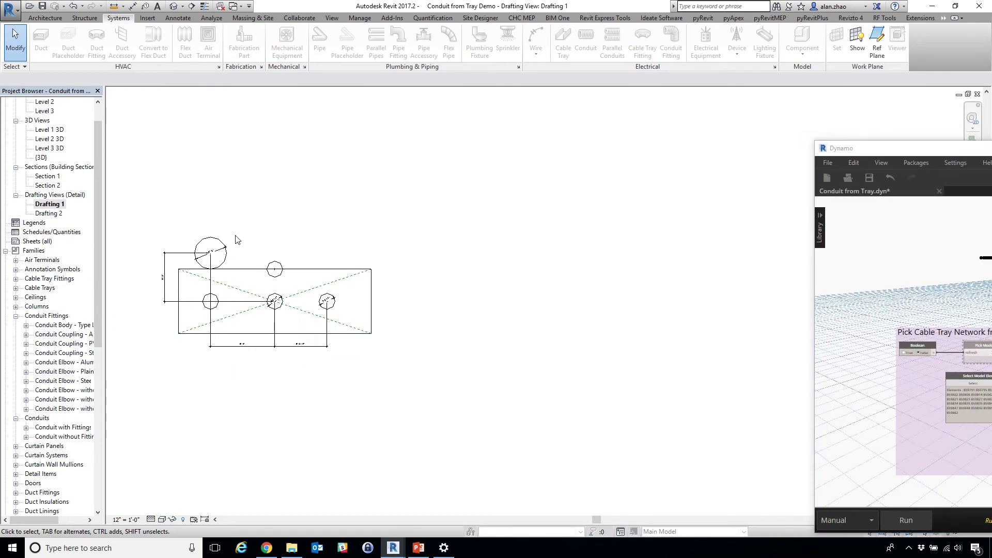
Step: Reopen Section 1 and Zoom To Fit to check the five conduits, then return to Level 1
double_click(54, 177)
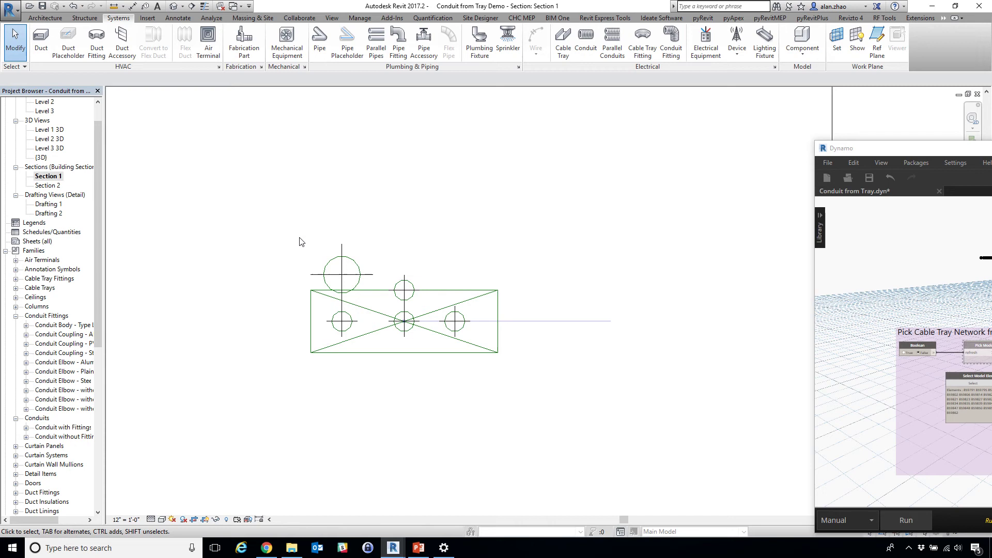
right_click(387, 203)
click(420, 310)
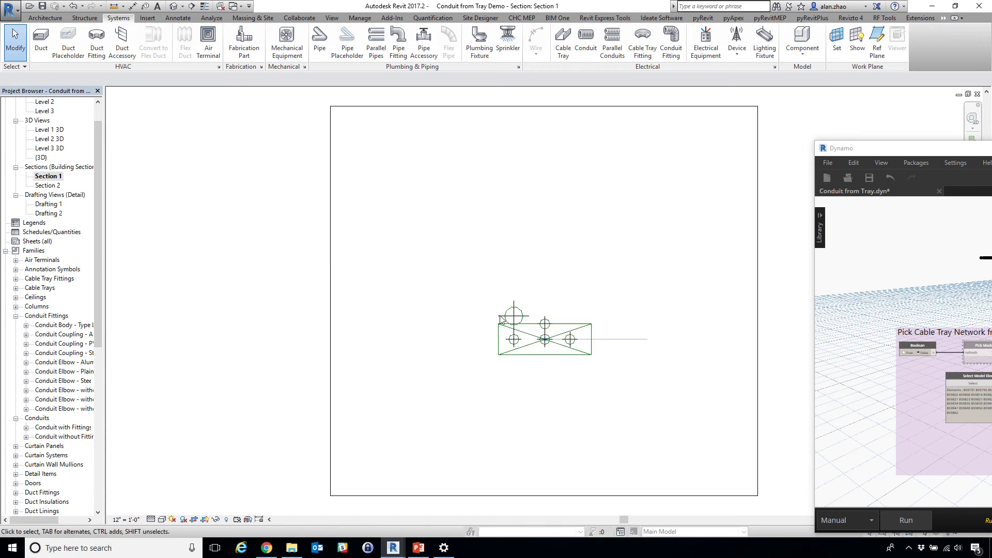
scroll(576, 346, up, 2)
scroll(577, 347, up, 4)
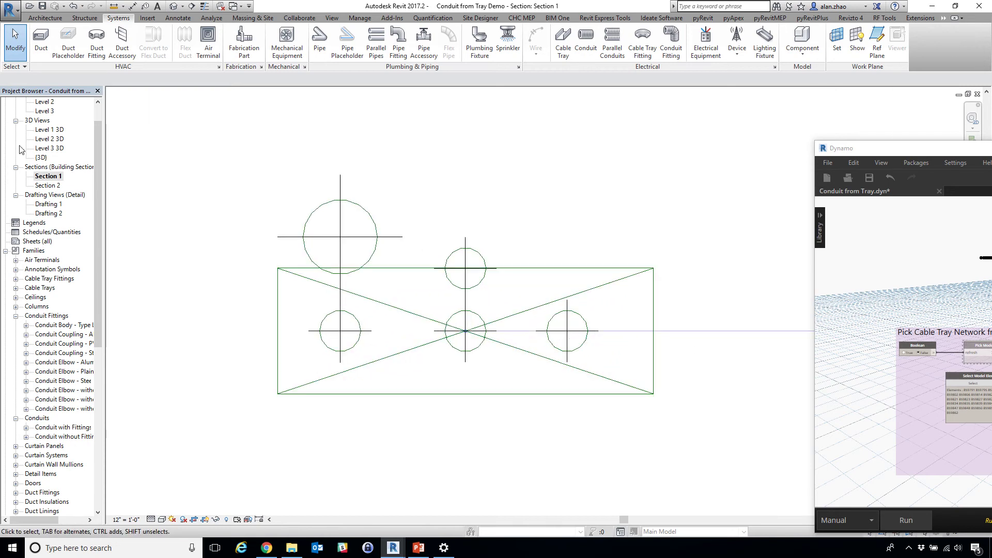
scroll(53, 139, up, 1)
double_click(46, 120)
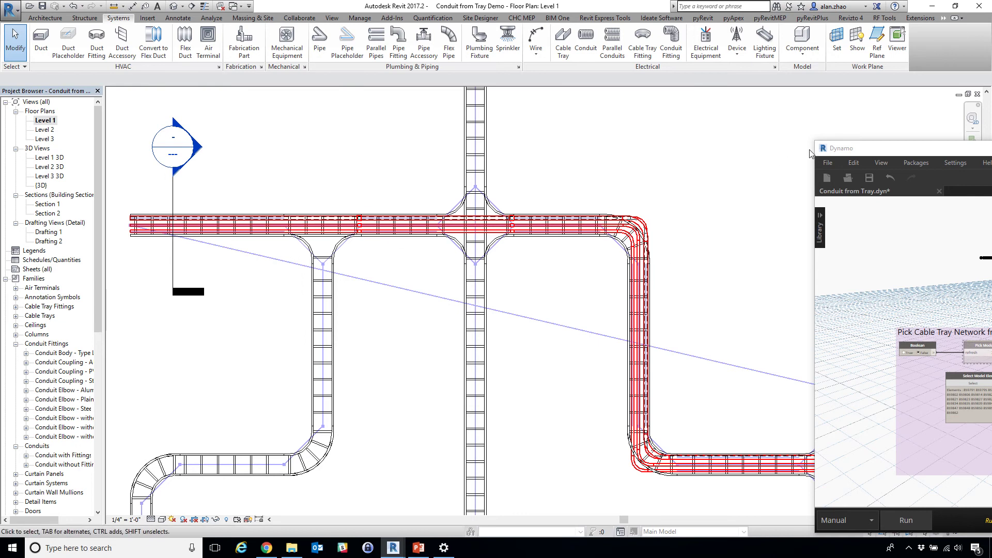
Step: Centre the Dynamo window and zoom to the Conduit Run Length node (56'9" and 56'1")
drag(870, 151, 420, 121)
scroll(427, 259, down, 5)
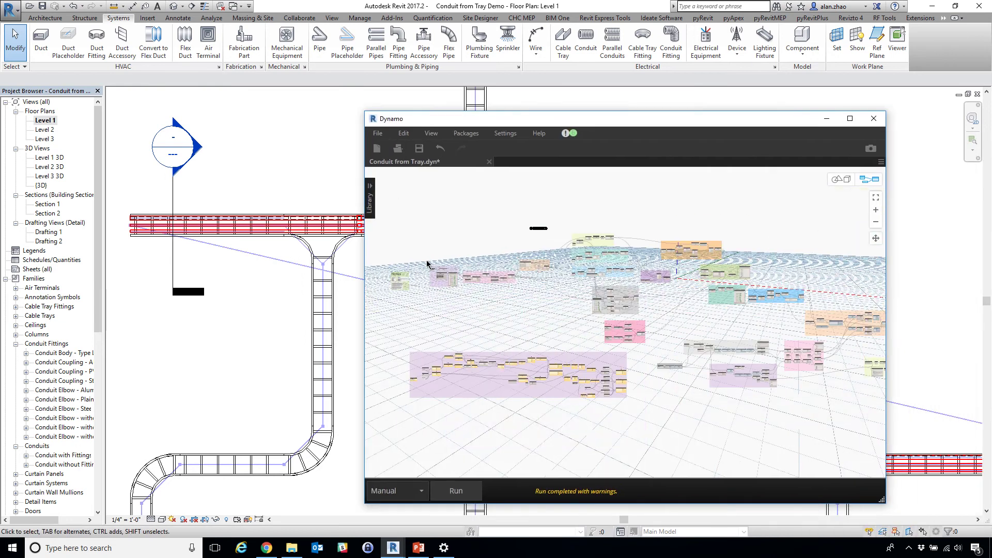
scroll(620, 302, up, 8)
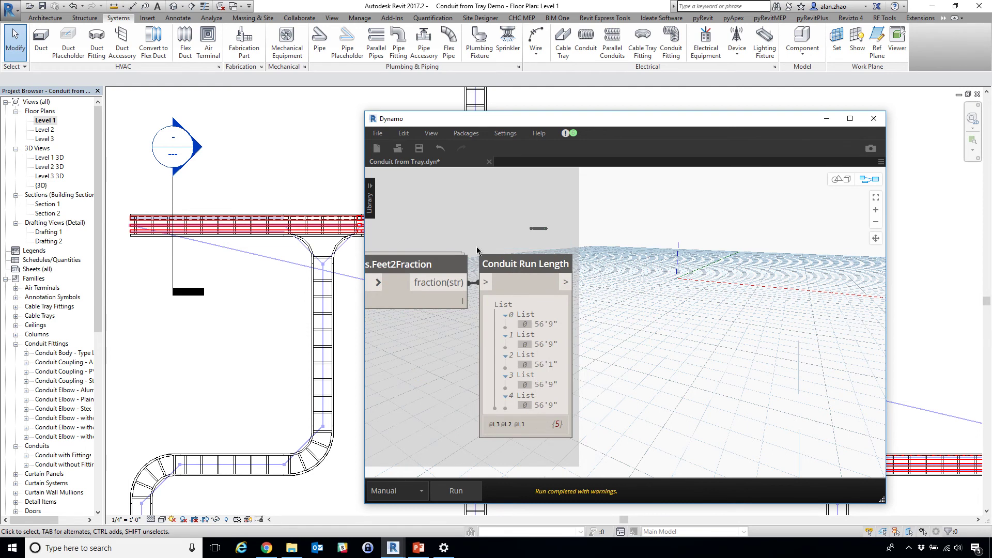
Step: Park the Dynamo window in the lower-right corner of the screen
drag(401, 120, 723, 196)
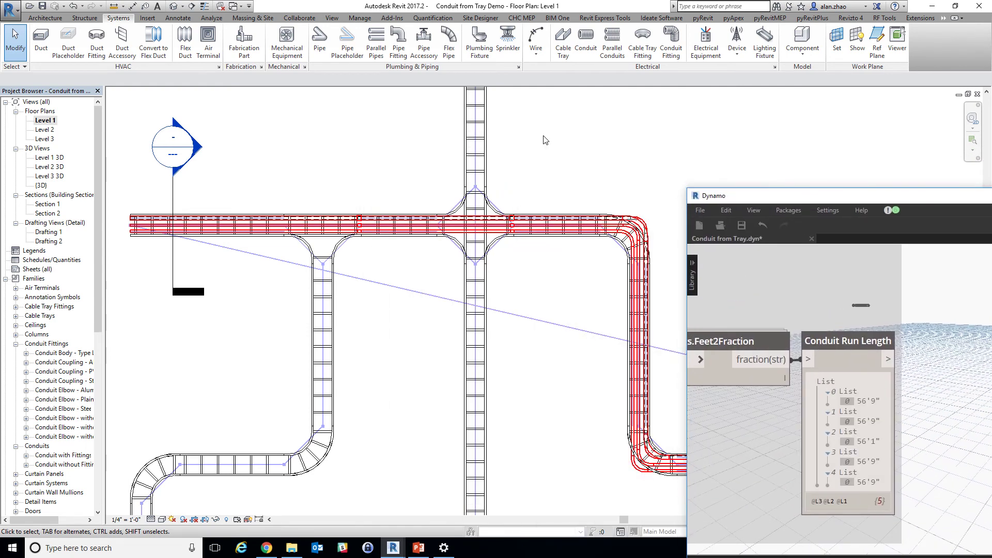
scroll(852, 332, down, 10)
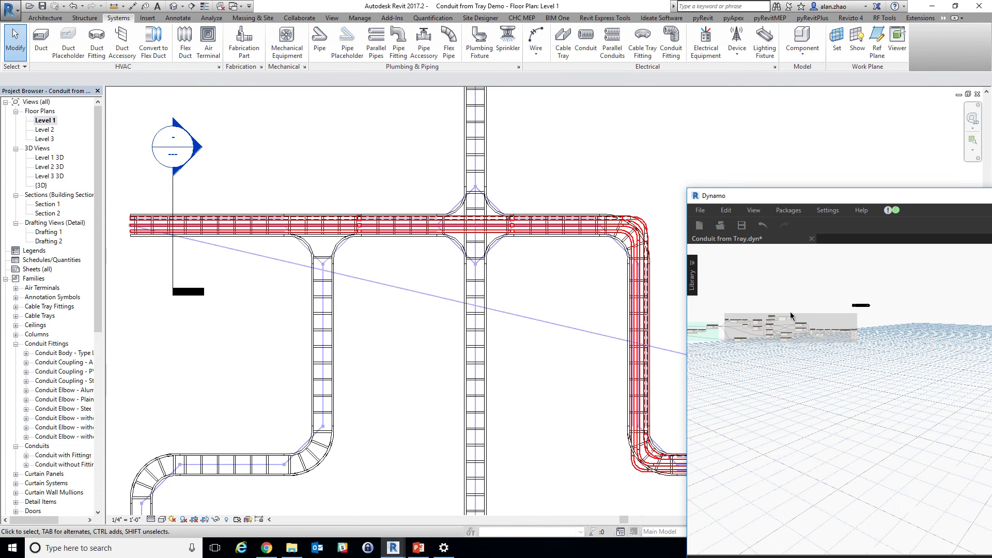
scroll(754, 369, up, 8)
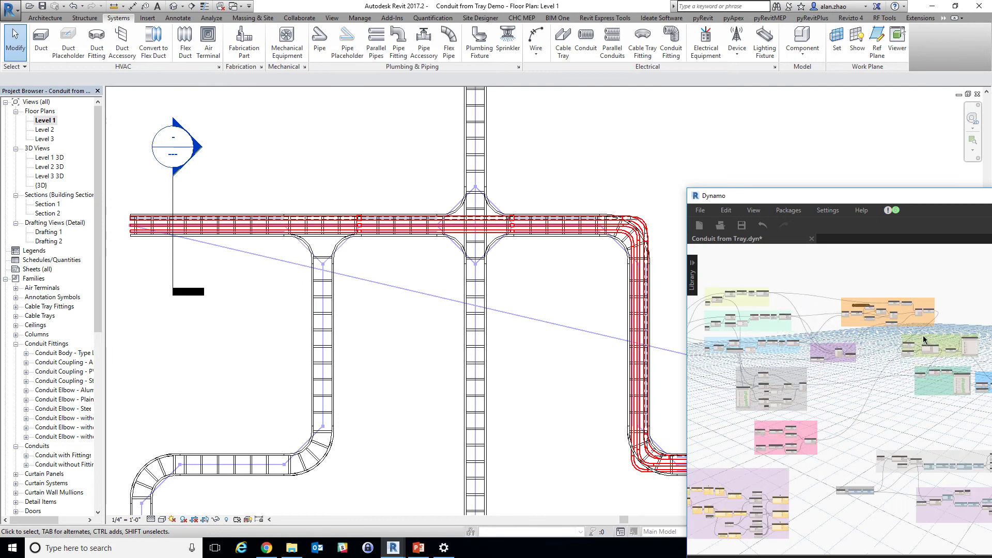
scroll(753, 368, up, 6)
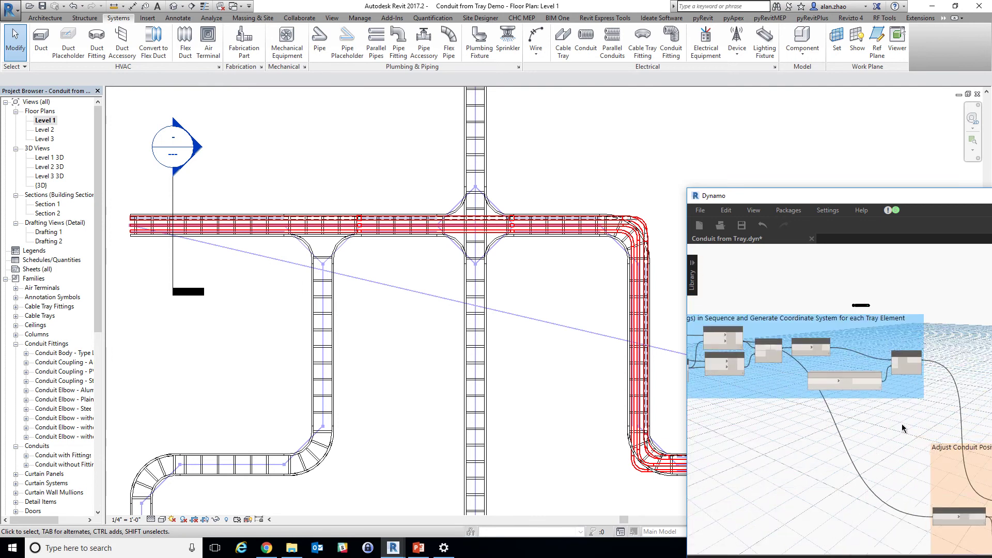
scroll(890, 360, up, 5)
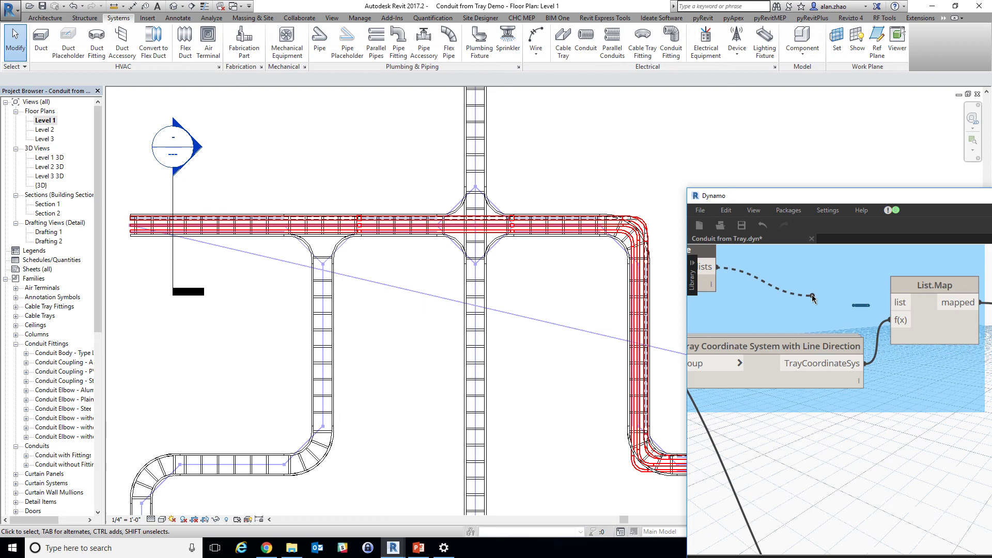
scroll(246, 281, down, 2)
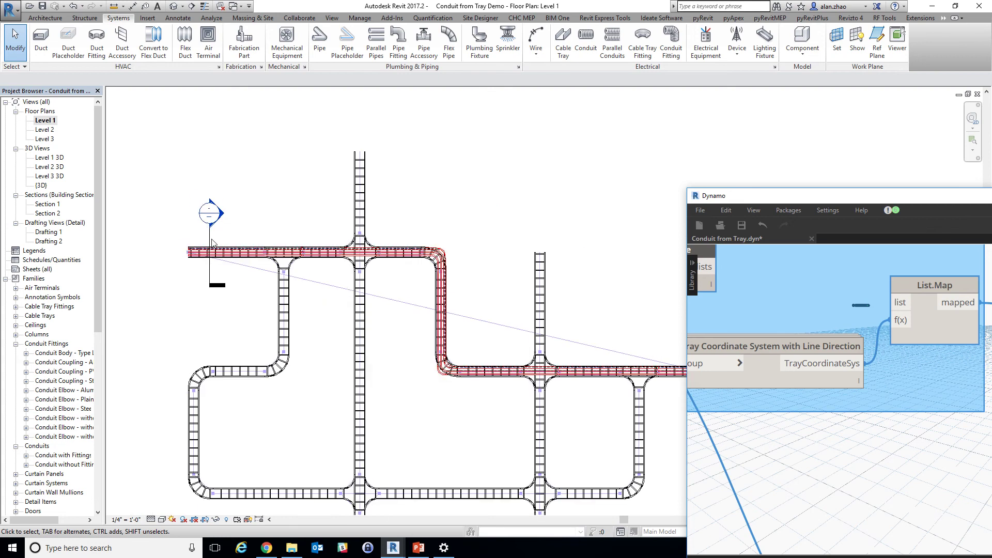
scroll(191, 235, up, 2)
scroll(187, 244, down, 3)
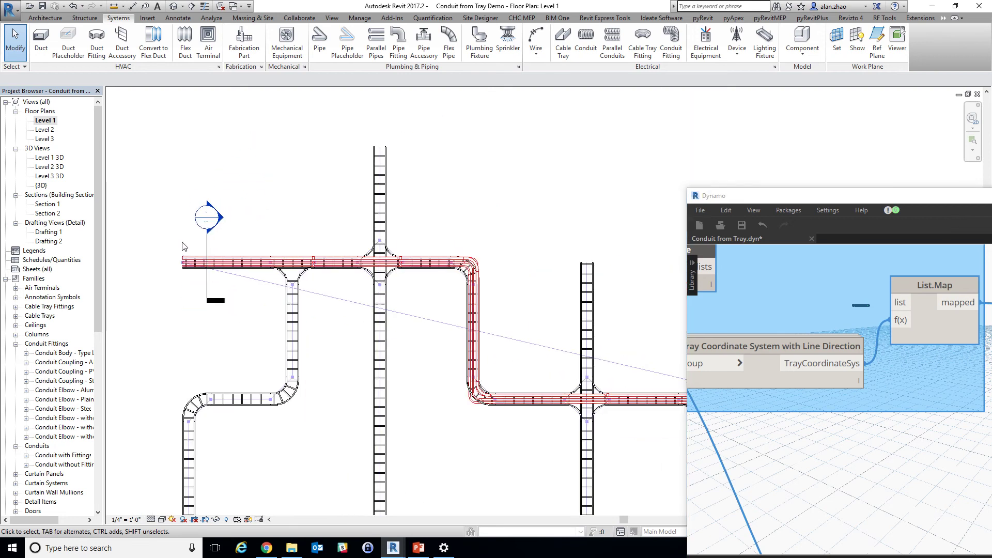
scroll(443, 308, up, 1)
scroll(357, 270, down, 1)
Step: Select a short tray segment and apply a Temporary Hide/Isolate option to it
click(384, 254)
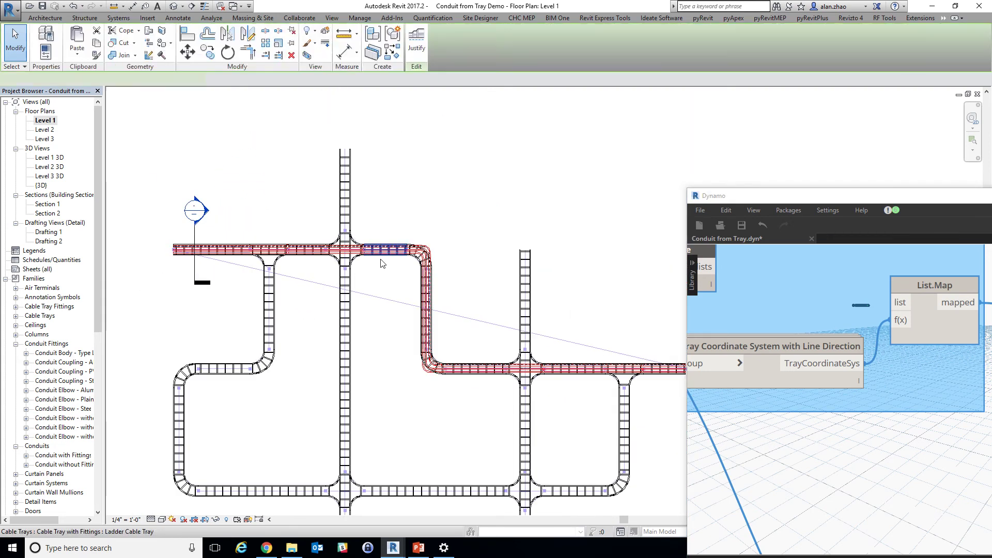
click(217, 520)
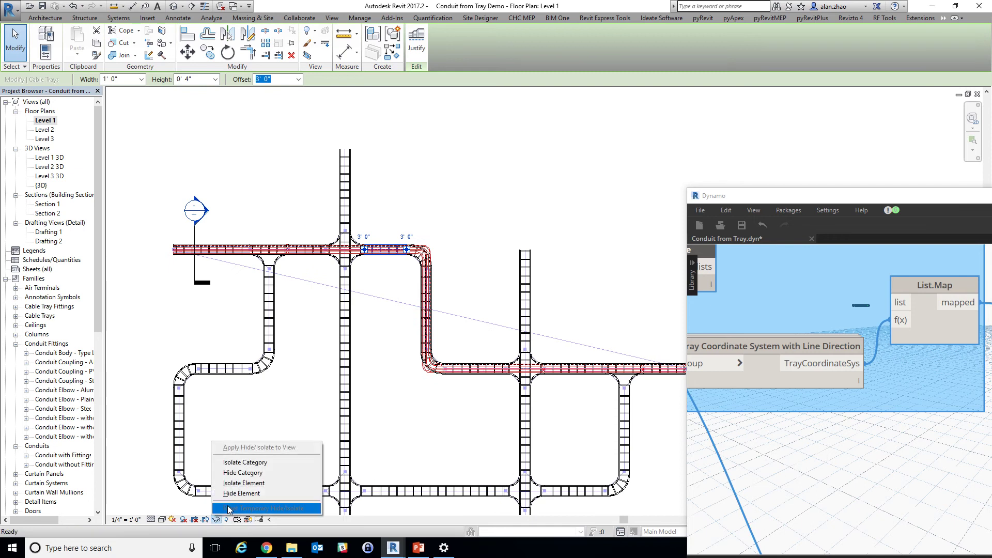
click(243, 492)
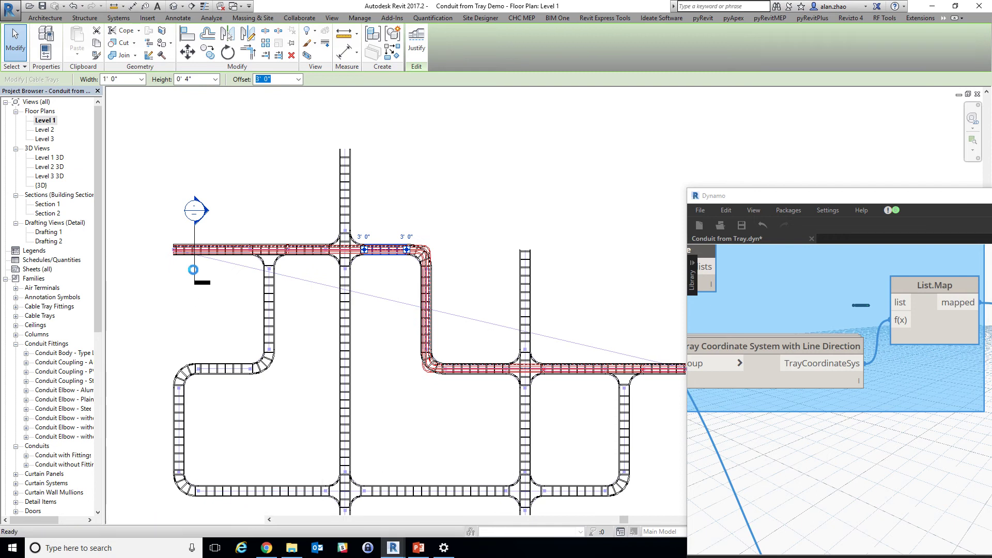
Step: Temporarily hide the section marker in the Level 1 plan with Hide Element
click(195, 269)
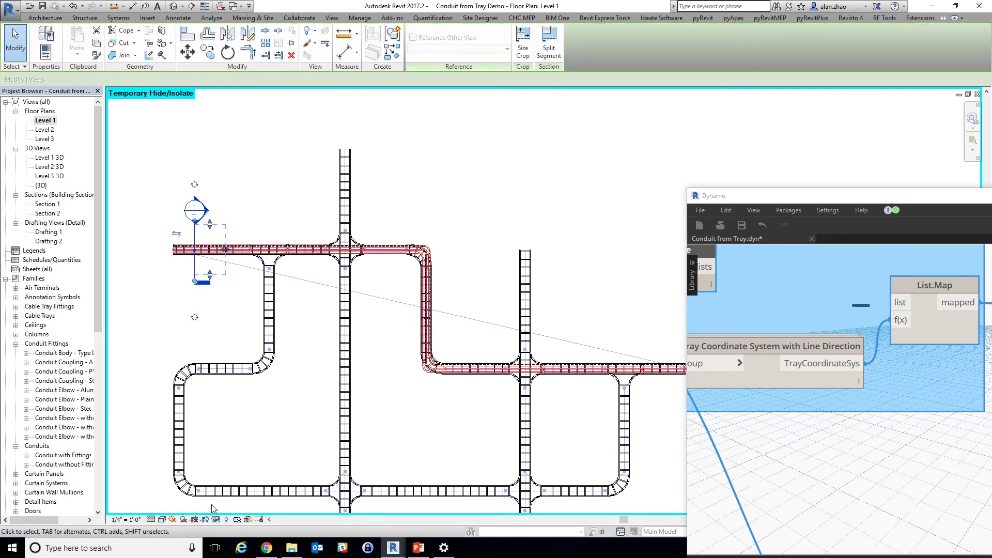
click(216, 520)
click(230, 493)
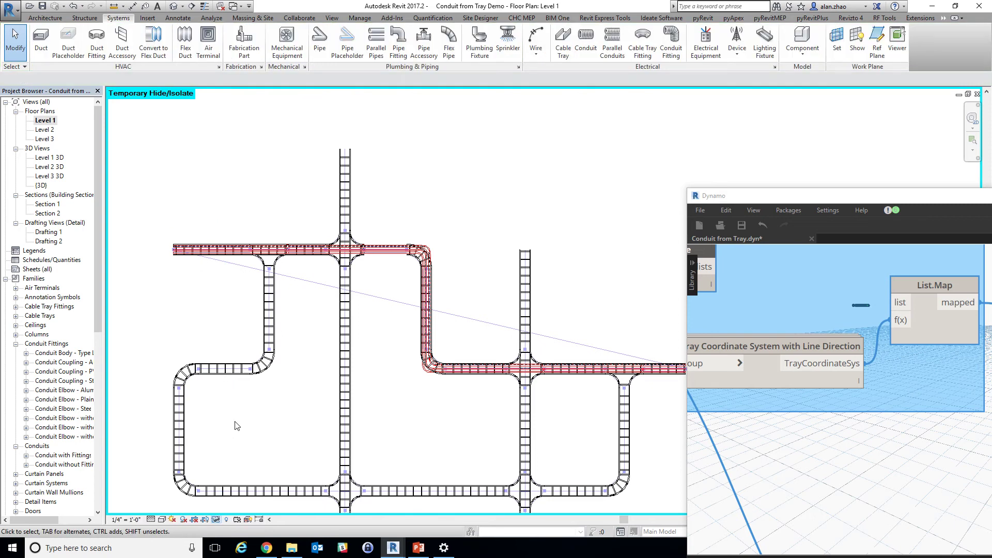
scroll(840, 410, down, 10)
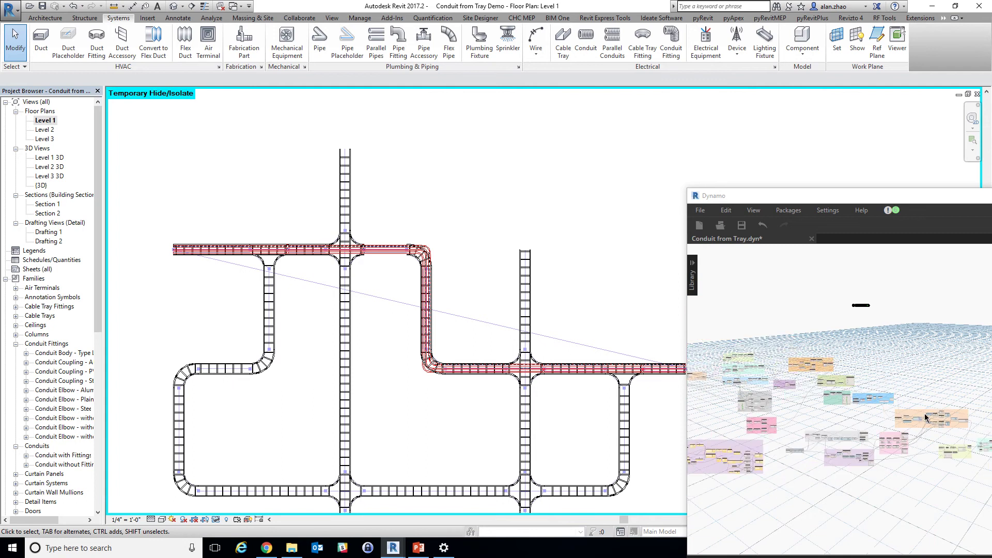
Step: Bring Dynamo's run controls into view and run the Conduit from Tray script
scroll(764, 395, up, 3)
scroll(701, 351, up, 5)
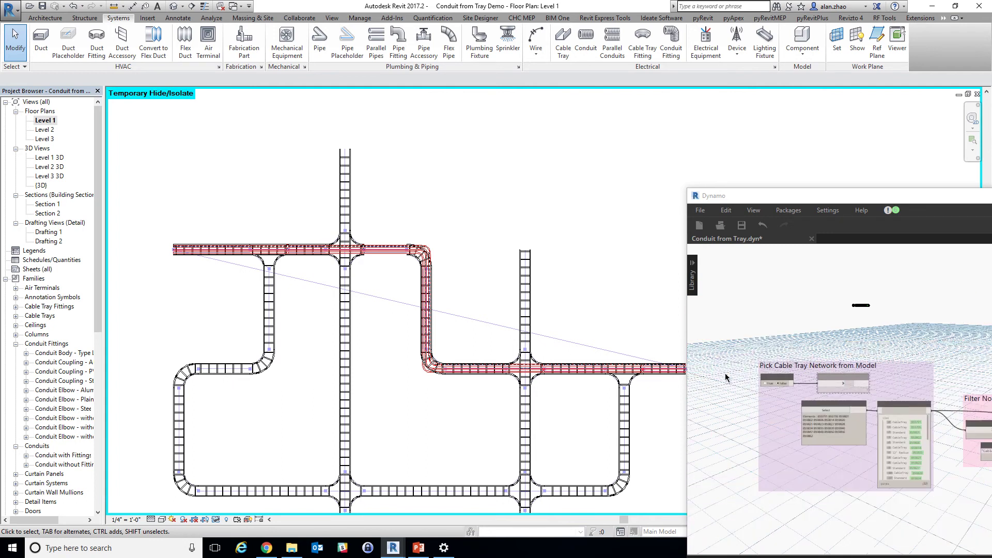
scroll(355, 292, down, 3)
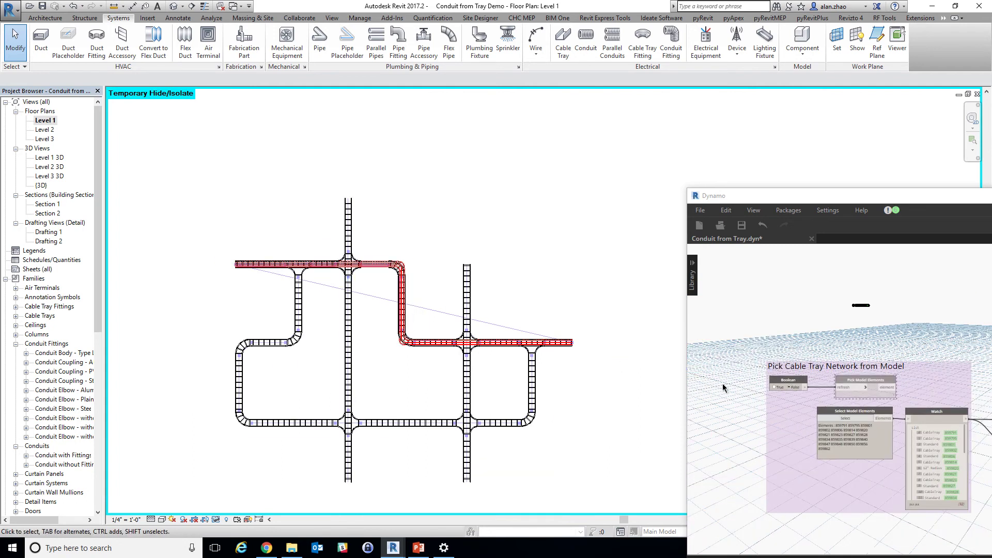
scroll(708, 357, down, 3)
drag(749, 196, 698, 123)
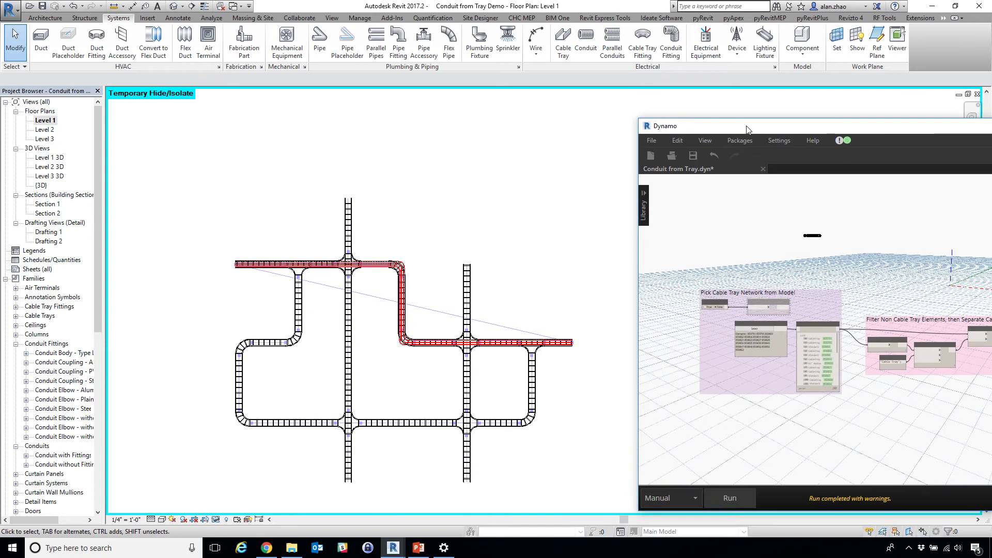
click(723, 501)
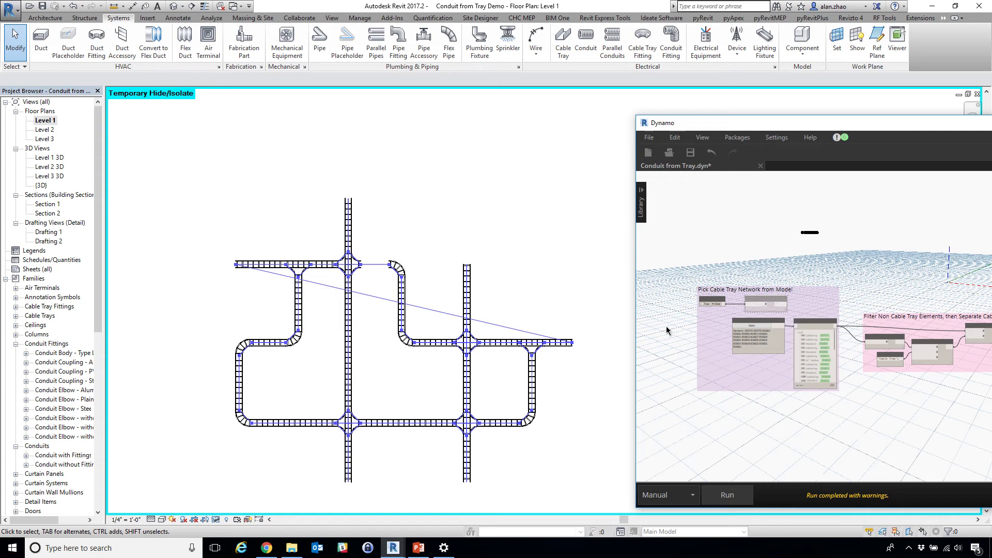
Step: Window-select the second cable tray network as the input trays and rerun the script
scroll(744, 333, up, 1)
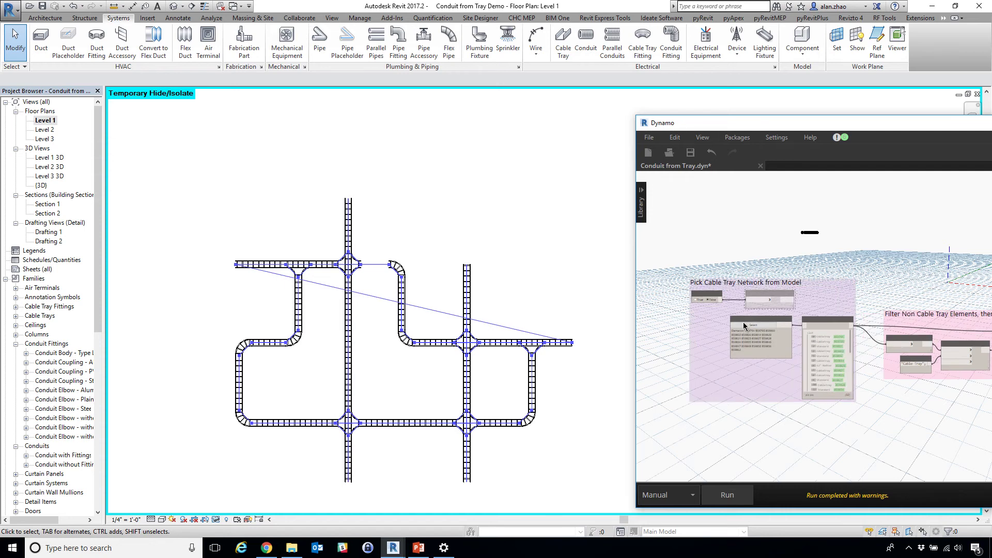
scroll(743, 325, up, 3)
scroll(201, 195, down, 2)
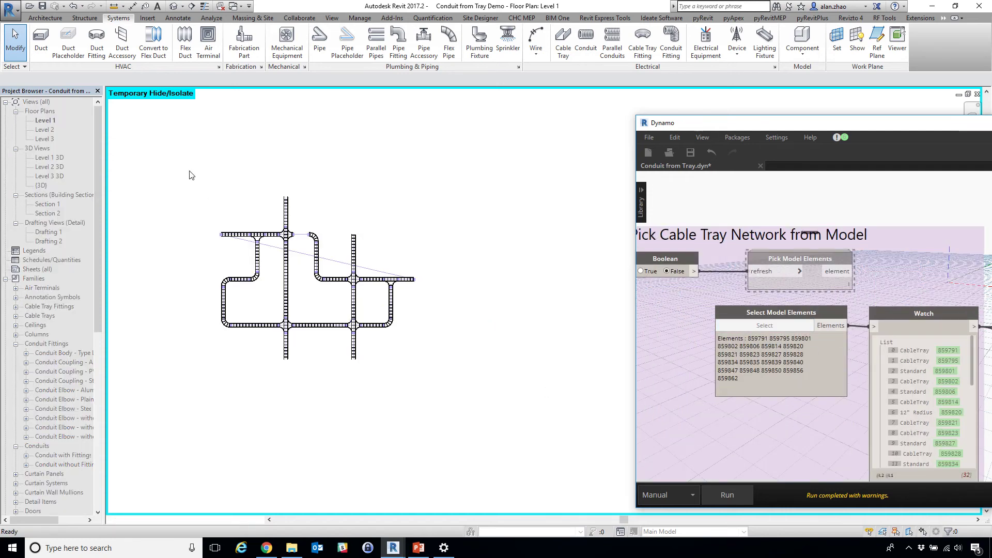
drag(183, 160, 537, 417)
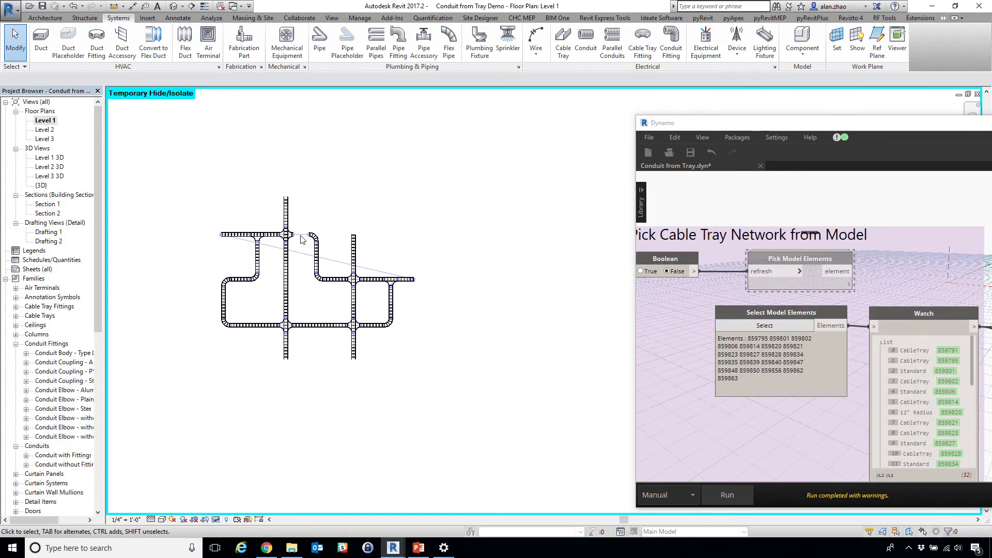
click(738, 500)
scroll(292, 235, up, 5)
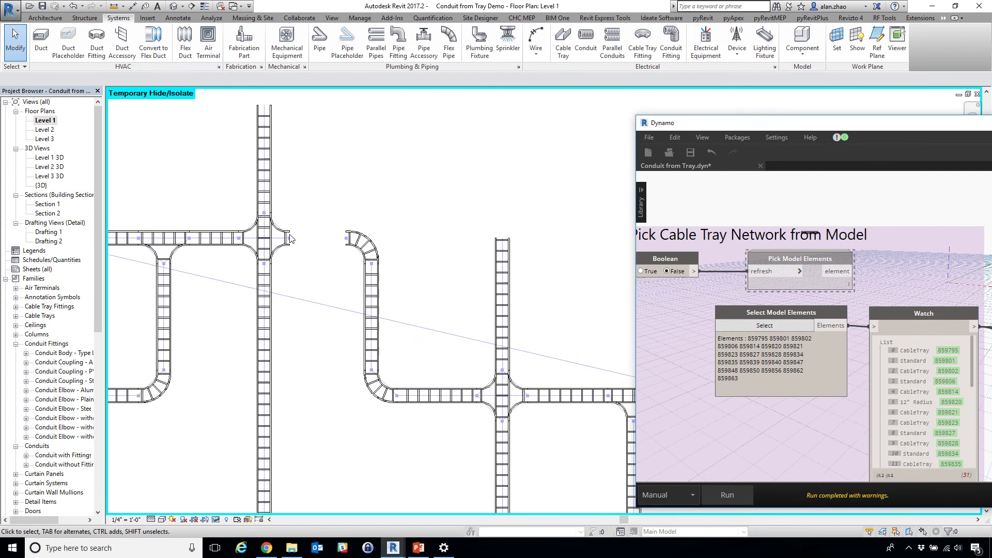
scroll(352, 249, down, 3)
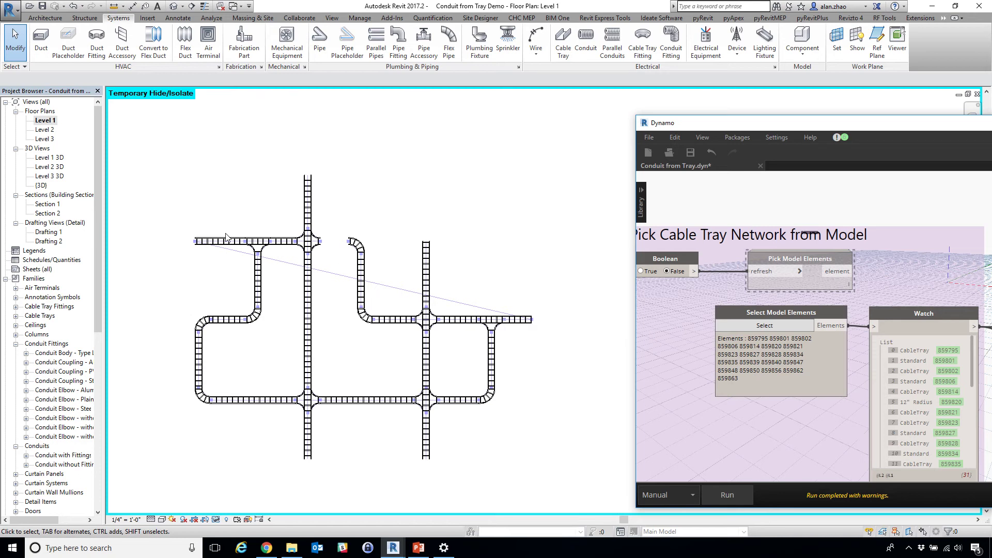
scroll(704, 296, down, 1)
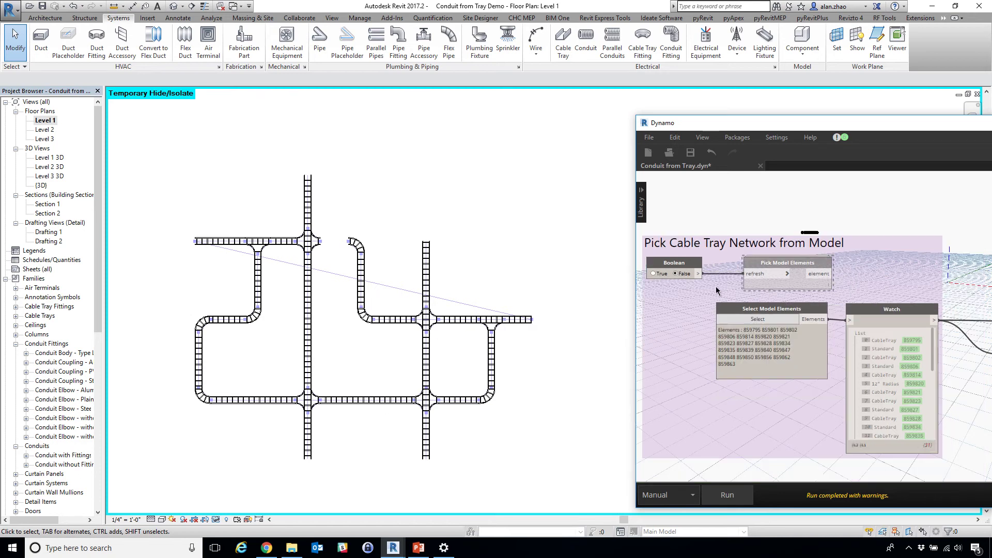
scroll(680, 329, down, 3)
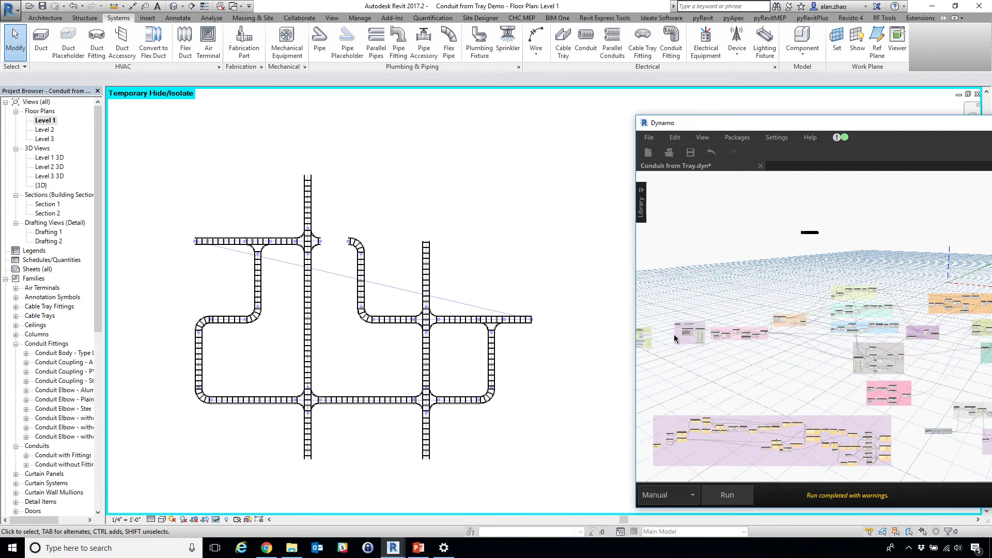
scroll(878, 285, up, 5)
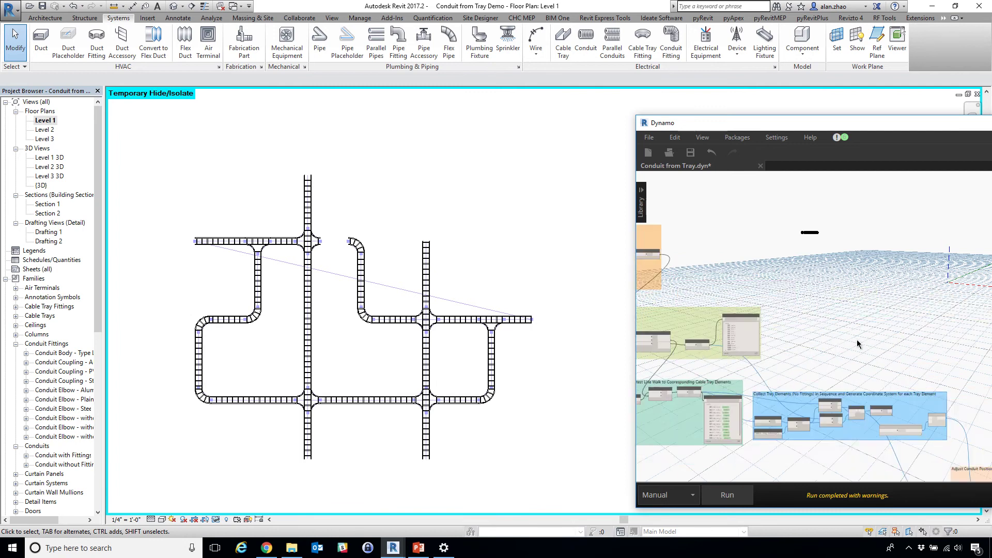
scroll(883, 420, up, 2)
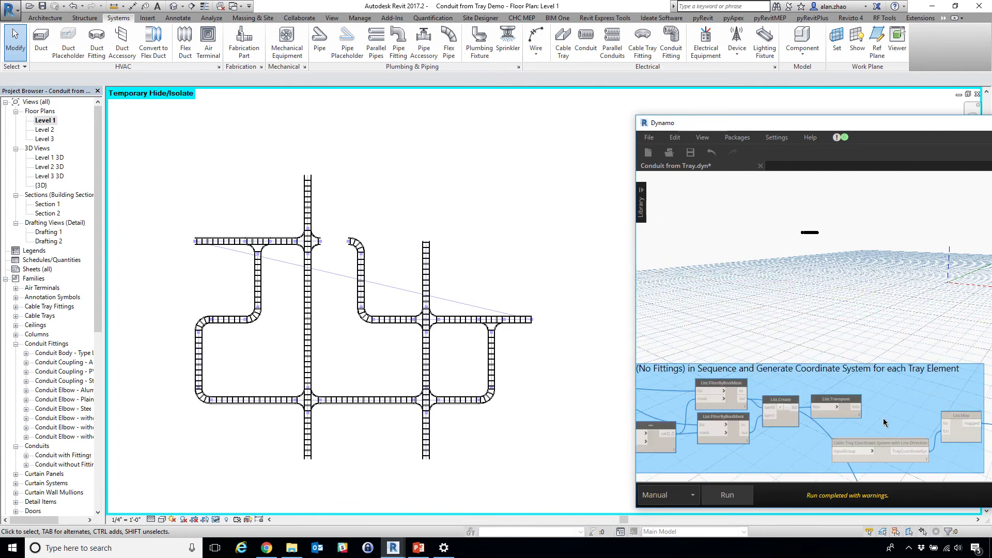
Step: Connect List.Transpose to List.Map's list input and run, producing runs of 78'1" and 76'8"
click(942, 425)
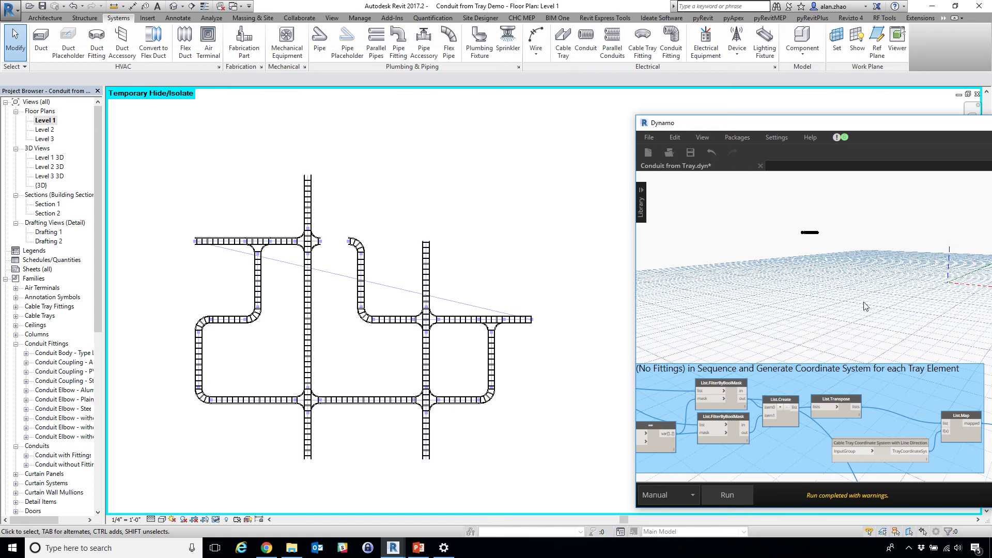
click(739, 498)
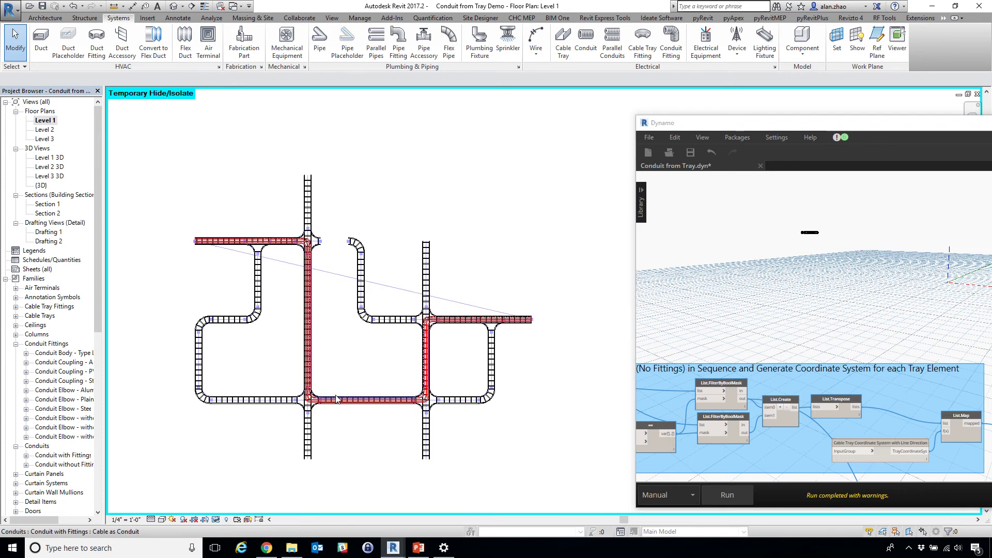
scroll(325, 403, up, 5)
scroll(315, 422, down, 3)
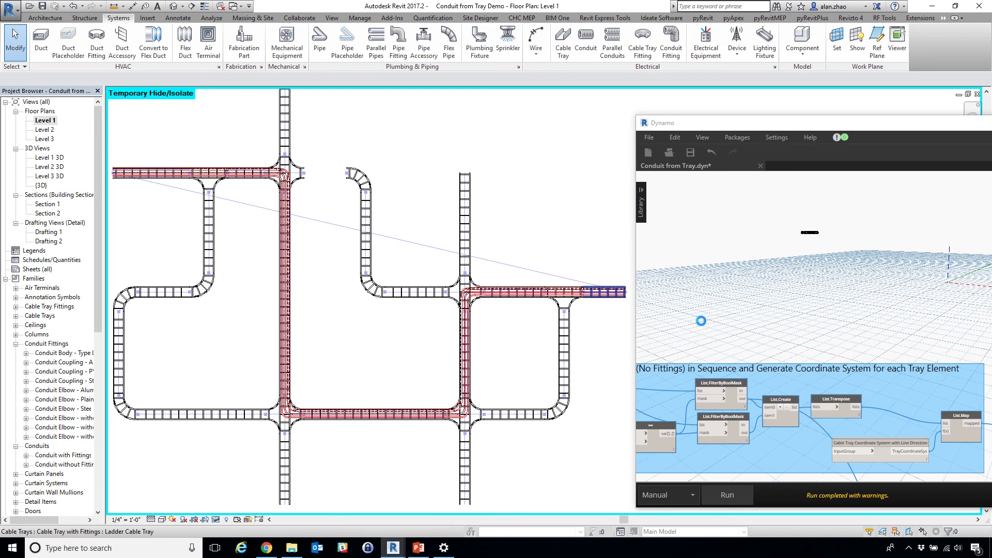
scroll(701, 322, down, 6)
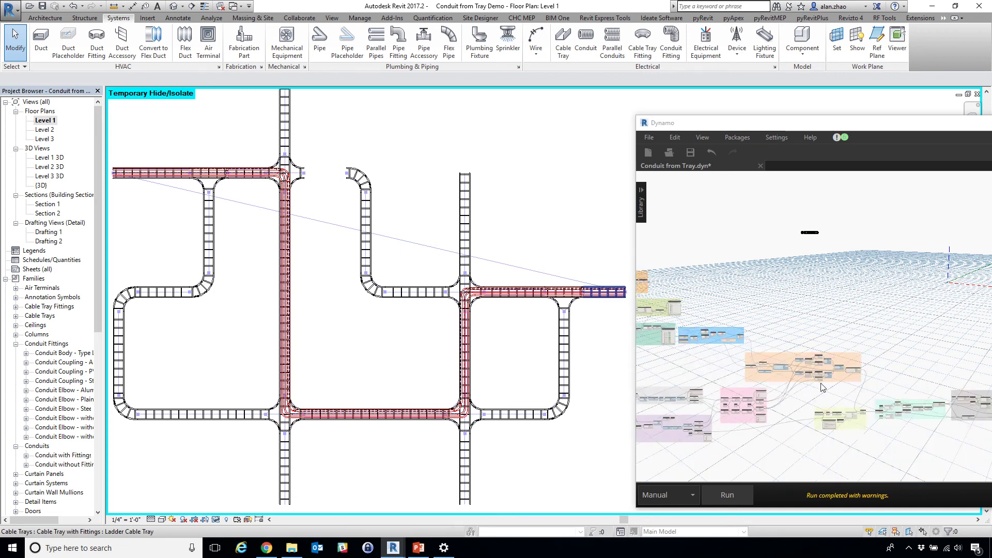
scroll(826, 388, up, 6)
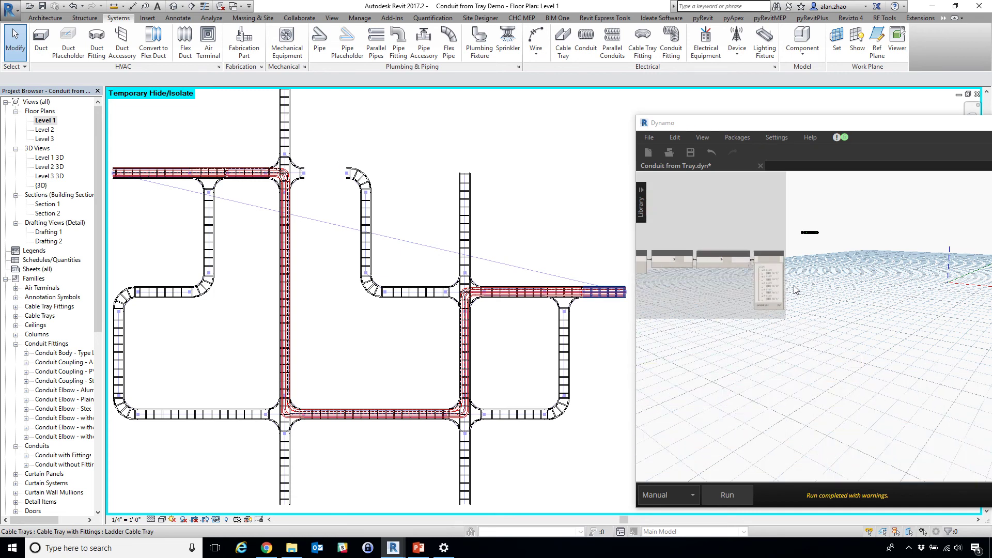
scroll(794, 290, up, 4)
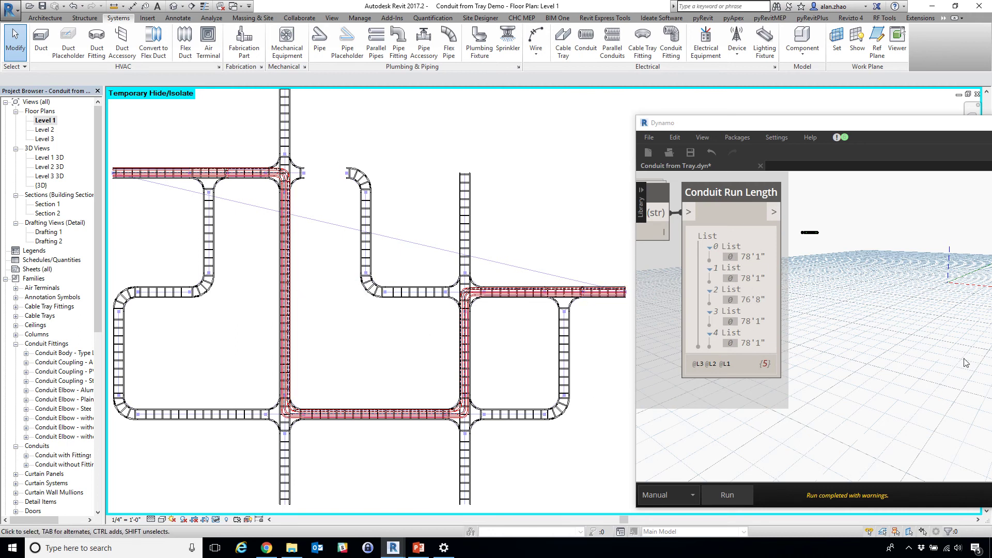
scroll(965, 363, down, 6)
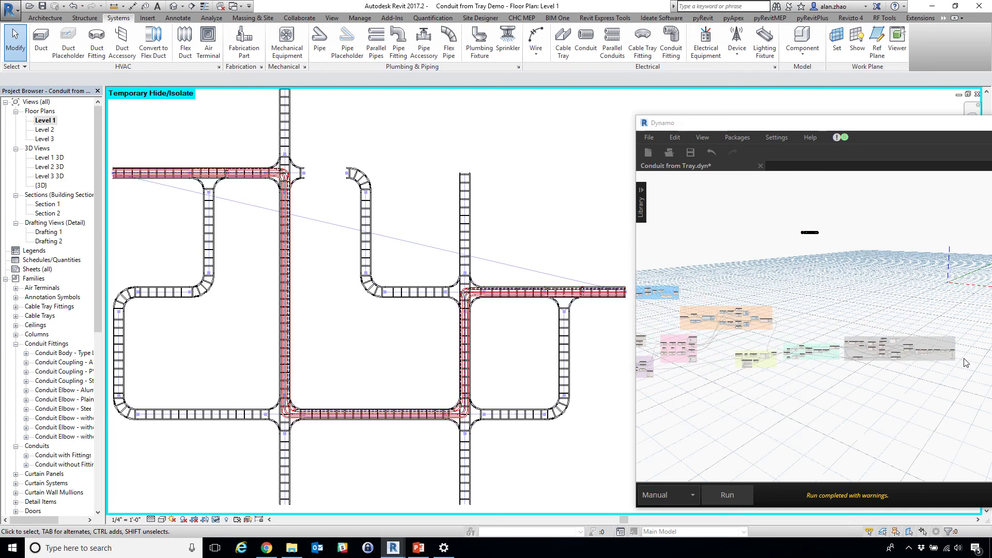
scroll(772, 358, up, 5)
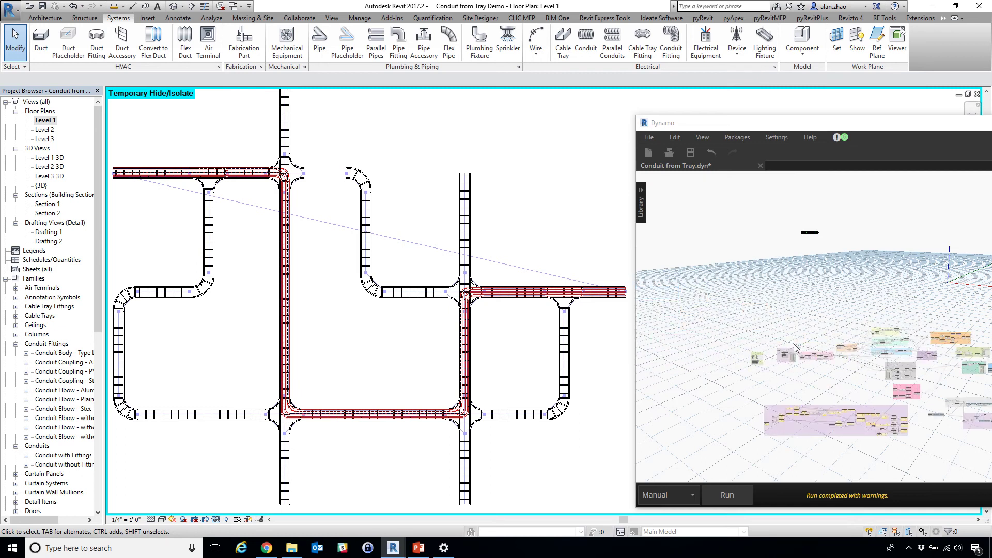
scroll(780, 414, up, 3)
Step: Return focus to Revit and select Level 2 3D in the Project Browser
click(768, 430)
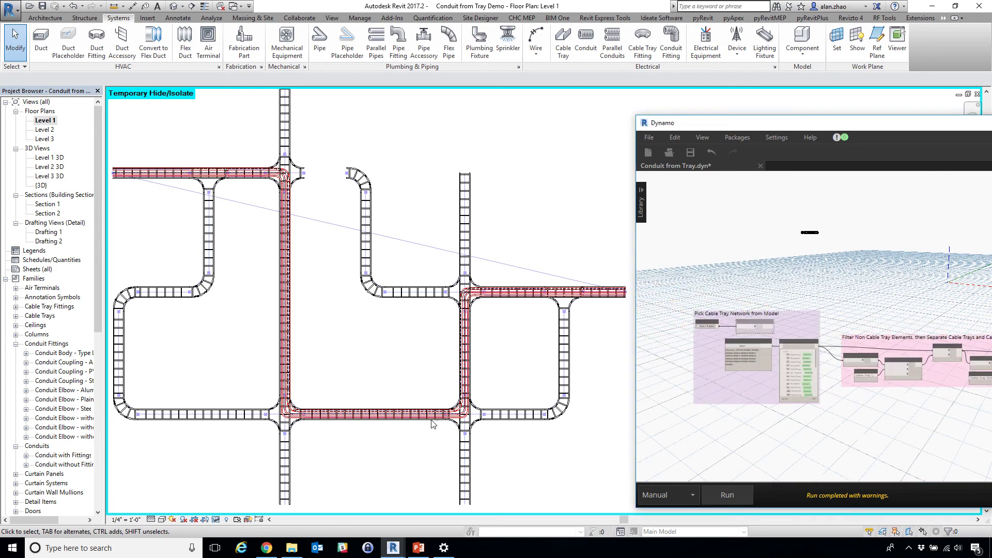
click(369, 384)
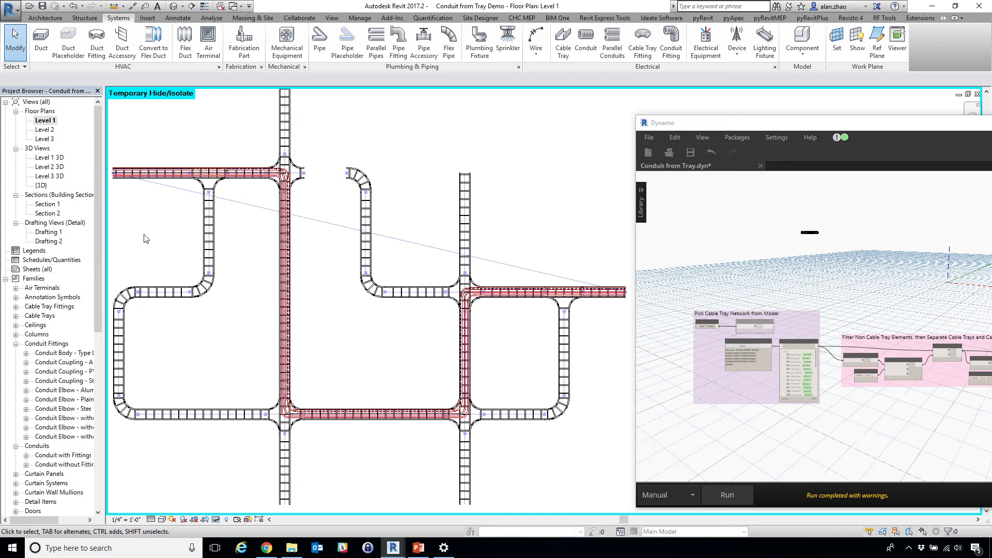
click(57, 168)
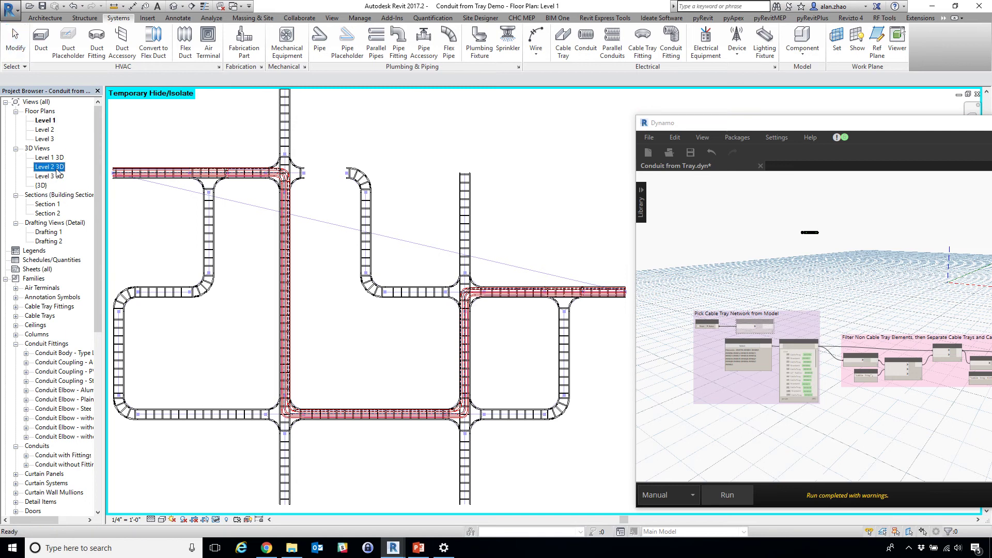
Step: Open the Level 2 3D view and orbit around a selected diagonal cable tray segment
double_click(52, 167)
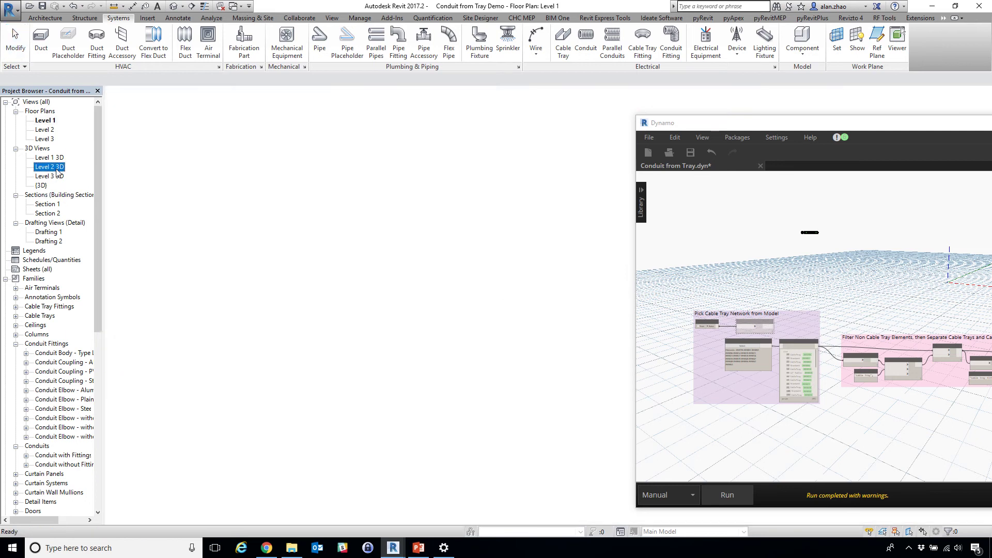
scroll(511, 295, up, 2)
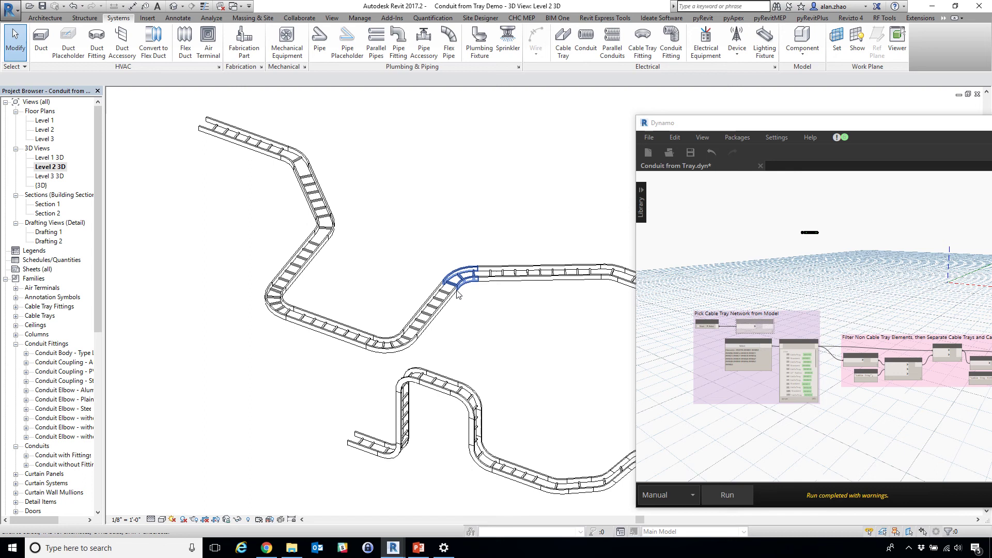
click(440, 303)
scroll(522, 323, up, 2)
shift+middle_drag(522, 323, 317, 296)
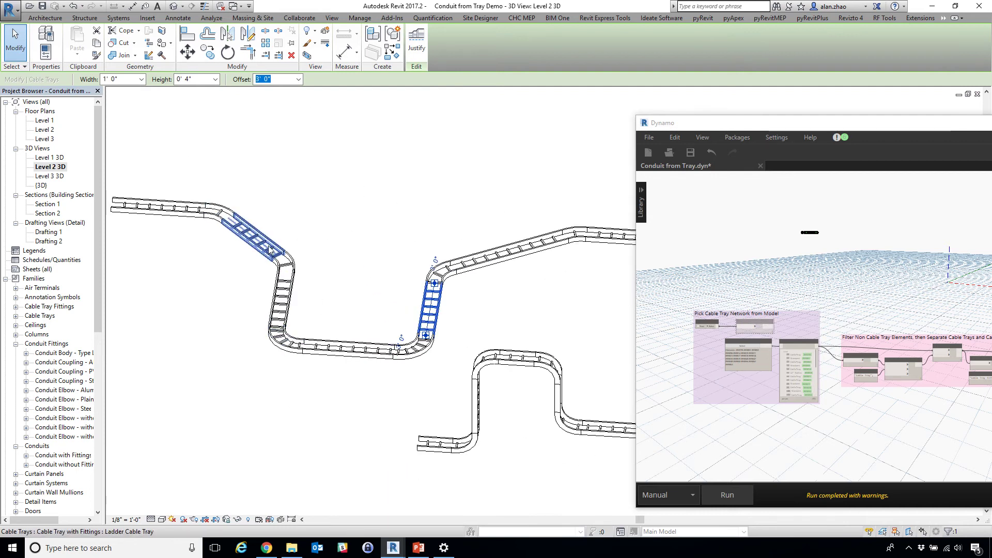
shift+middle_drag(253, 281, 329, 347)
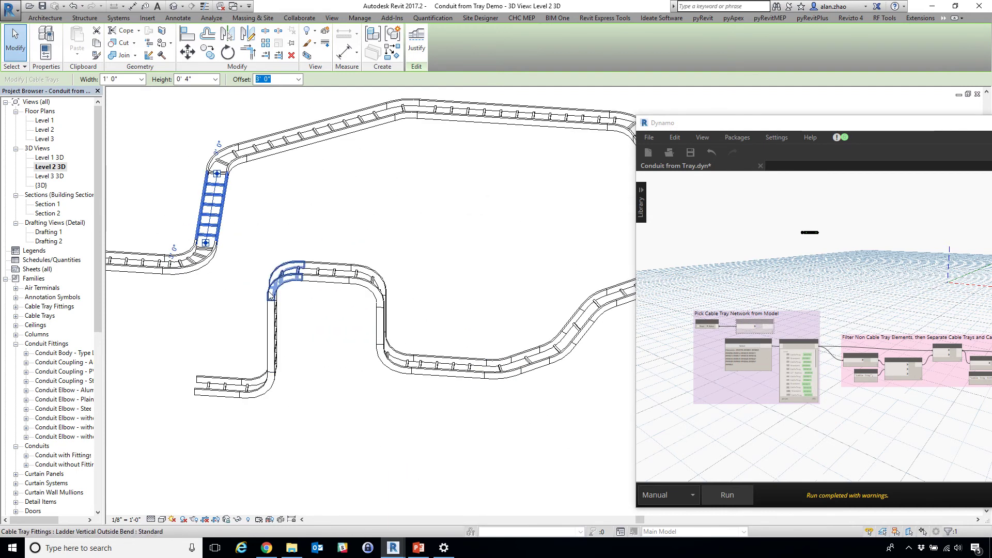
shift+middle_drag(522, 356, 505, 325)
Step: Select a second diagonal tray segment and orbit to inspect its offset
click(504, 324)
shift+middle_drag(550, 386, 529, 383)
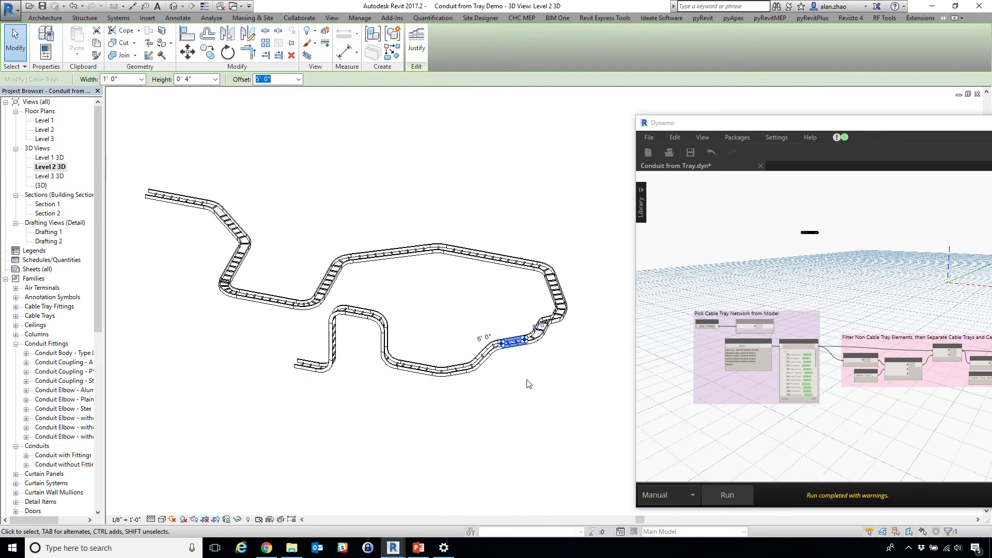
scroll(694, 415, down, 5)
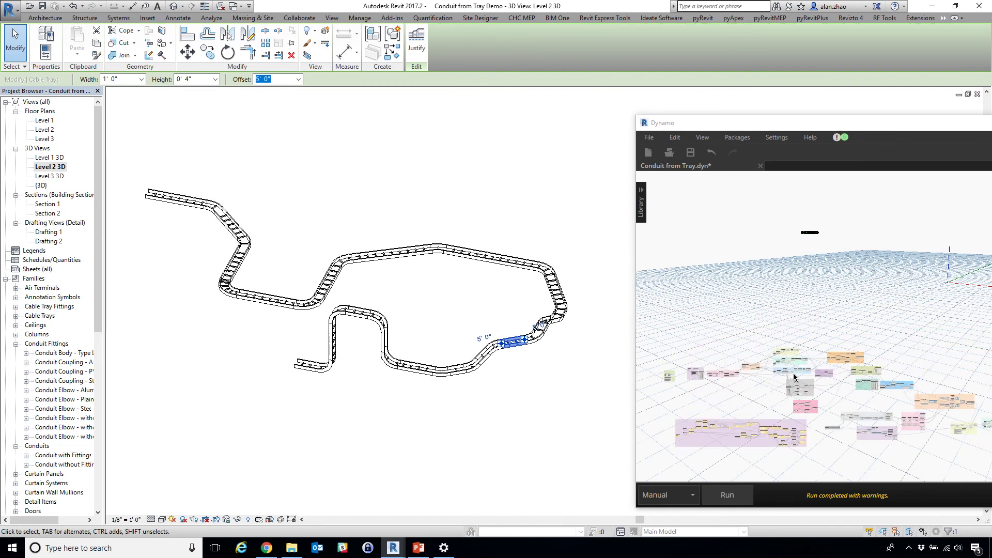
scroll(950, 391, up, 8)
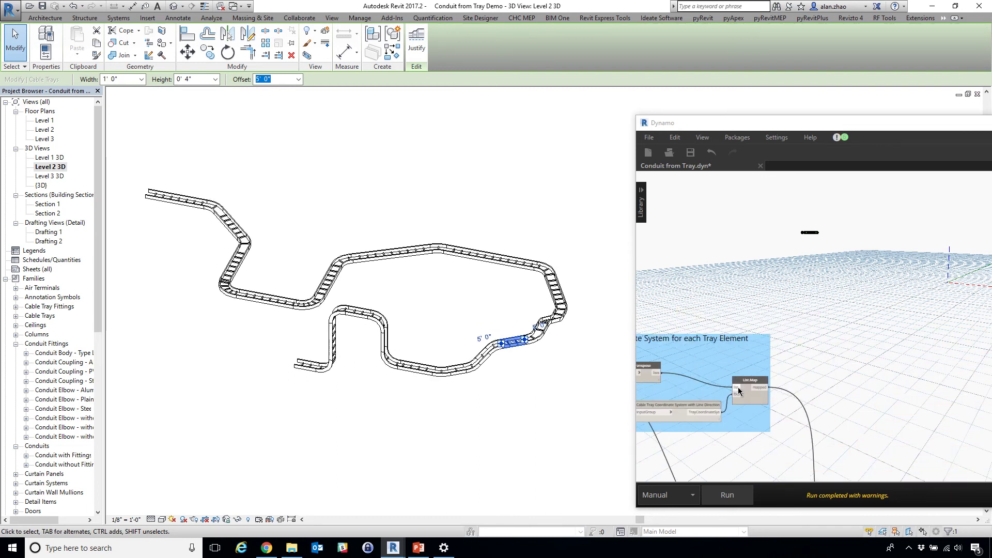
Step: Disconnect the transposed tray lists from List.Map in Dynamo
drag(716, 379, 781, 399)
scroll(898, 397, down, 6)
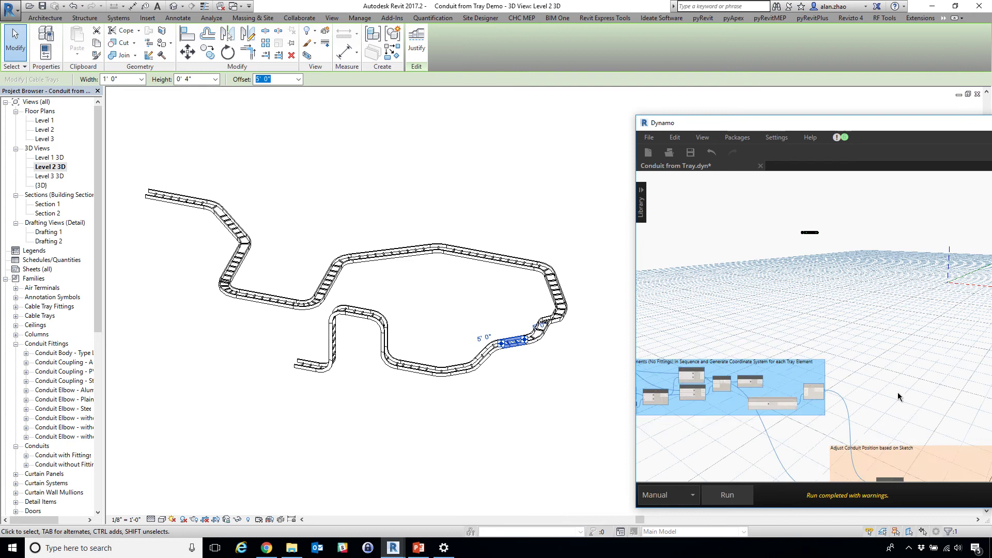
scroll(692, 393, up, 6)
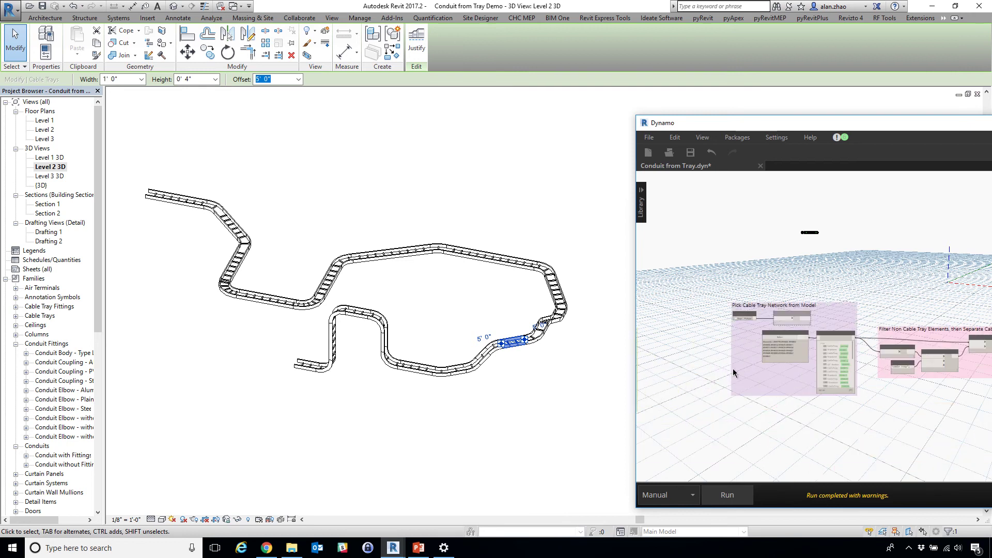
Step: Window-select all the cable trays into the Select Model Elements node
click(799, 320)
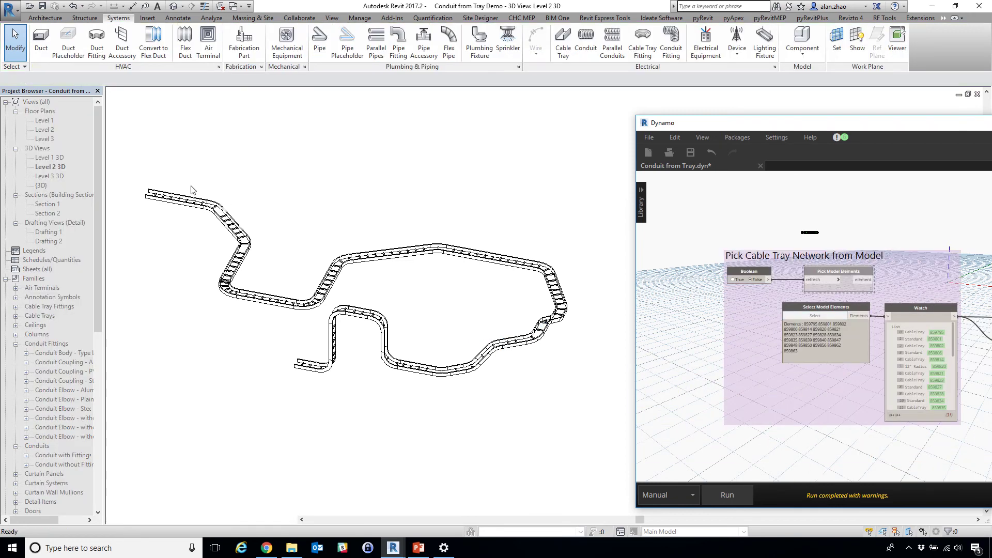
drag(132, 153, 599, 429)
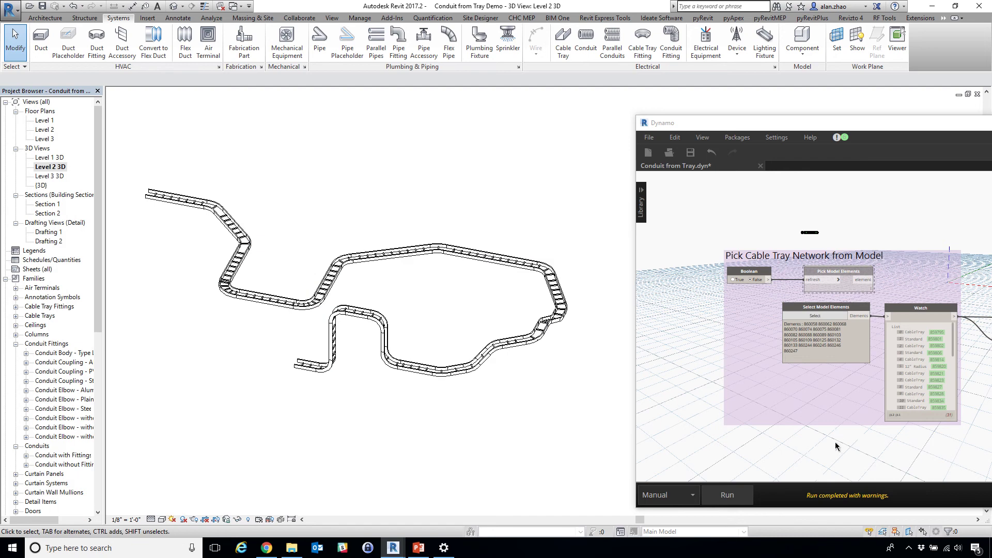
middle_drag(836, 446, 758, 360)
scroll(810, 330, down, 8)
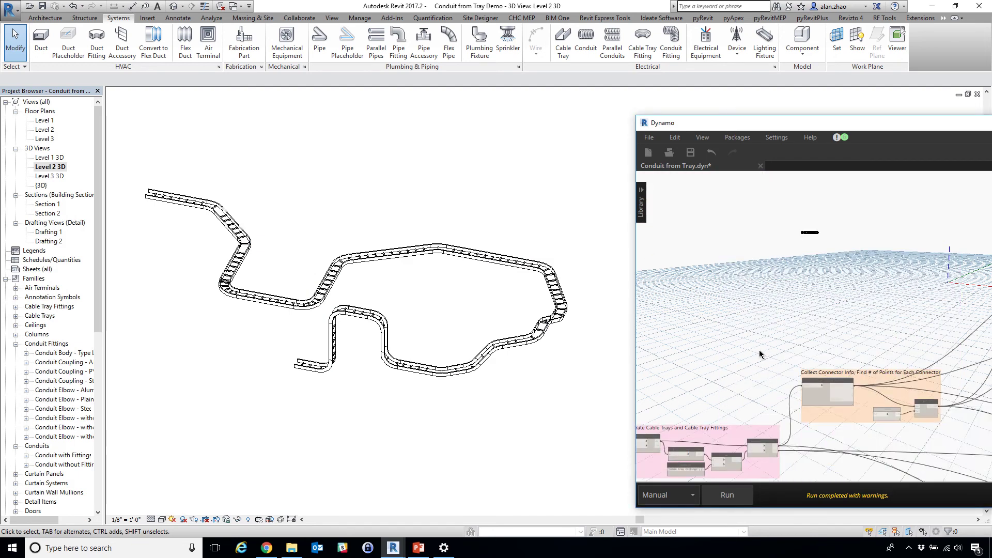
scroll(677, 327, up, 5)
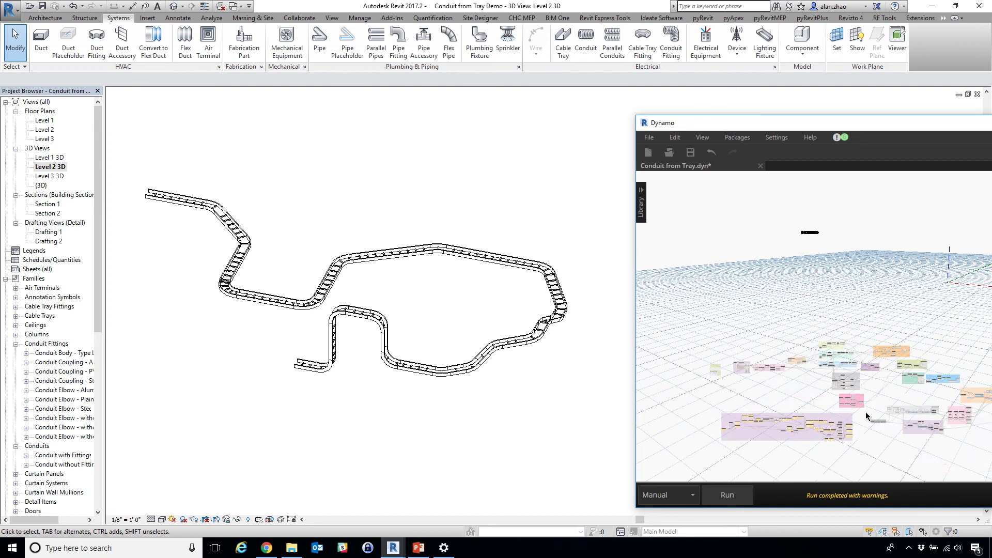
scroll(677, 327, up, 2)
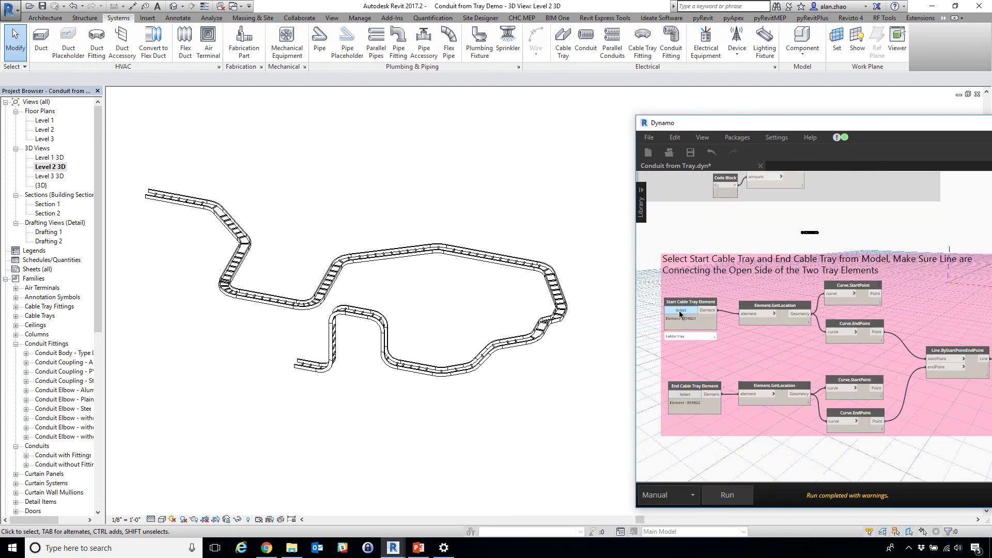
Step: Pick the open-end start and end trays, wire Curve.StartPoint into Line.ByStartPointEndPoint, and run
click(681, 310)
click(157, 199)
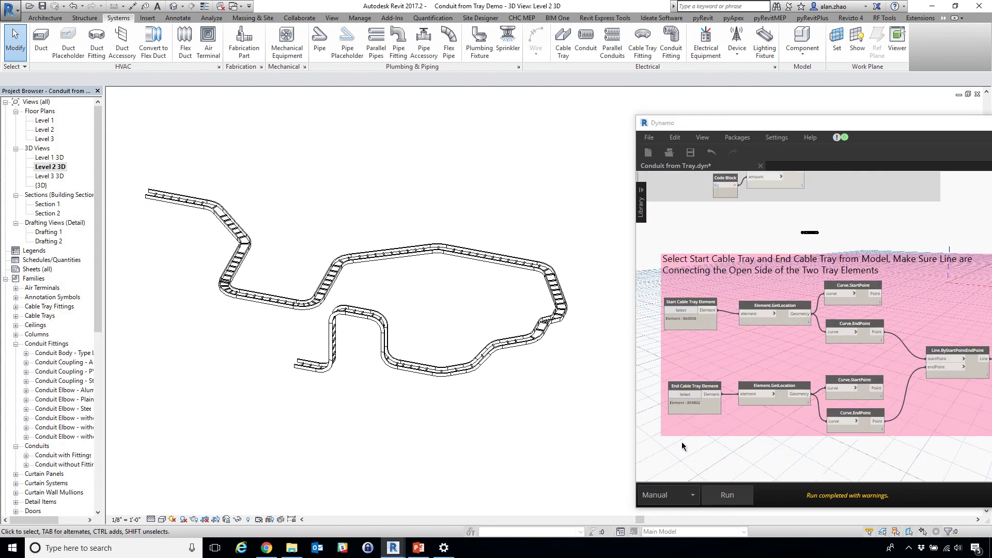
click(686, 396)
click(308, 366)
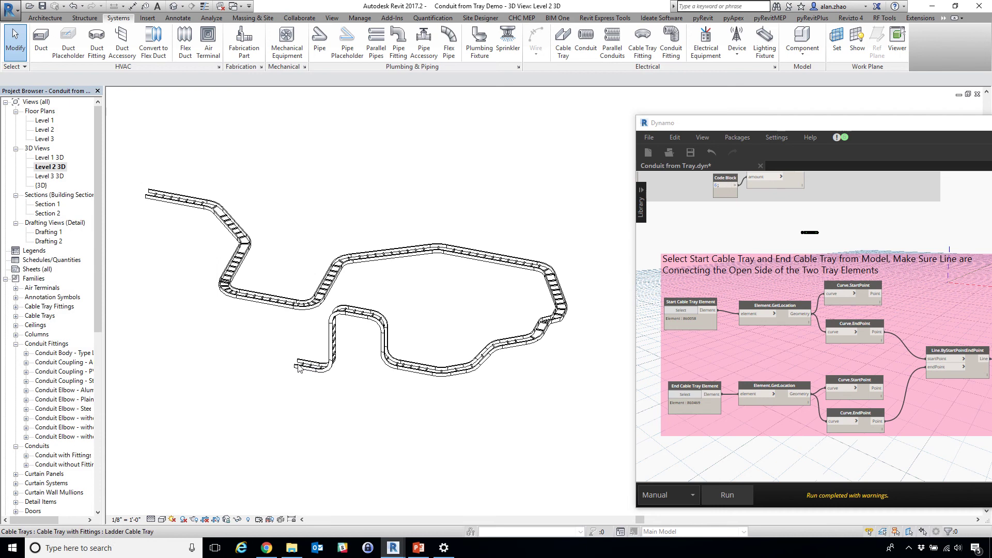
click(728, 494)
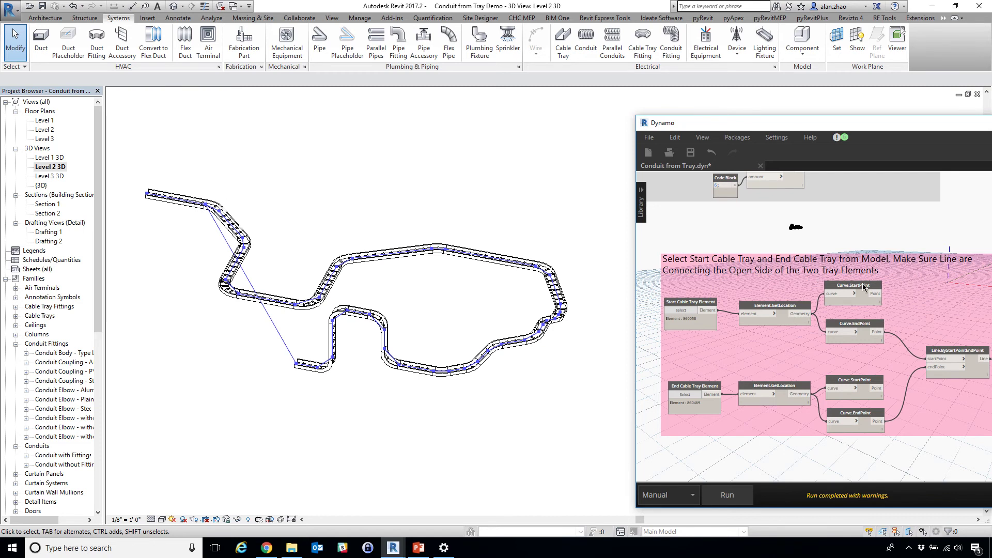
drag(875, 294, 930, 357)
click(740, 491)
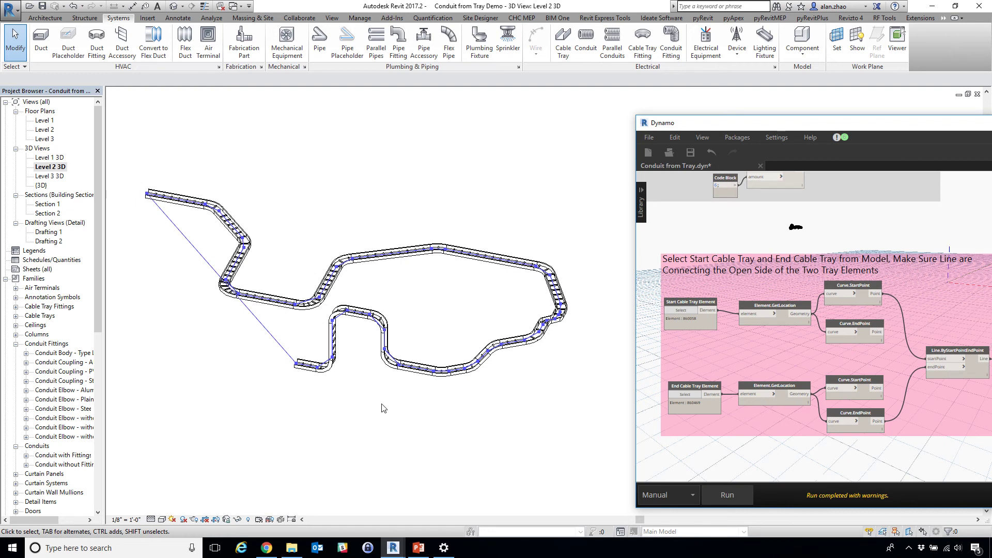
Step: Set the Levels node to Level 2 so the conduits are placed there
scroll(726, 414, down, 3)
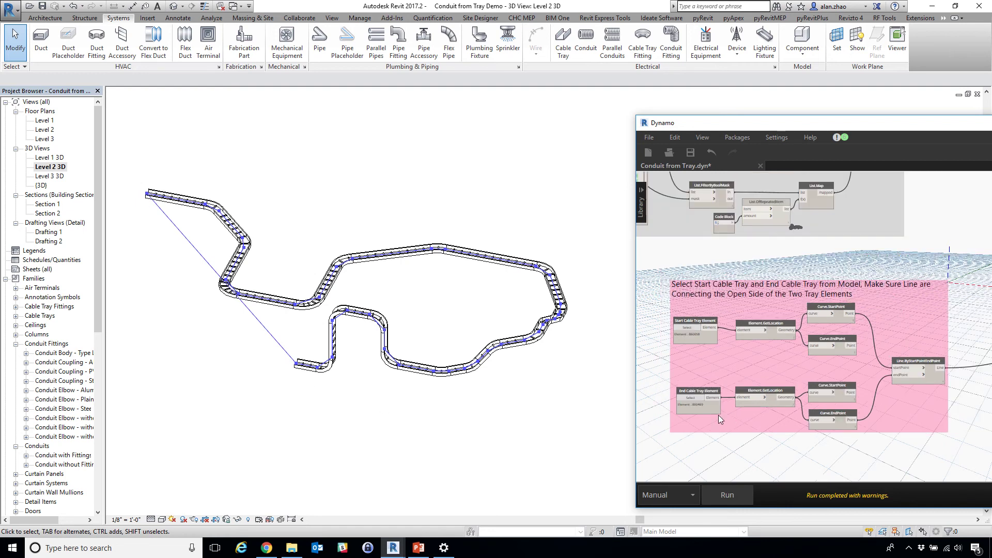
scroll(696, 423, down, 3)
scroll(696, 423, down, 5)
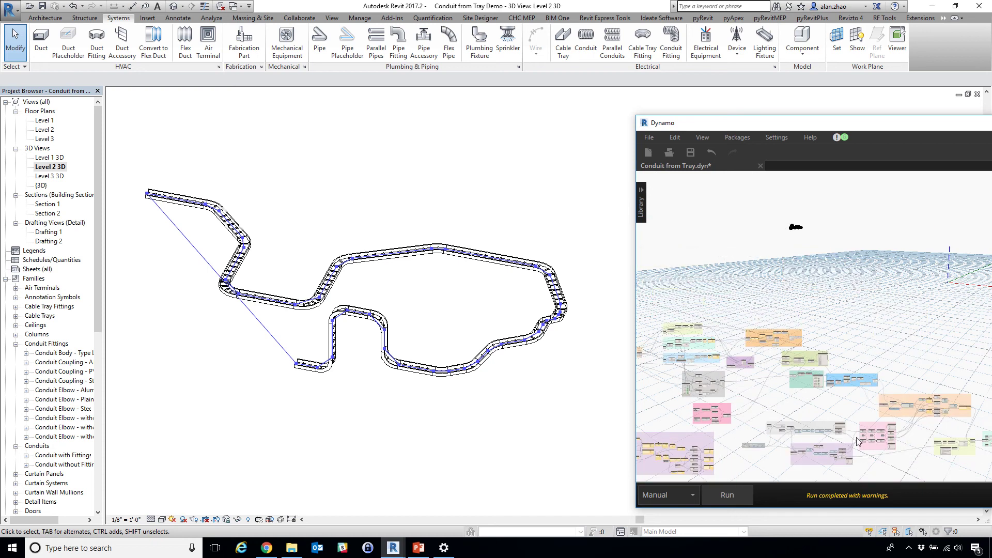
scroll(823, 436, up, 8)
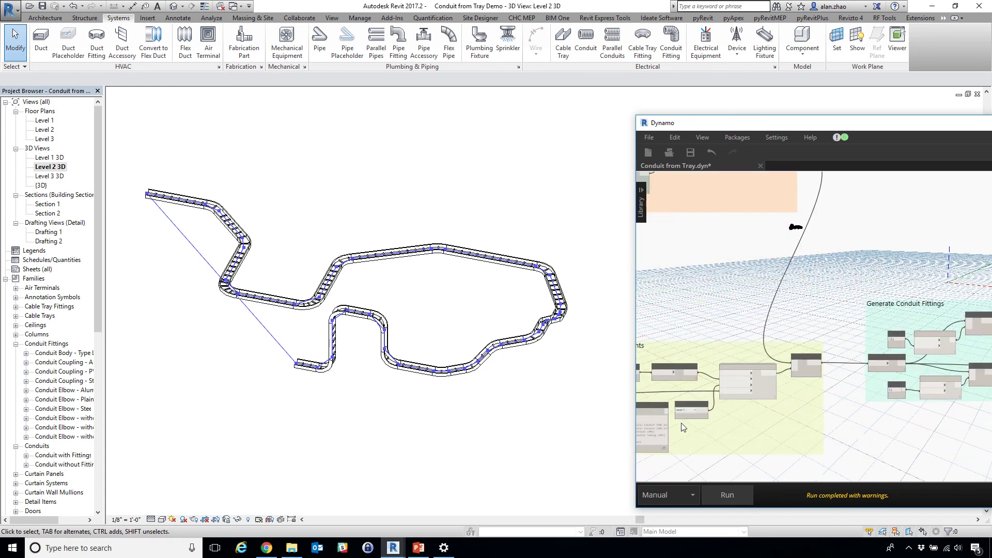
scroll(683, 427, up, 3)
click(693, 396)
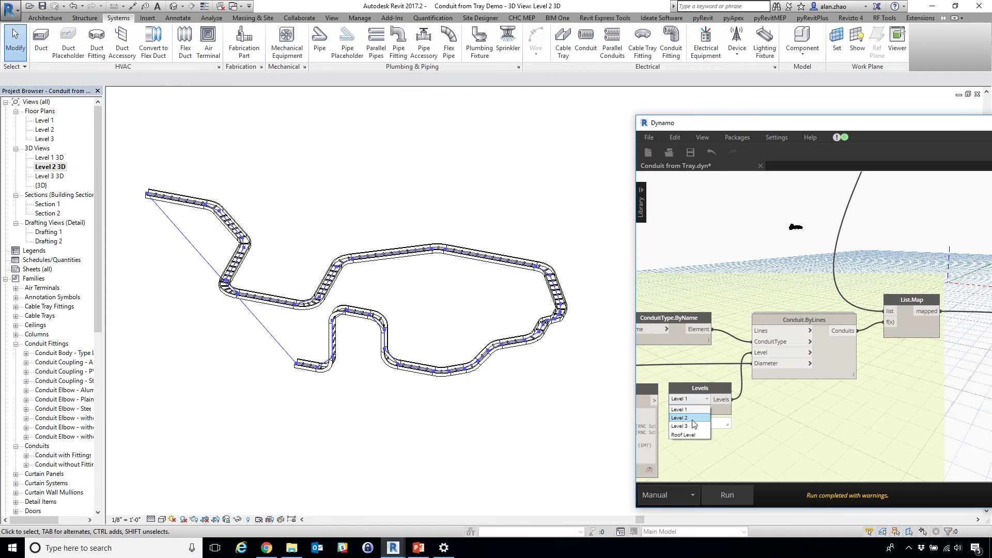
click(693, 418)
scroll(956, 419, down, 2)
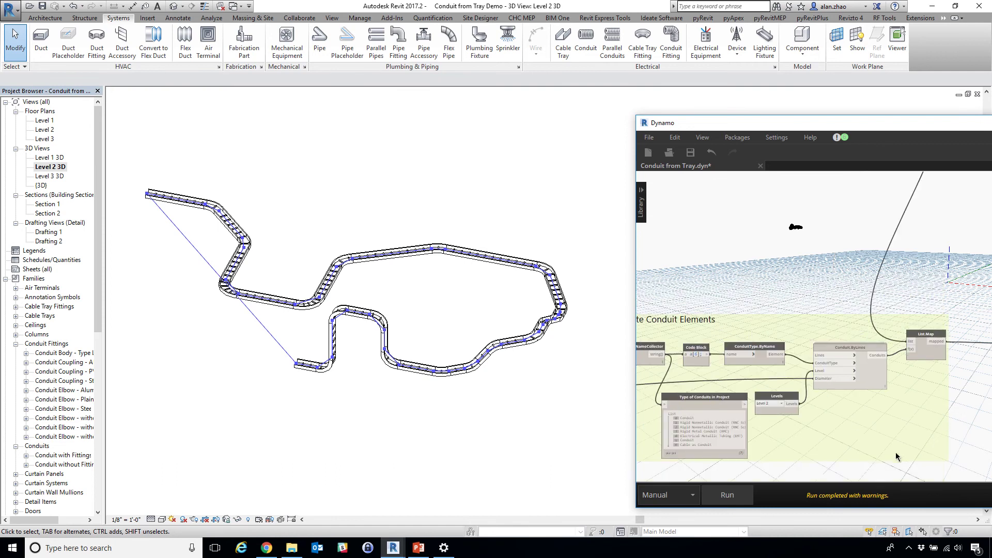
scroll(856, 469, down, 4)
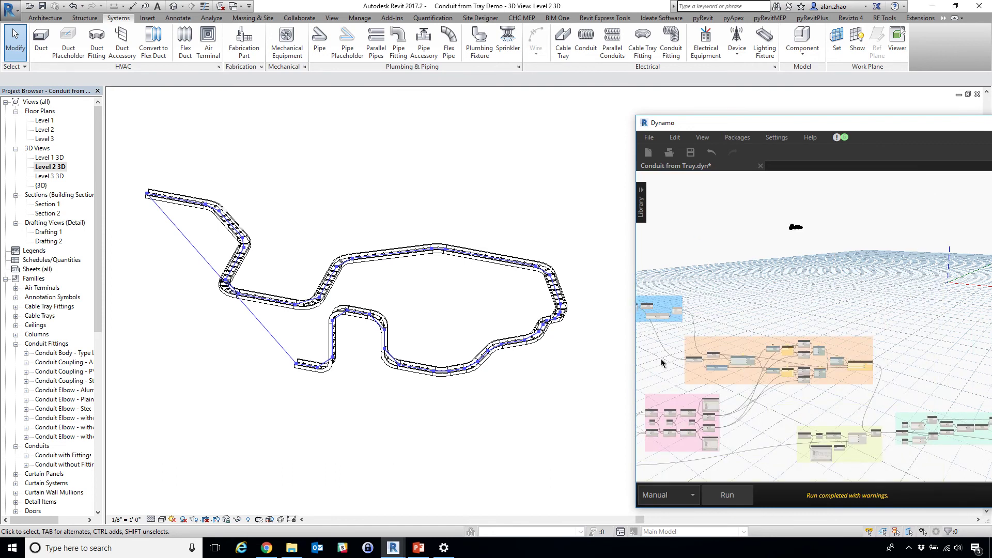
scroll(657, 308, up, 5)
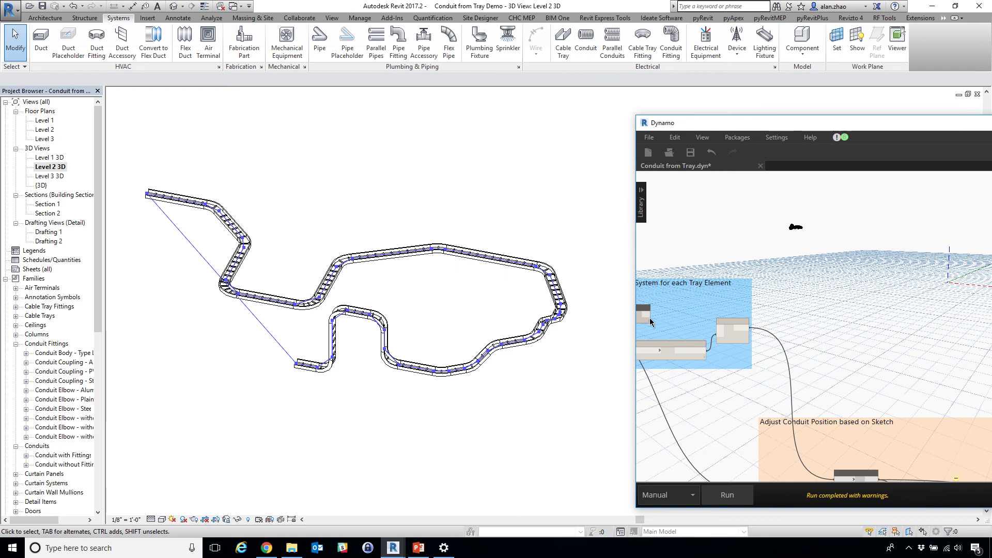
scroll(650, 319, up, 2)
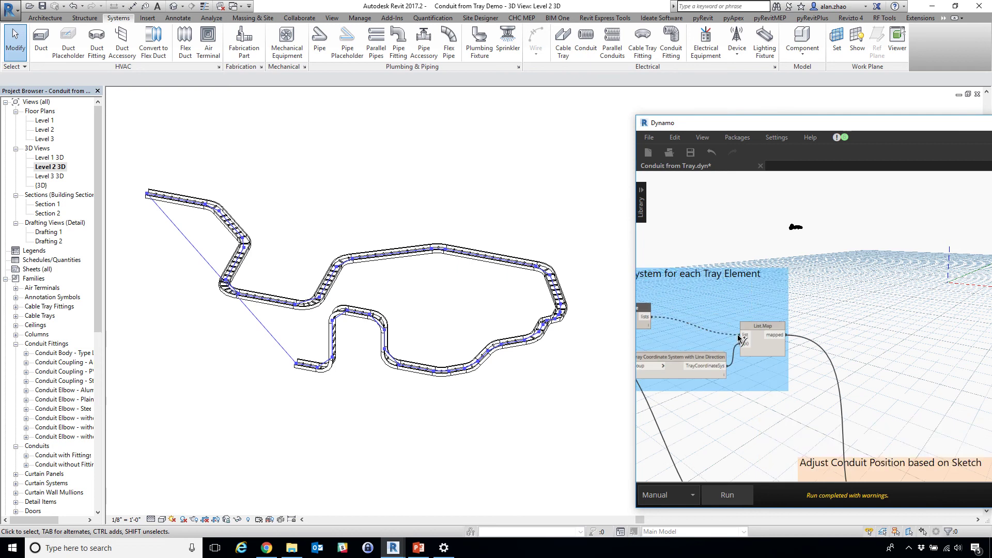
Step: Check the Drafting 1 sketch, then return to Level 2 3D and orbit the trays
double_click(57, 233)
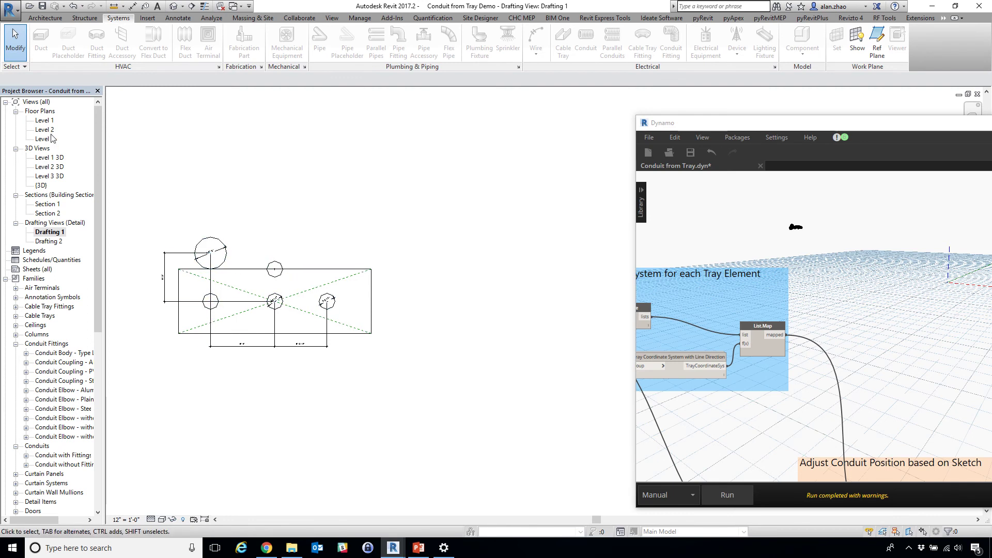
double_click(61, 166)
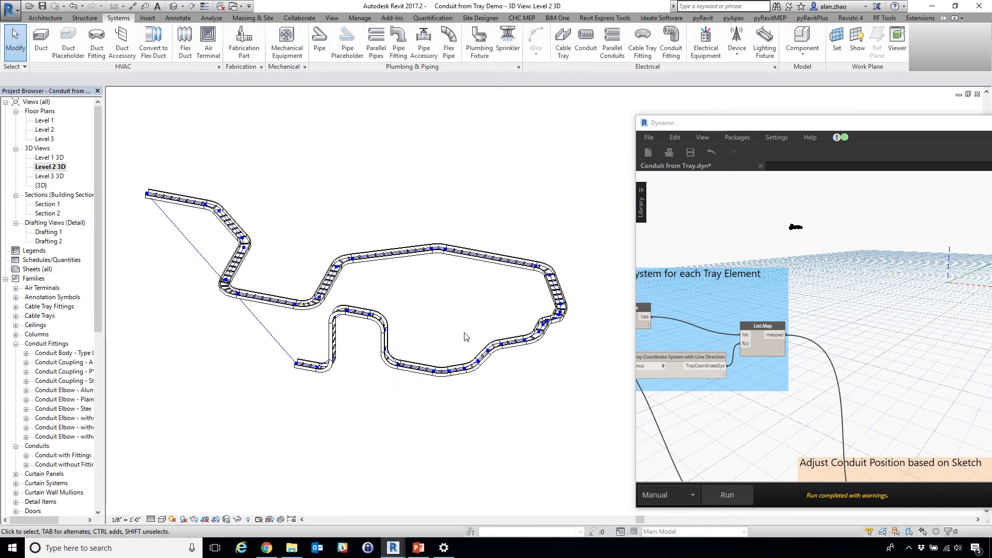
shift+middle_drag(288, 309, 380, 361)
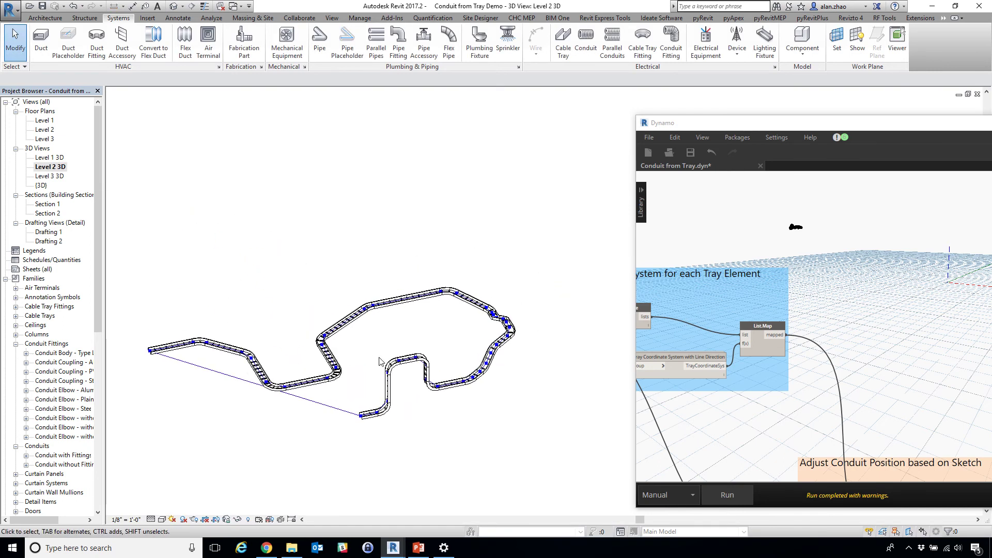
Step: Run the script to generate conduits, then Tab-select the whole connected tray chain
click(723, 494)
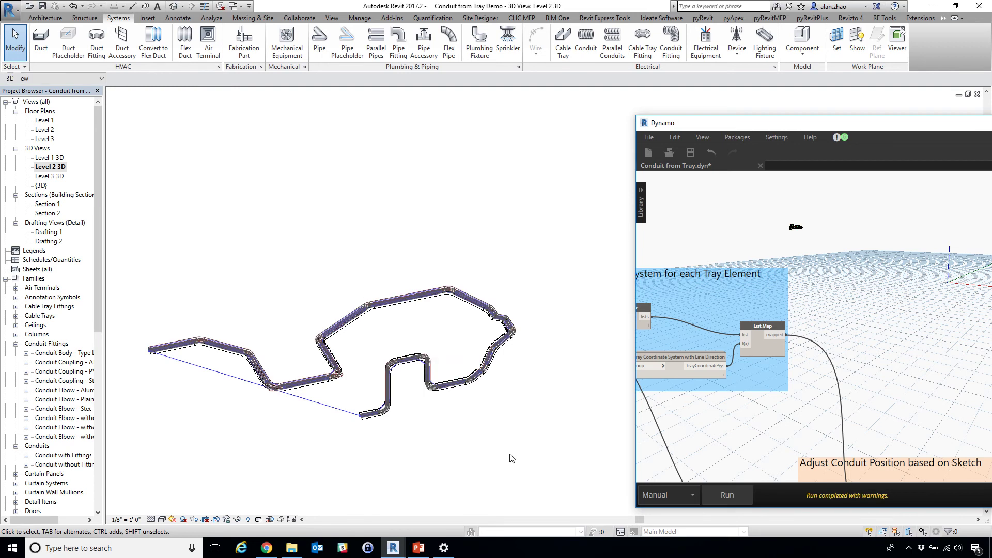
scroll(223, 381, up, 8)
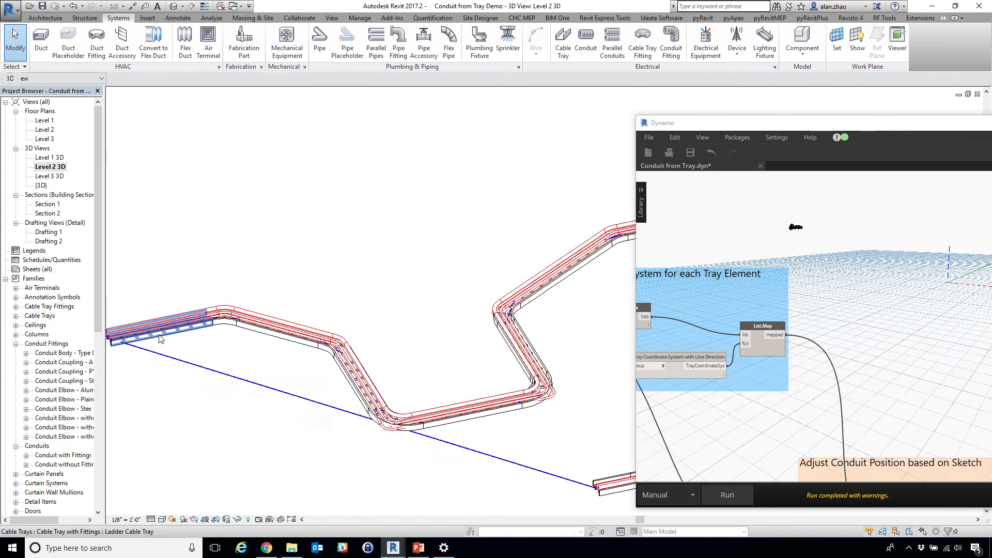
click(158, 337)
shift+middle_drag(290, 397, 434, 346)
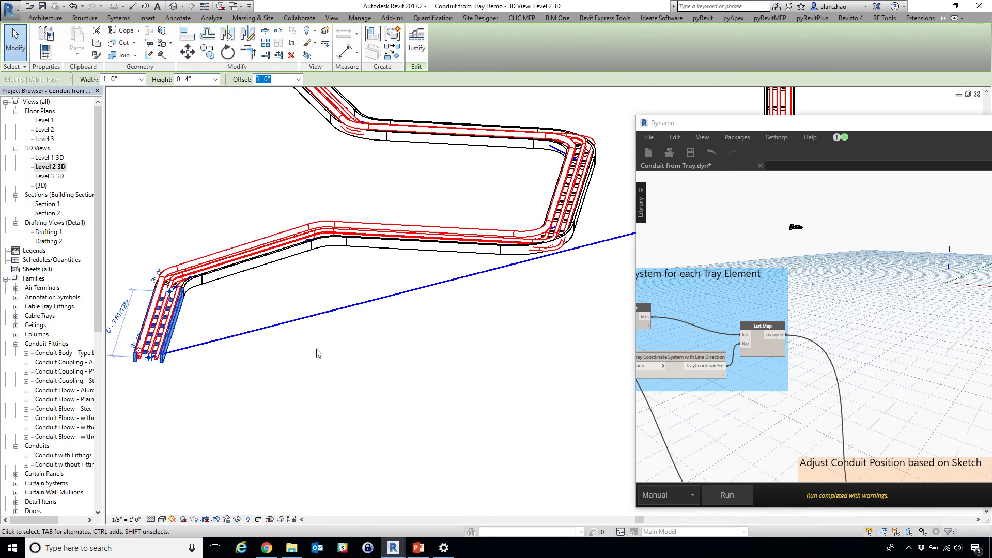
key(Escape)
key(Tab)
click(150, 309)
Step: Orbit the Level 2 3D view to inspect the tray loop and its lower end
scroll(310, 370, down, 3)
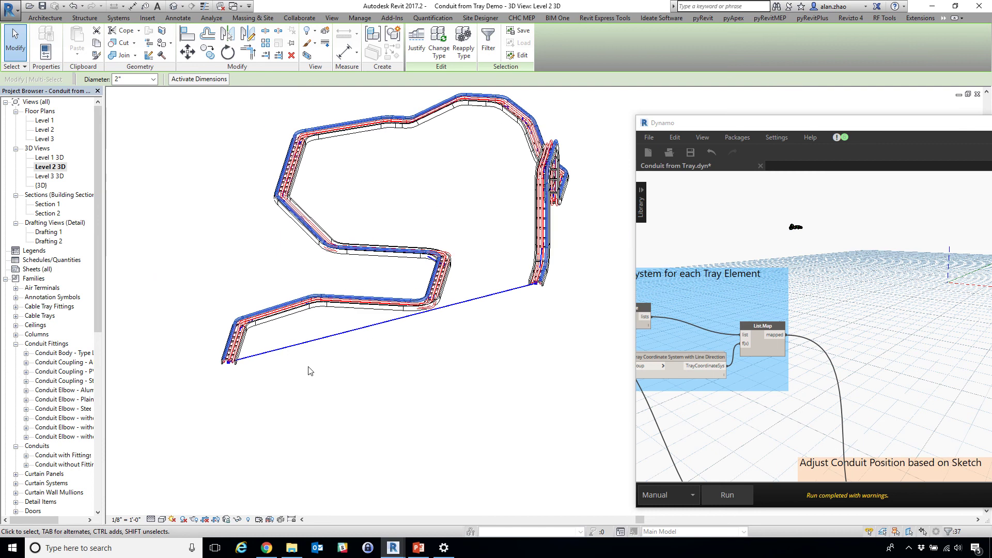
shift+middle_drag(582, 335, 349, 387)
scroll(372, 269, up, 2)
scroll(383, 289, down, 4)
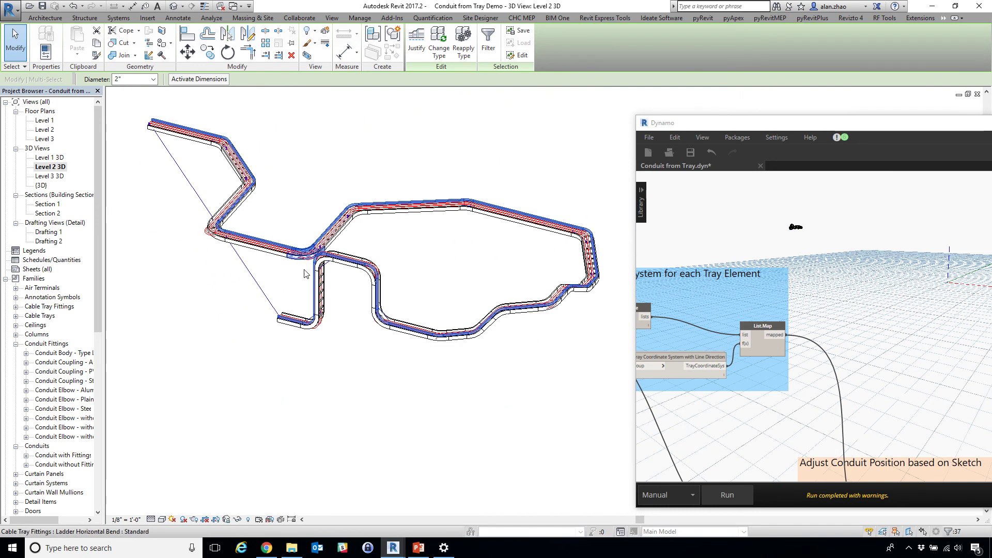
shift+middle_drag(496, 345, 279, 356)
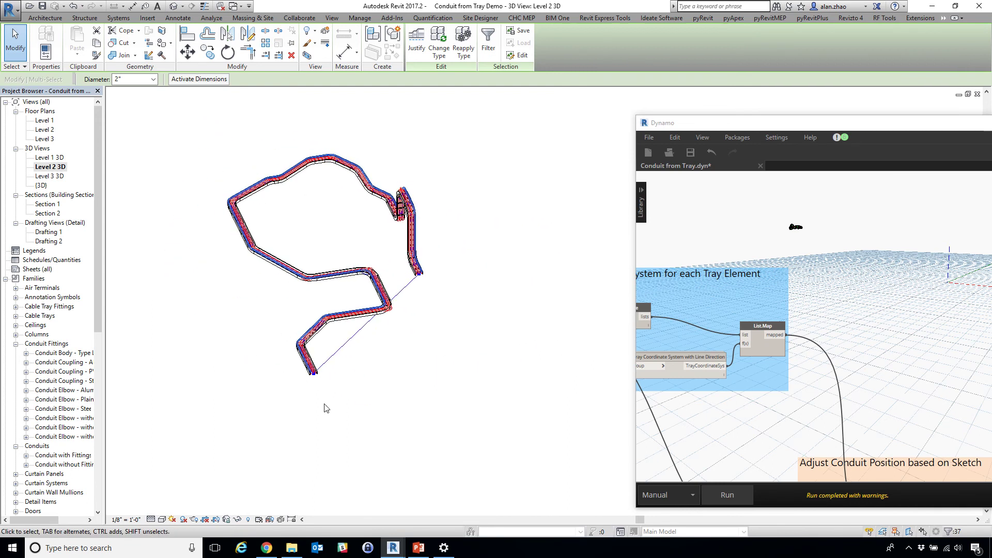
scroll(315, 373, up, 6)
click(413, 402)
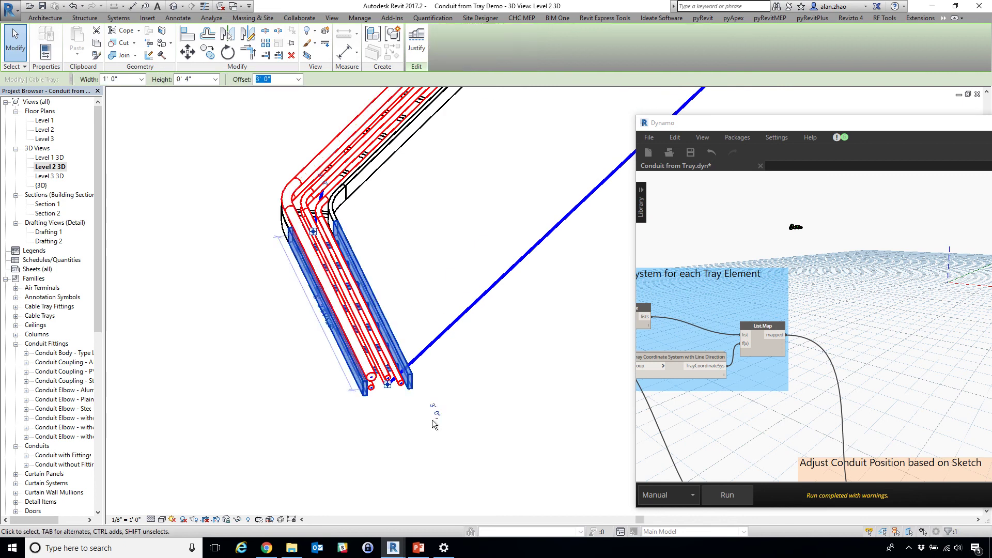
shift+middle_drag(434, 424, 362, 267)
key(Escape)
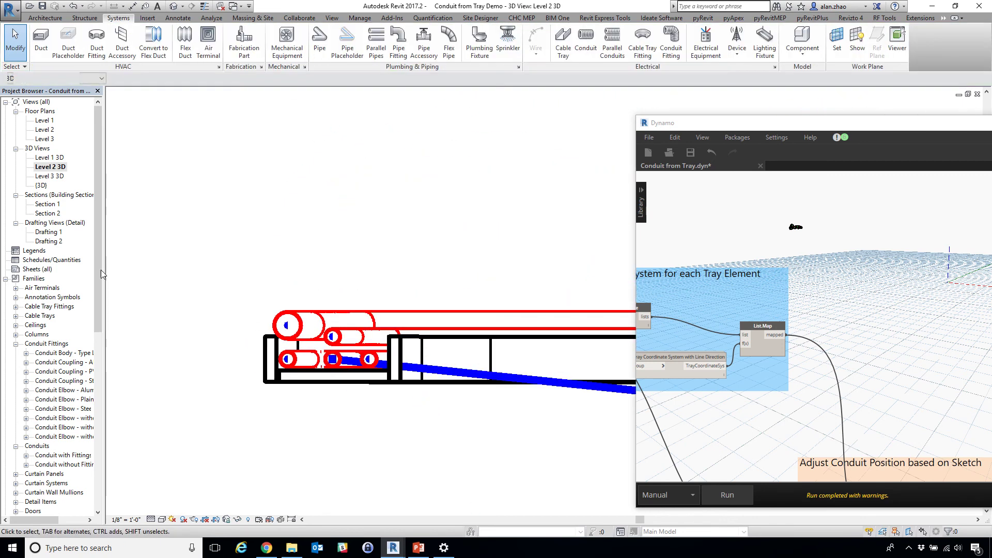
Step: Compare against the Drafting 1 sketch, then disconnect the tray lists from List.Map
double_click(57, 233)
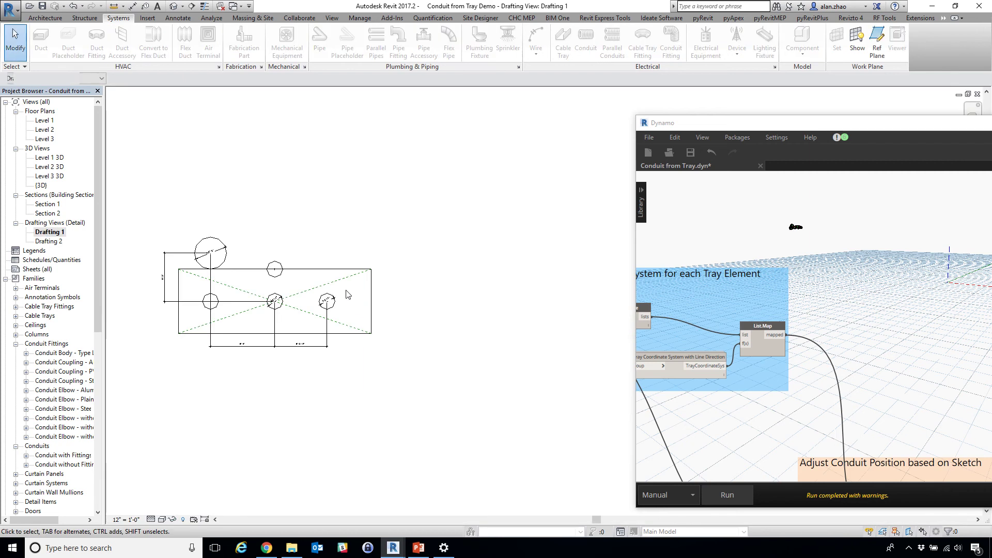
click(959, 94)
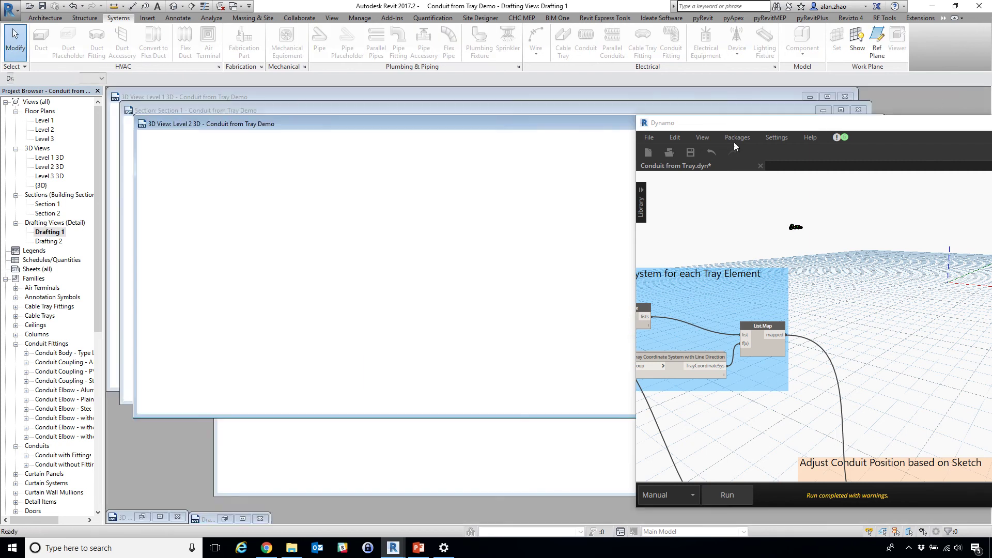
double_click(389, 132)
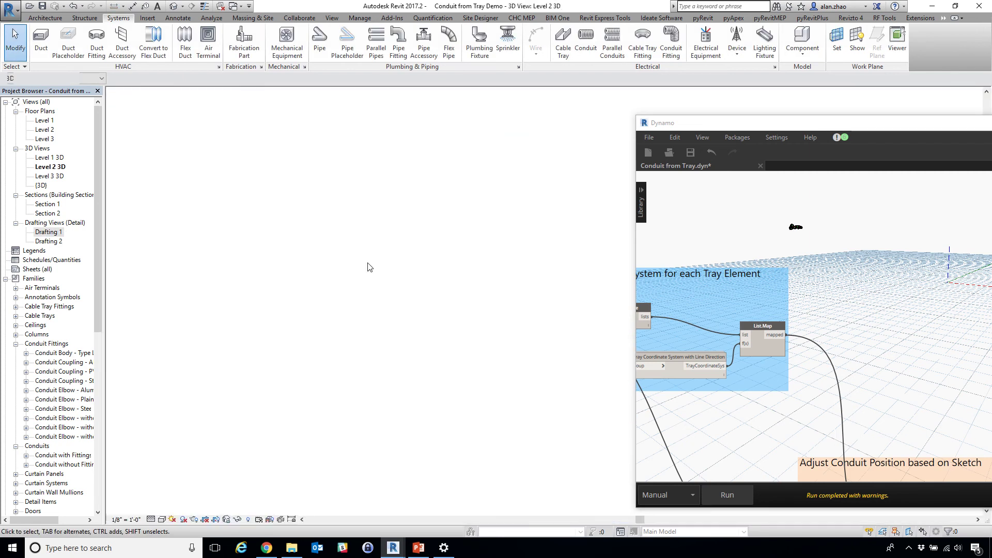
mouse_move(414, 266)
shift+middle_down()
mouse_move(428, 305)
mouse_move(485, 330)
shift+middle_up()
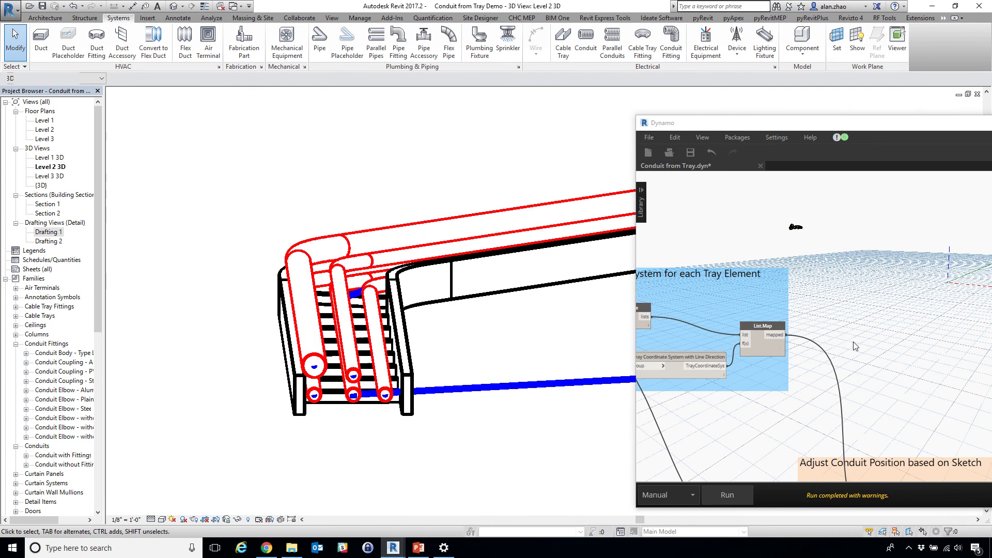
drag(748, 337, 728, 292)
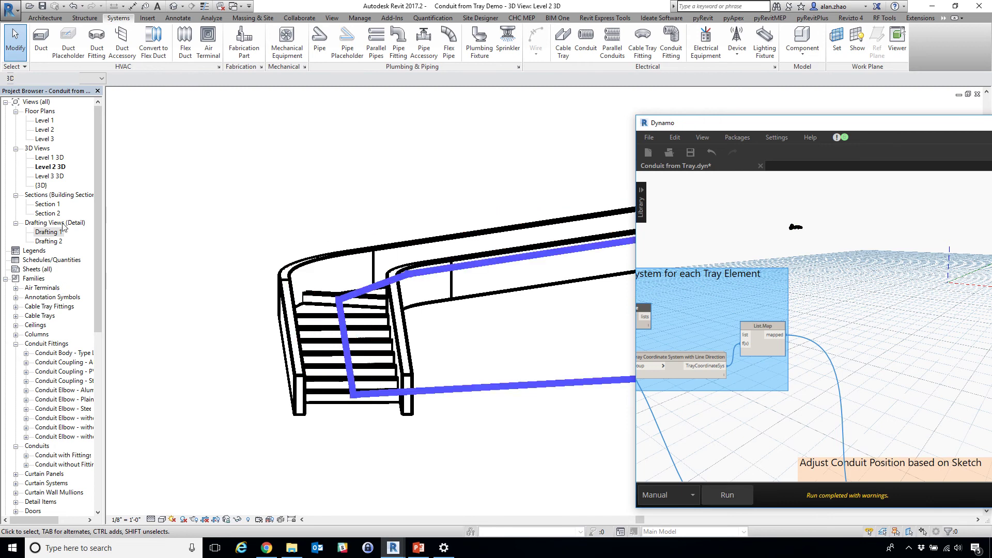
click(52, 140)
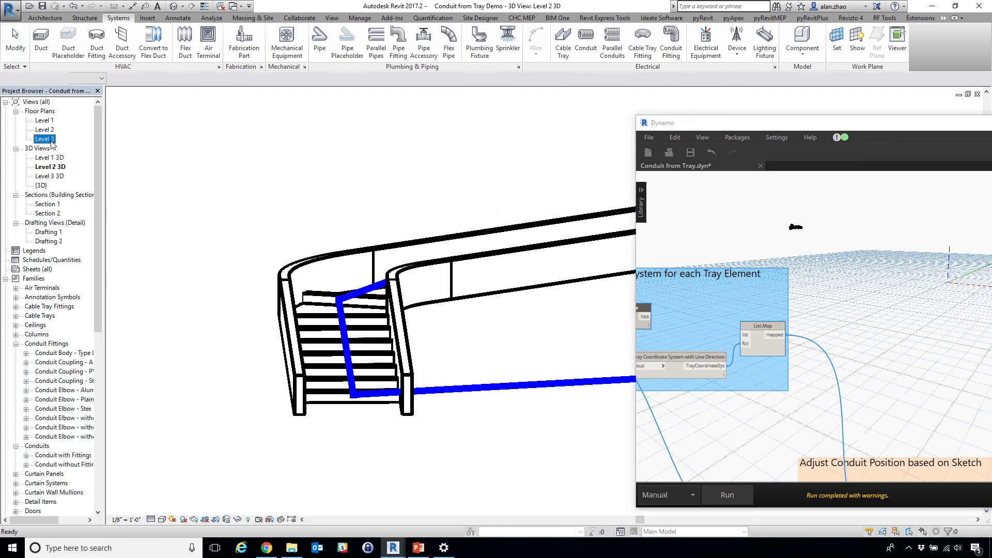
Step: Open the Level 3 plan and preview the Section 2 tray cross-section
double_click(51, 140)
scroll(287, 346, down, 2)
scroll(279, 342, up, 2)
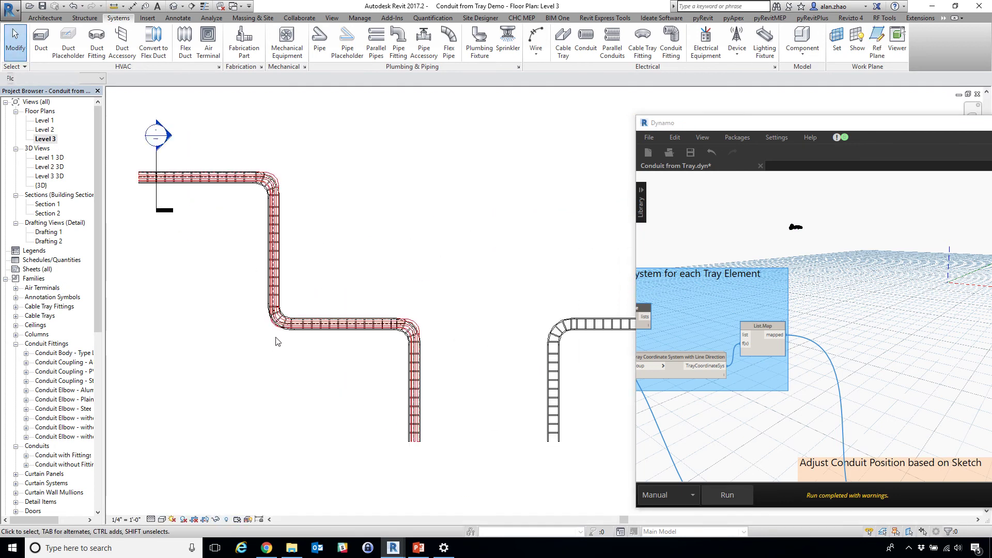
scroll(222, 310, up, 3)
scroll(245, 305, down, 2)
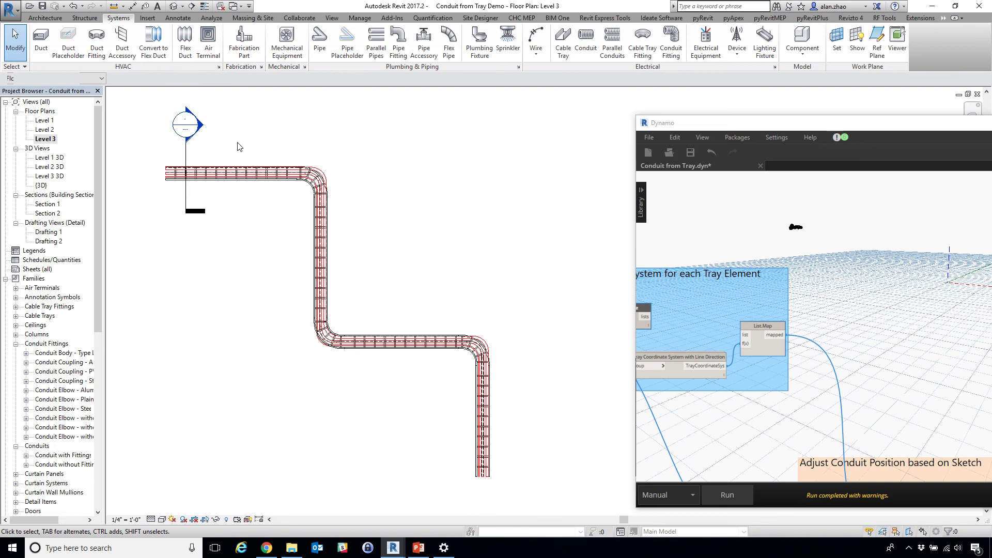
double_click(203, 129)
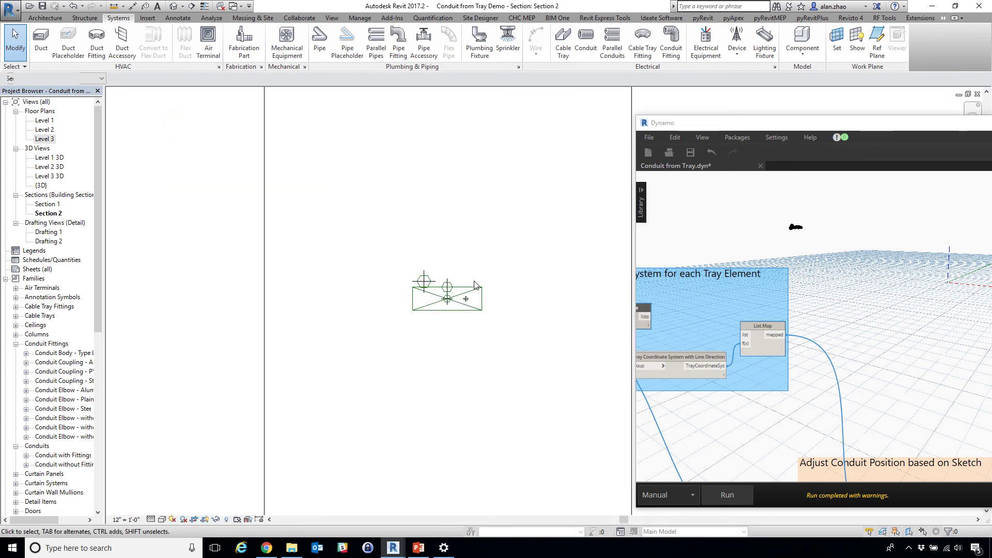
scroll(465, 295, up, 4)
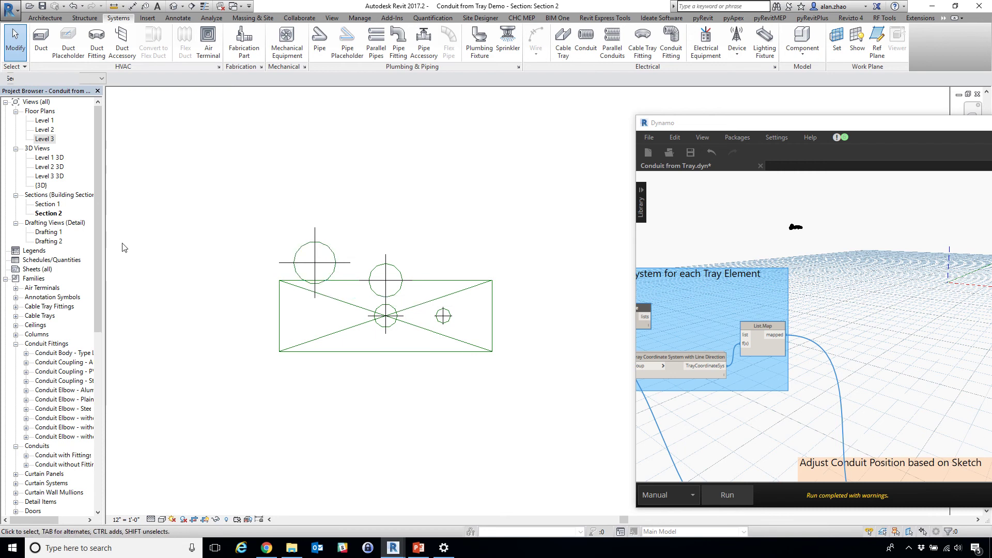
Step: On Level 3, shift the vertical tray segment right and the lower horizontal segment down
double_click(47, 139)
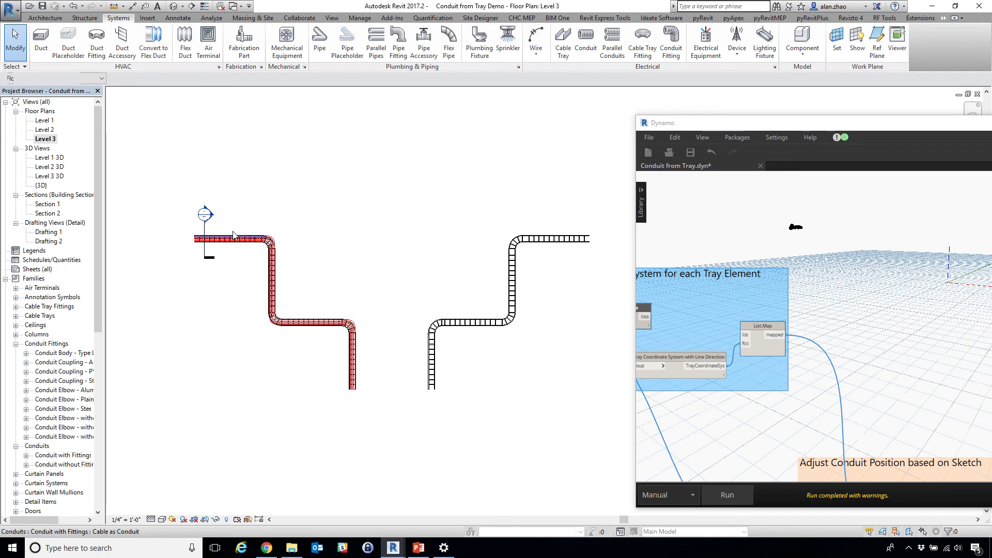
scroll(425, 281, down, 3)
scroll(511, 324, up, 5)
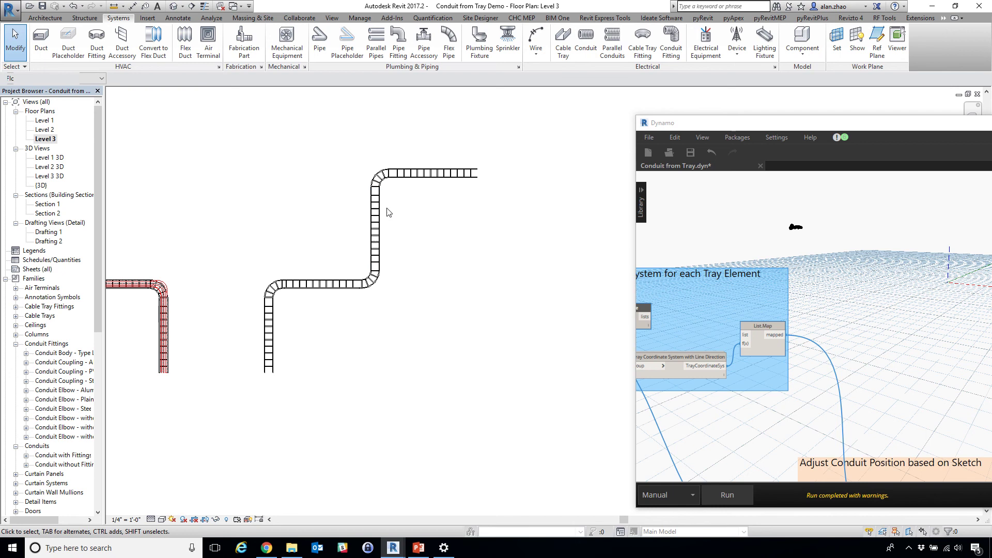
click(376, 222)
drag(377, 227, 437, 235)
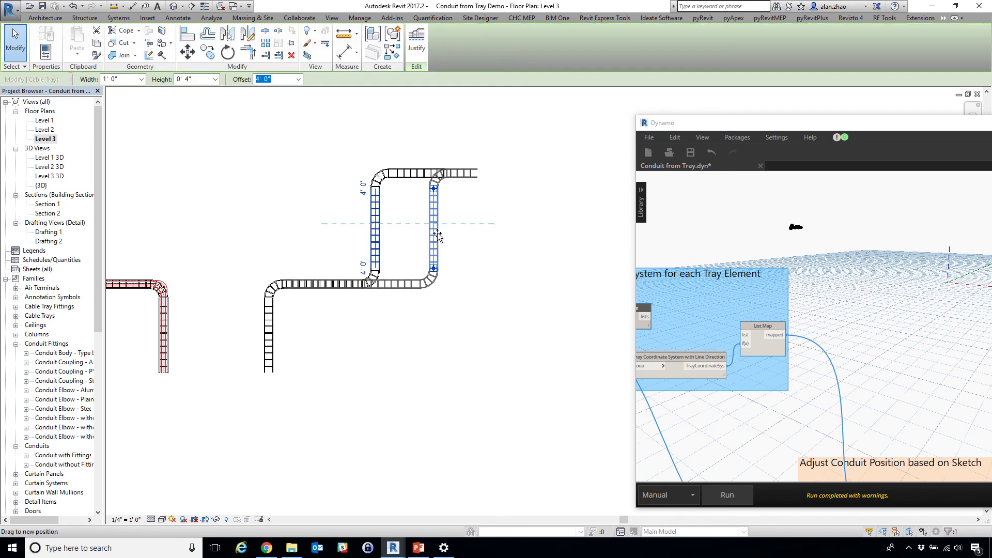
click(342, 284)
drag(342, 284, 342, 318)
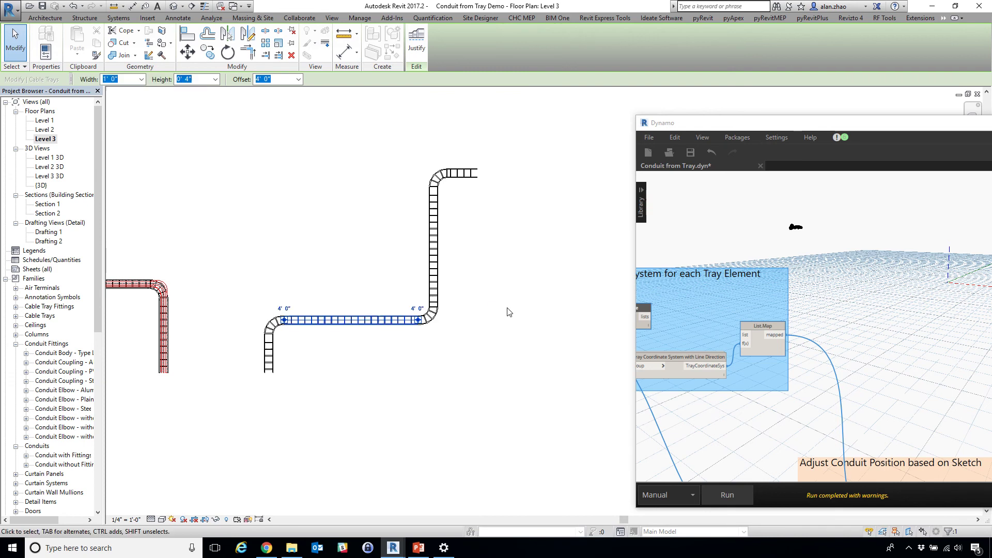
Step: Check the adjusted tray run and open Section 2
scroll(507, 307, down, 3)
scroll(253, 303, up, 4)
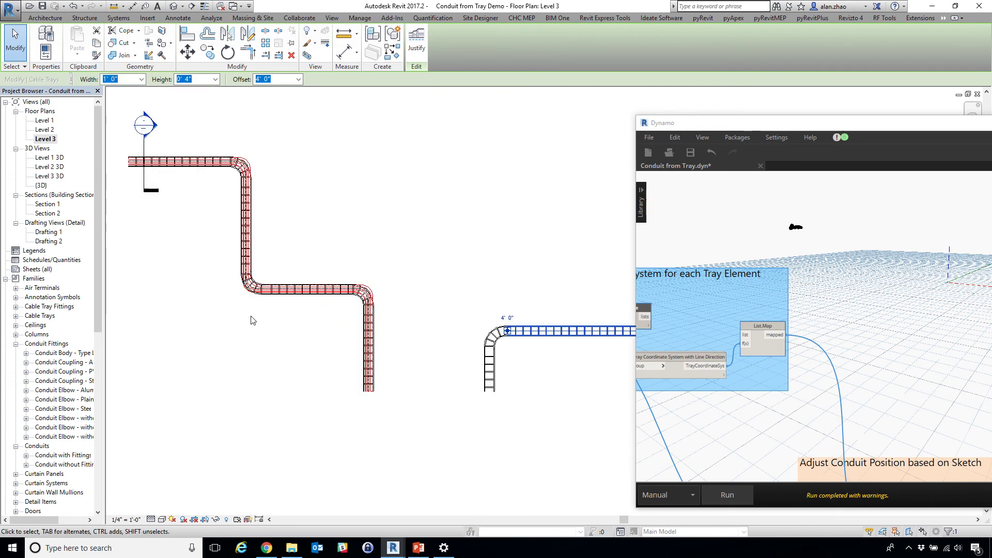
scroll(405, 355, up, 5)
scroll(414, 413, down, 4)
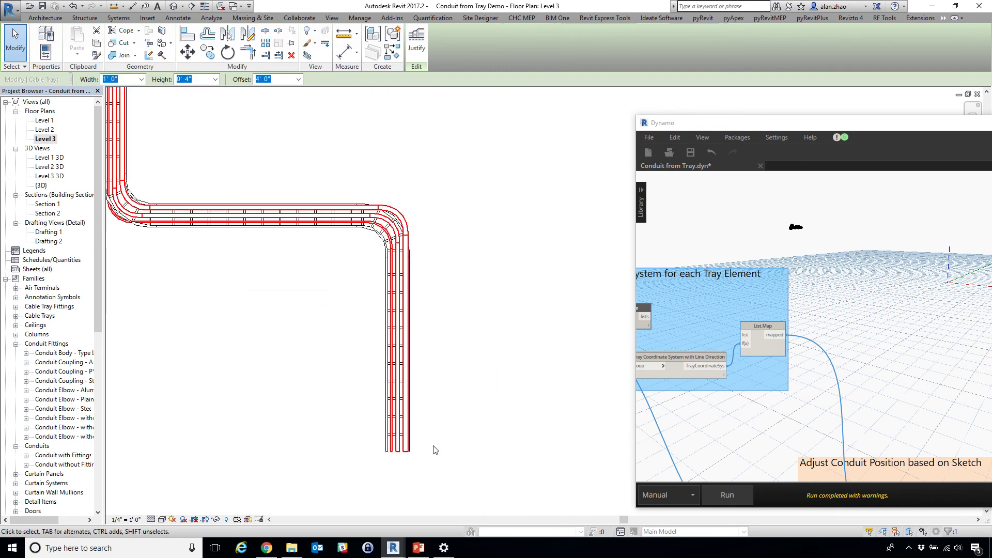
scroll(388, 429, down, 3)
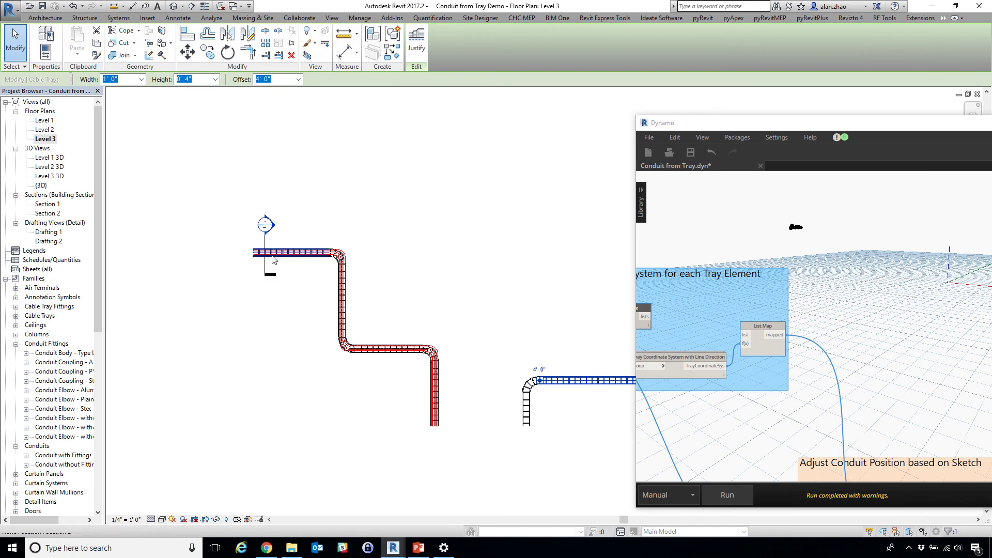
scroll(282, 264, up, 4)
scroll(282, 264, up, 1)
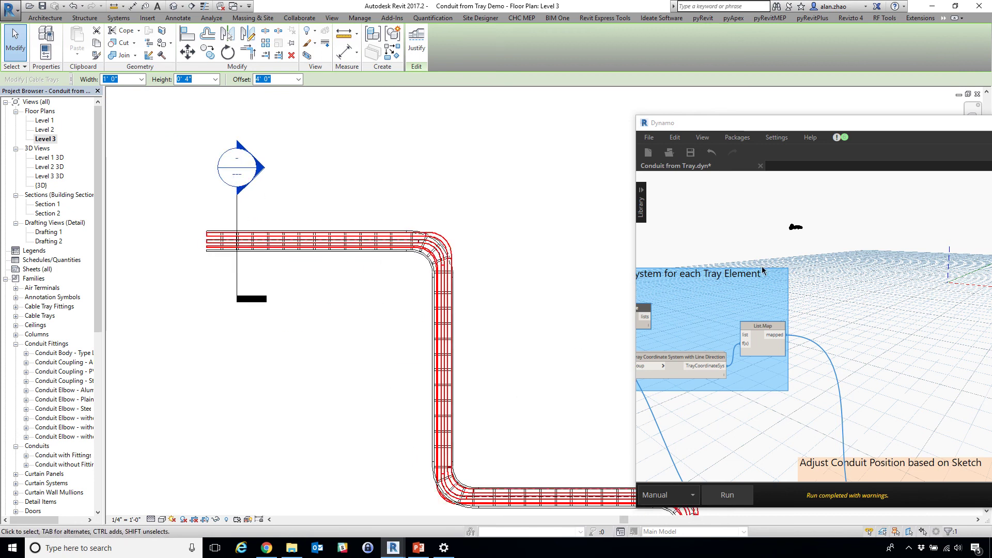
scroll(789, 277, down, 3)
scroll(790, 277, down, 5)
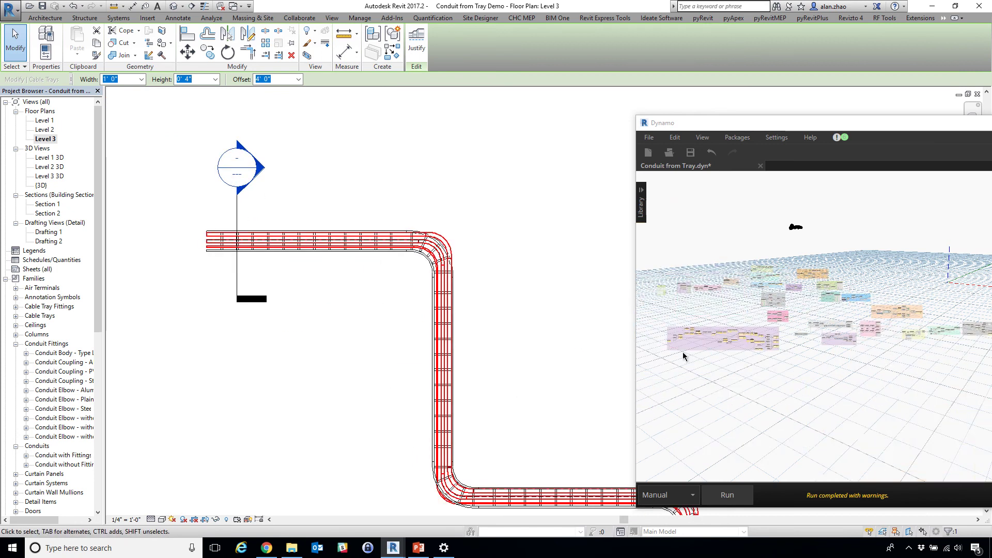
scroll(683, 356, up, 6)
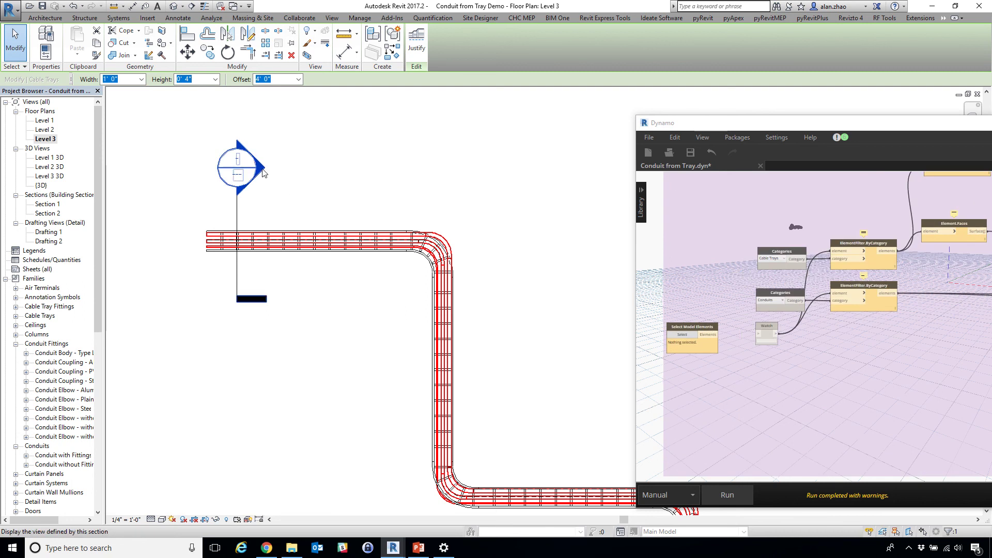
double_click(263, 172)
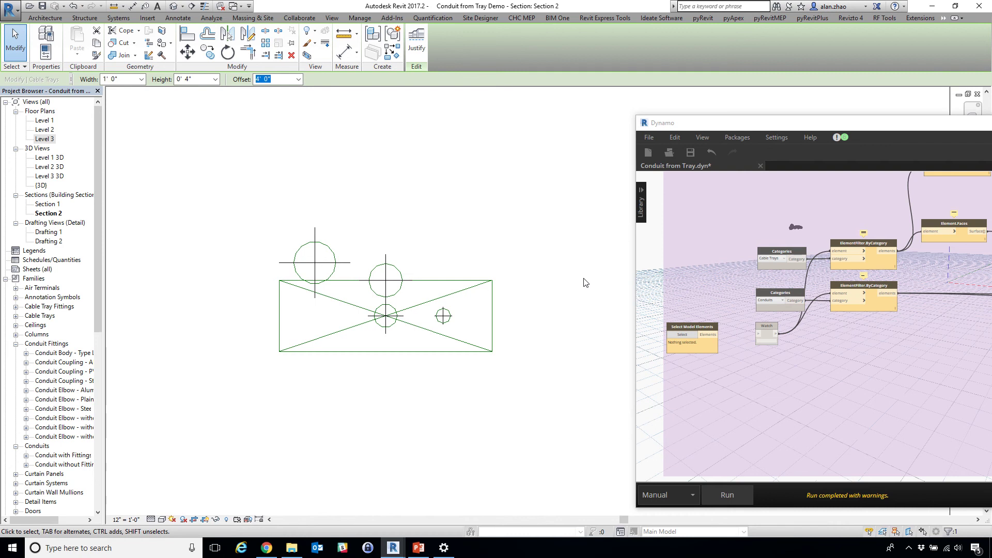
Step: Open Drafting 2, zoom it out, and move the Dynamo window aside
double_click(48, 241)
click(297, 244)
right_click(297, 243)
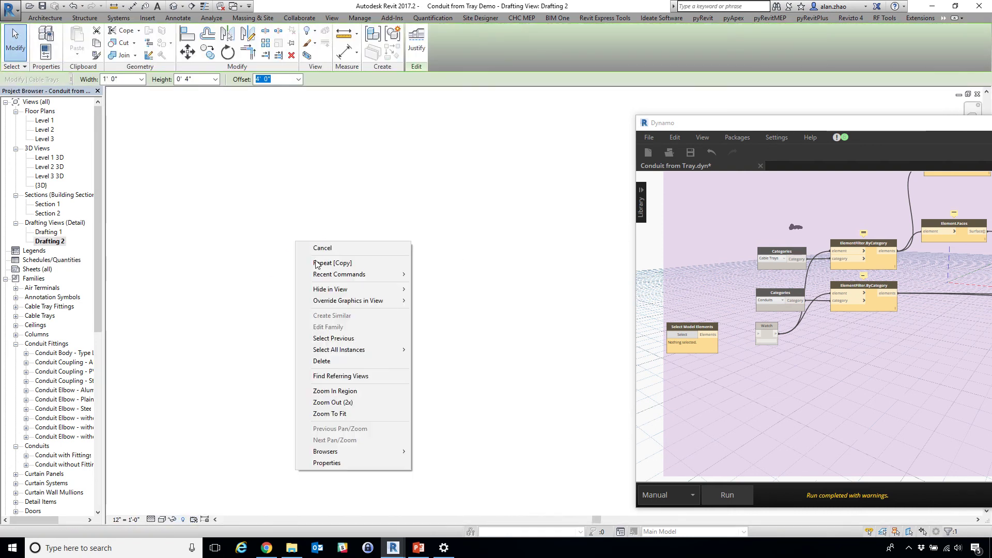
click(350, 402)
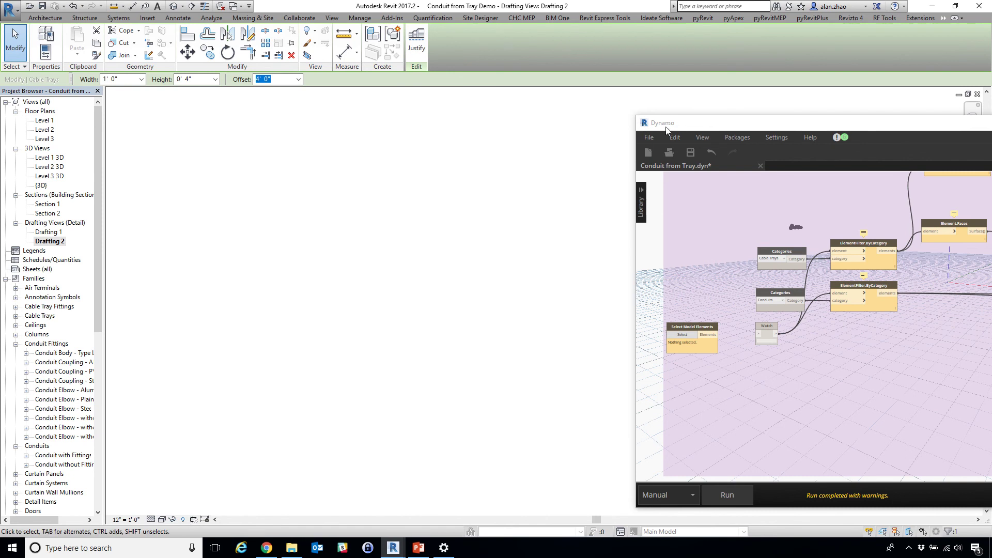
drag(666, 130, 883, 474)
click(145, 232)
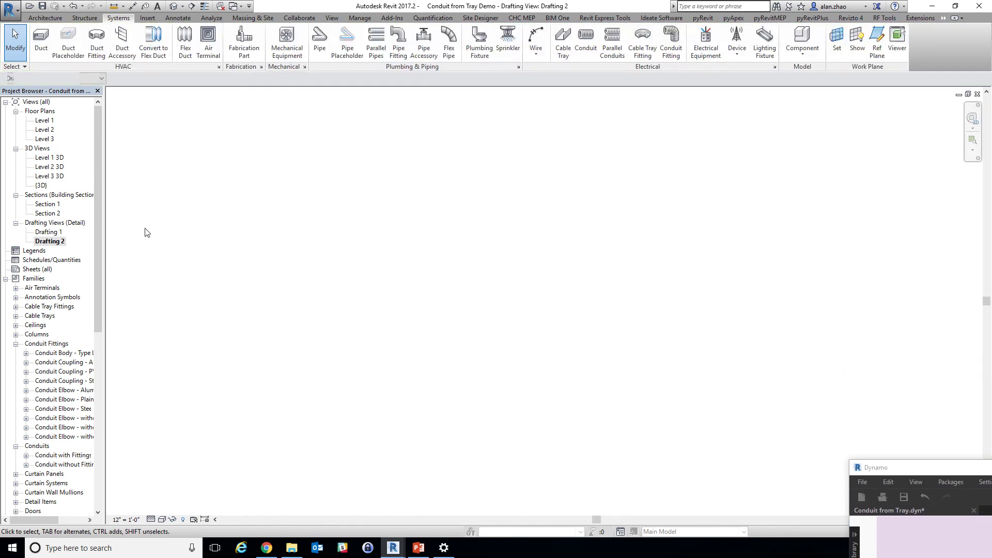
Step: Reopen Section 2 and window-select the tray and conduit sketch elements
double_click(49, 214)
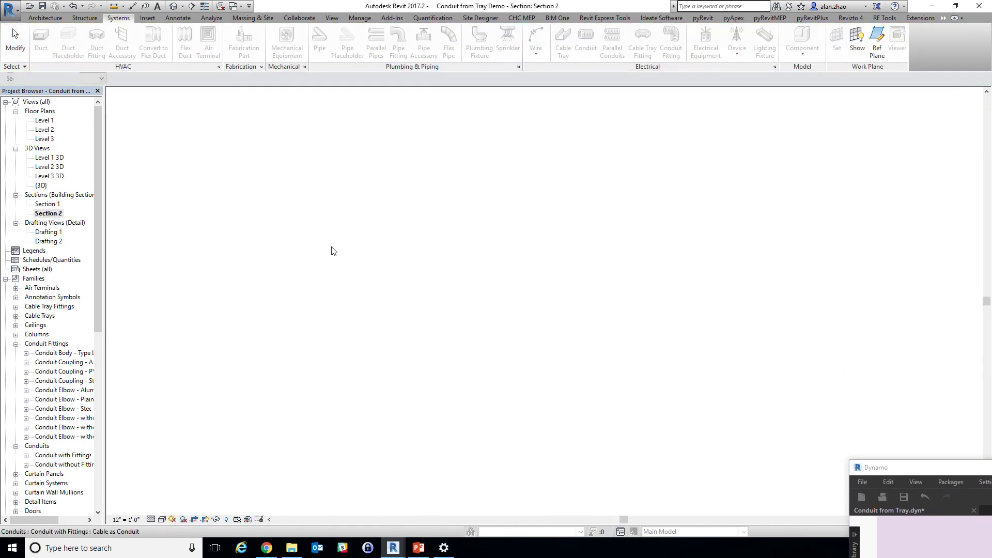
drag(516, 412, 672, 467)
drag(924, 469, 743, 165)
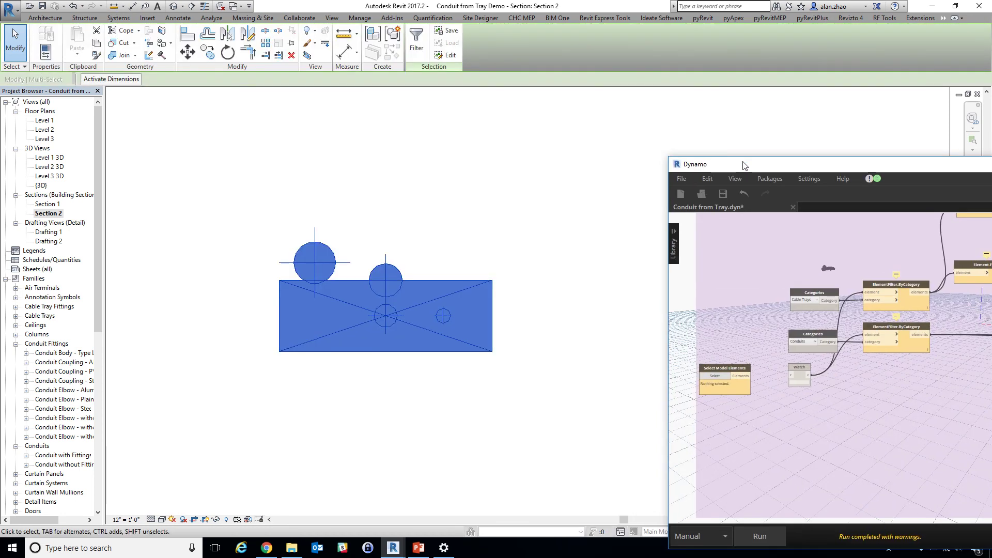
click(584, 198)
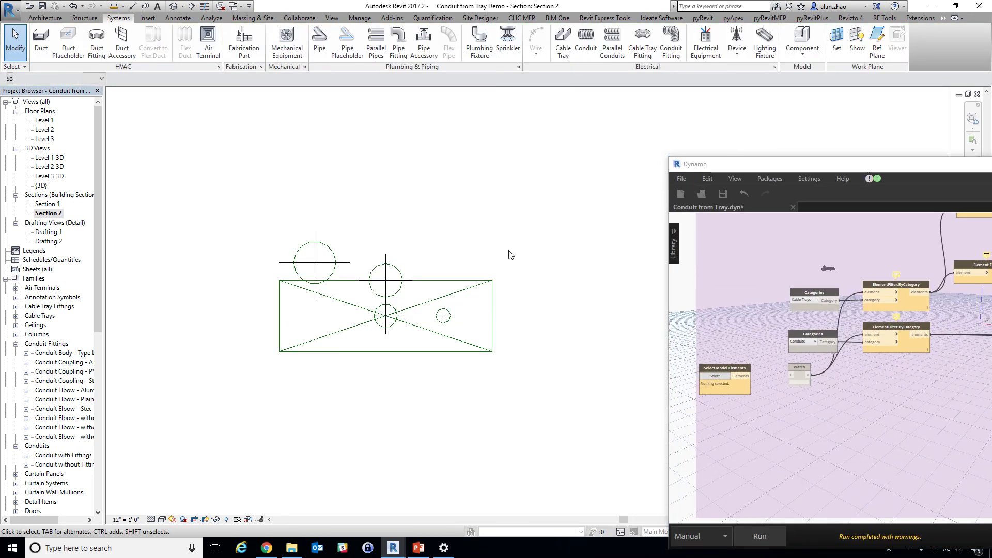
drag(211, 170, 539, 404)
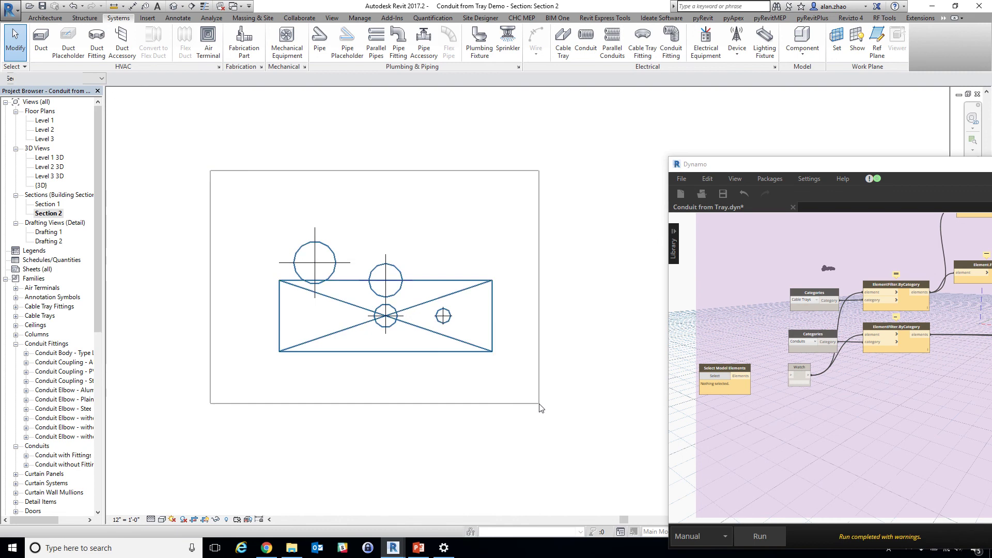
drag(539, 403, 539, 404)
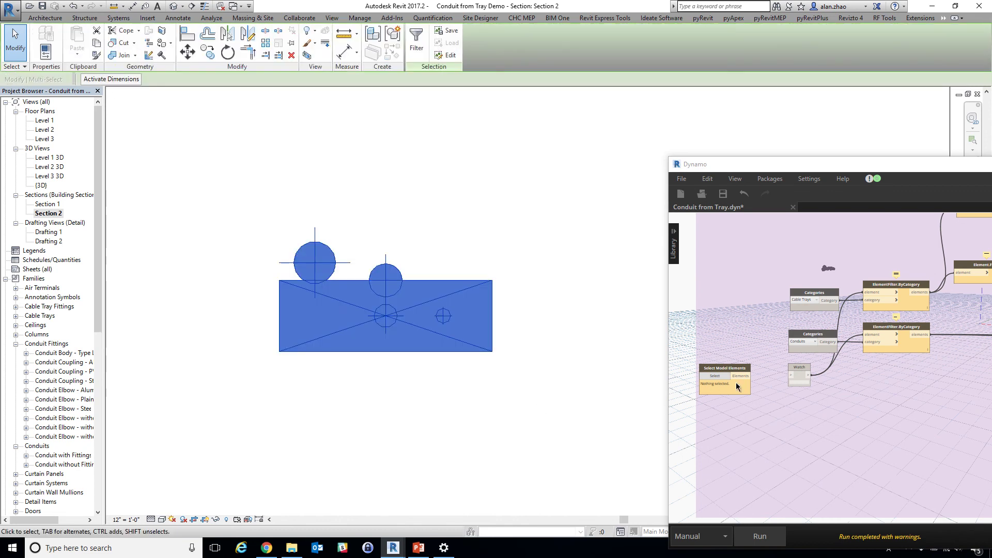
Step: Pick the sketch into Select Model Elements, wire it to Watch, and restore the views
click(716, 376)
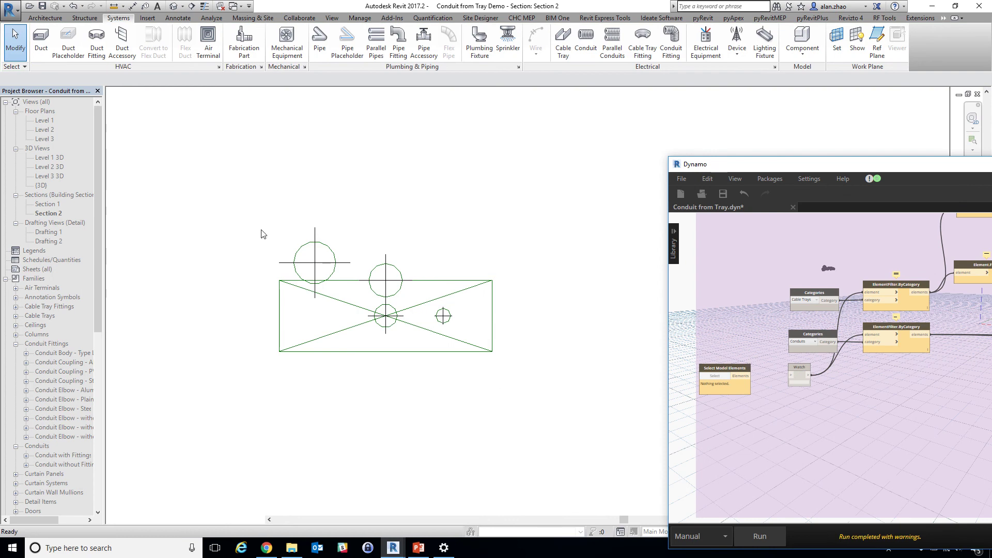
drag(210, 172, 587, 420)
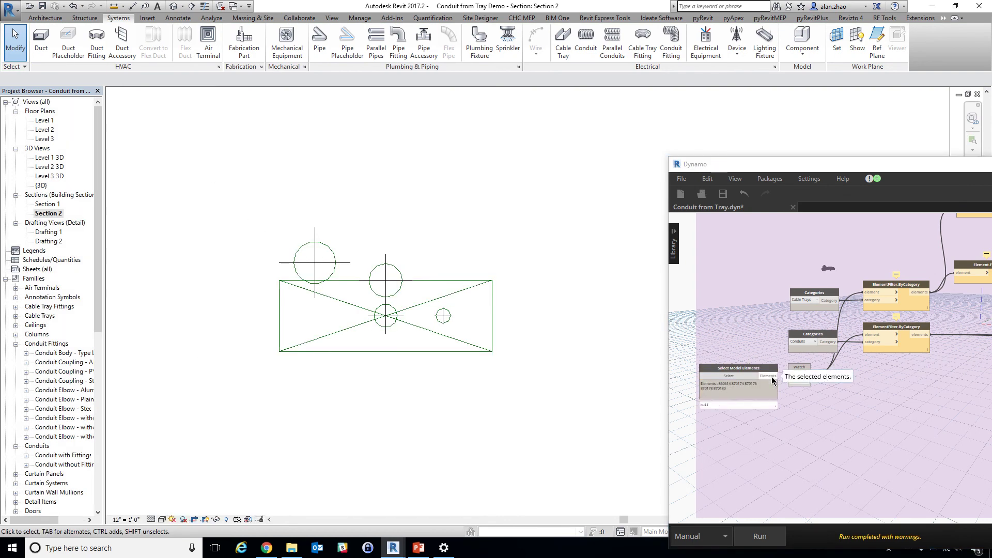
drag(779, 377, 791, 376)
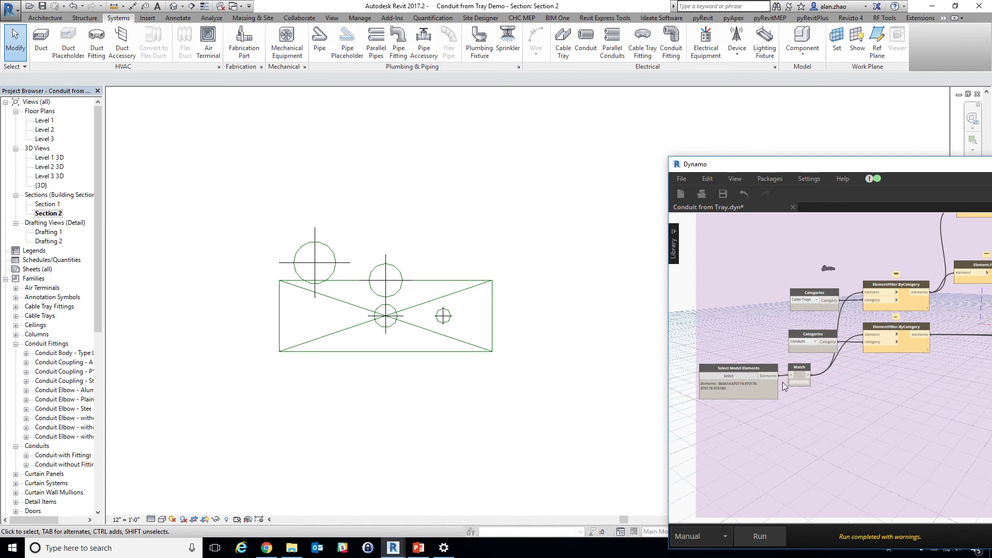
click(966, 96)
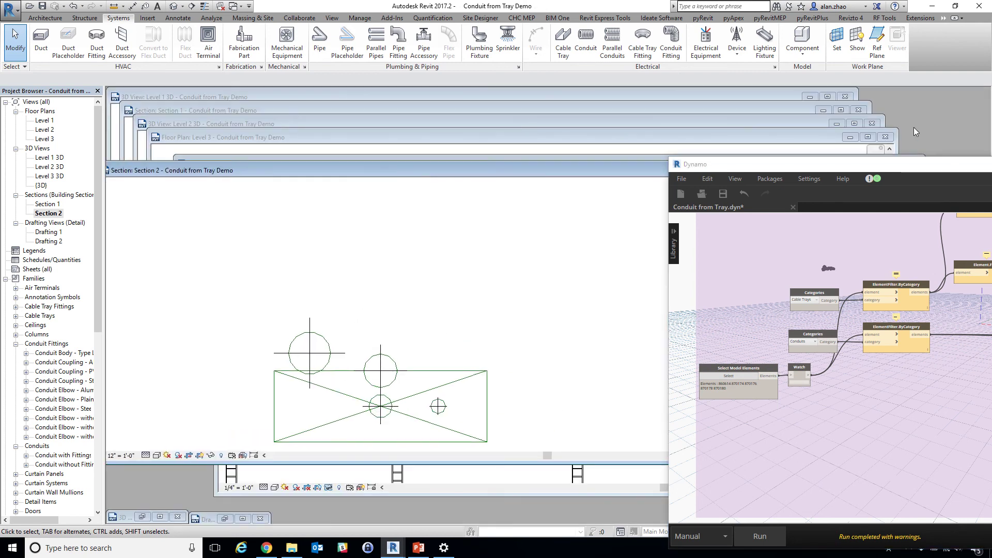
Step: Close the extra background views and reposition the Section 2 window
click(886, 137)
click(872, 123)
click(859, 110)
click(845, 96)
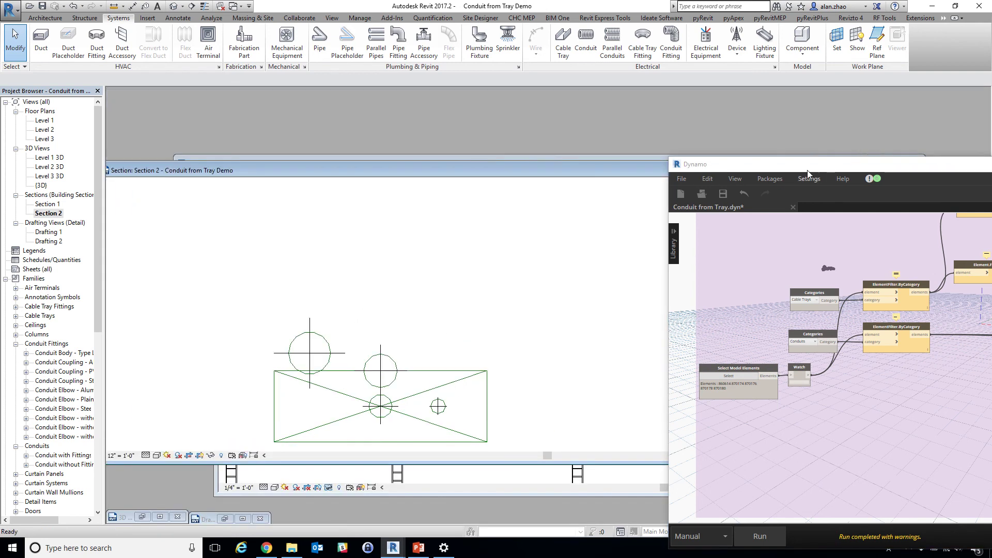
drag(809, 173, 883, 325)
click(923, 160)
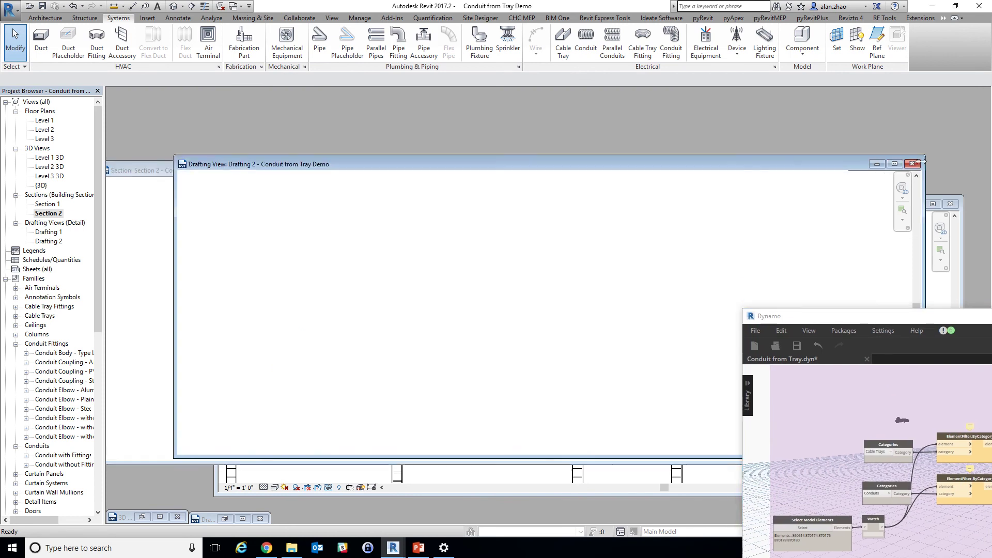
click(951, 205)
drag(625, 172, 548, 141)
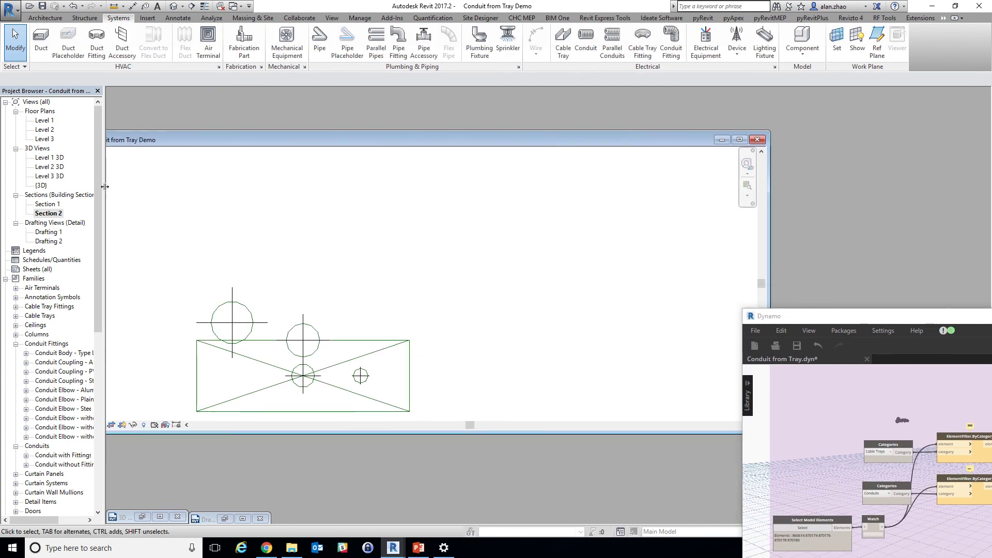
Step: Open Drafting 2, tile the views with WT, and run the conduit script
double_click(49, 241)
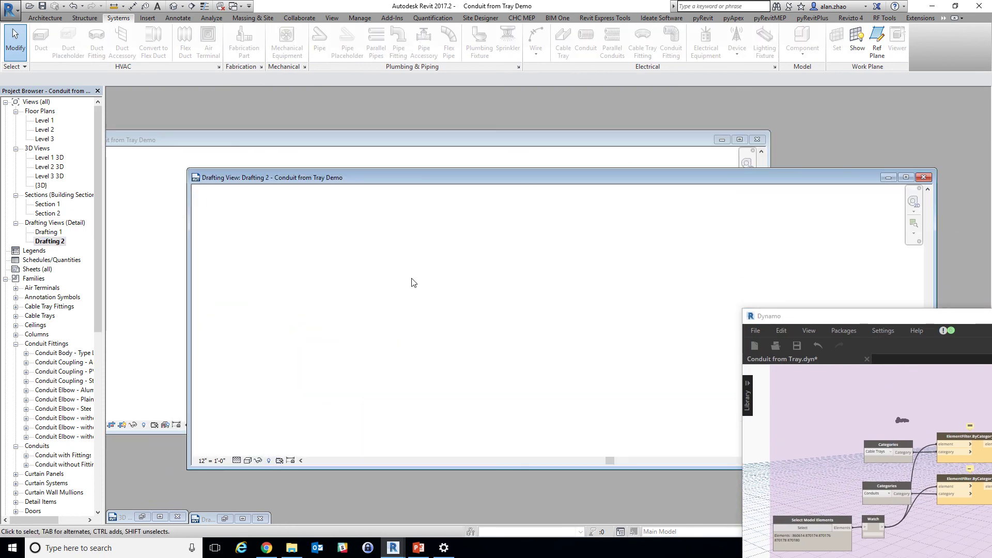
key(w)
key(t)
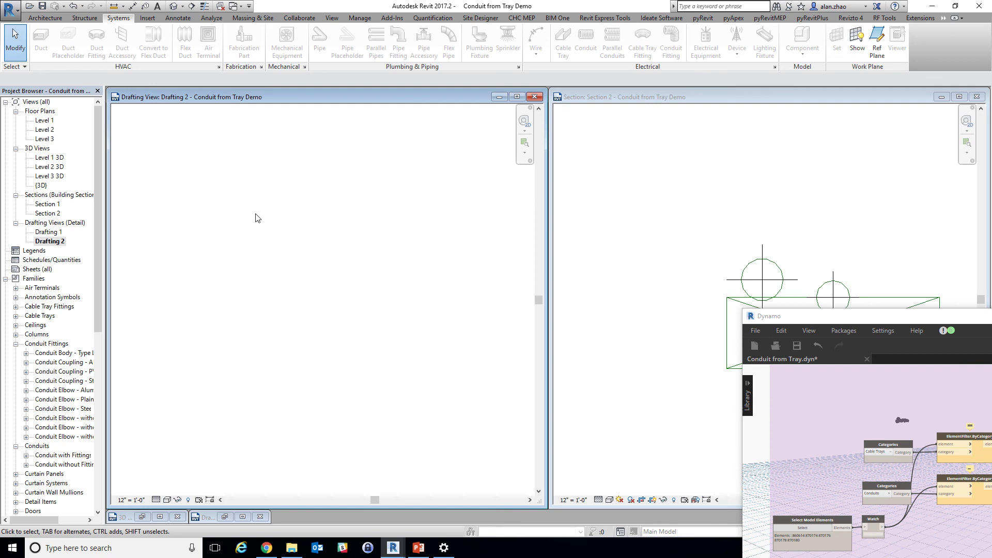
click(671, 196)
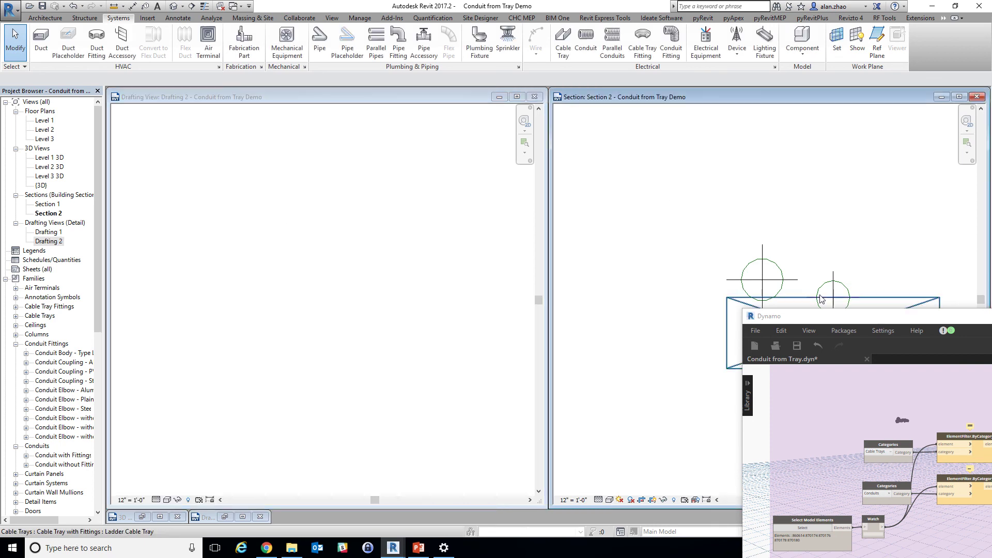
drag(816, 323, 852, 137)
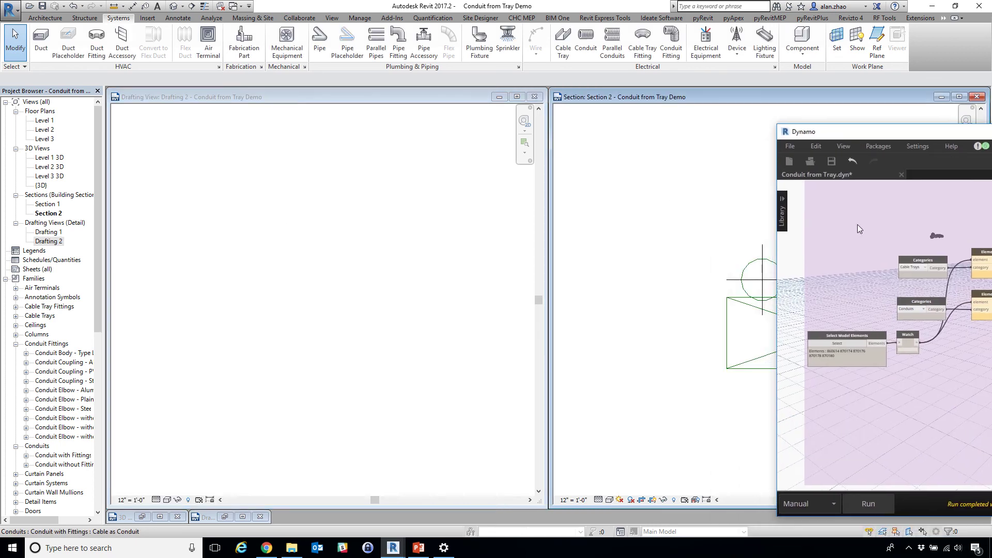
click(883, 508)
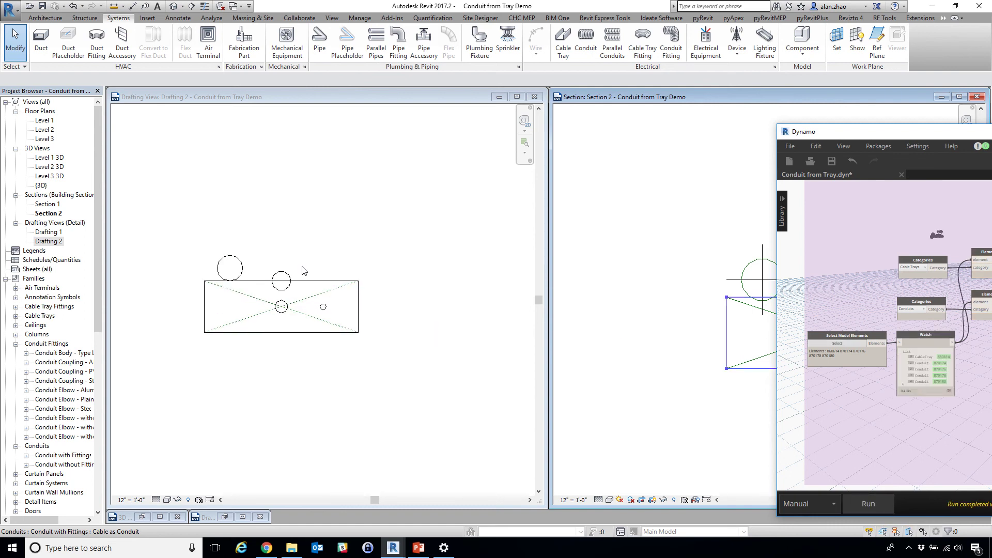
Step: Zoom Drafting 2 to fit and compare its four conduit circles with Section 2
right_click(324, 218)
click(368, 318)
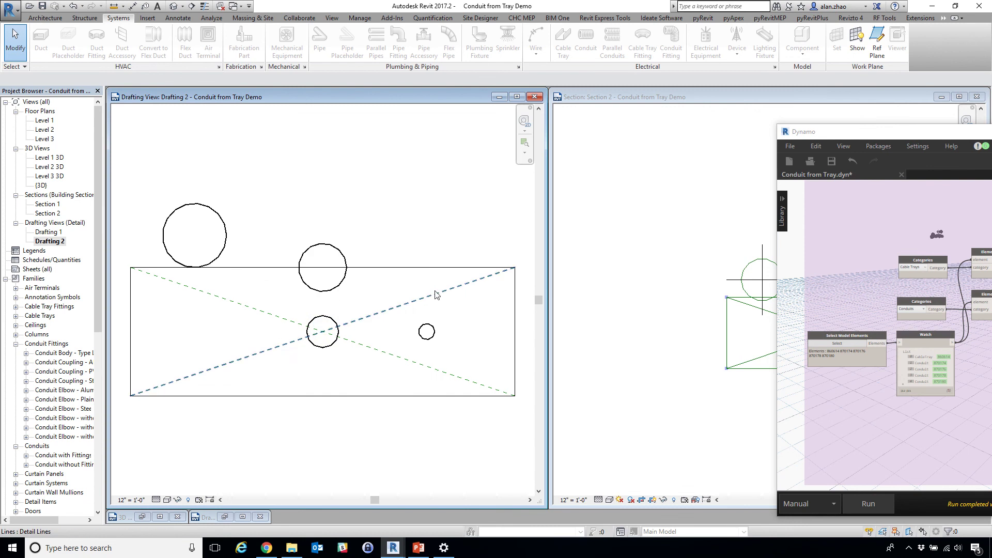
drag(840, 132, 774, 417)
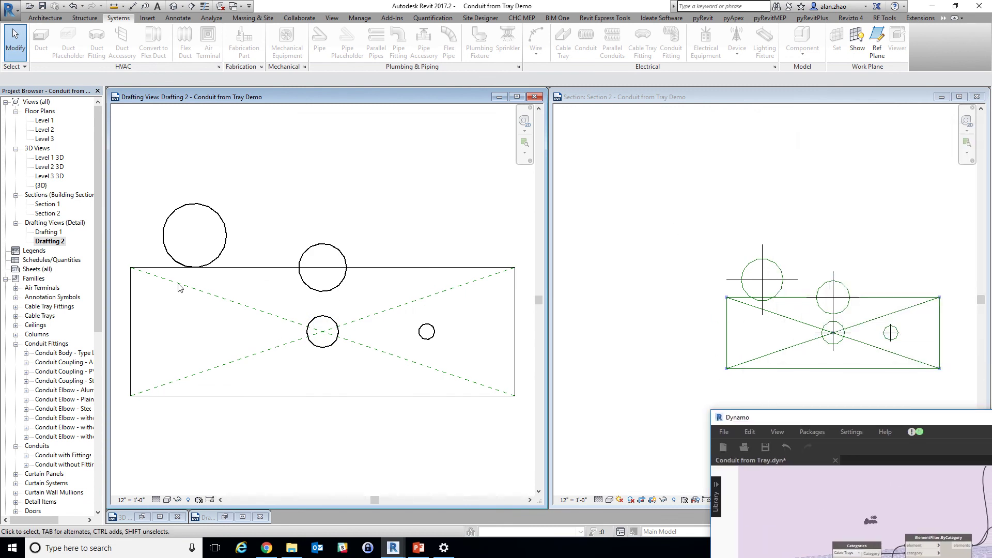
click(274, 223)
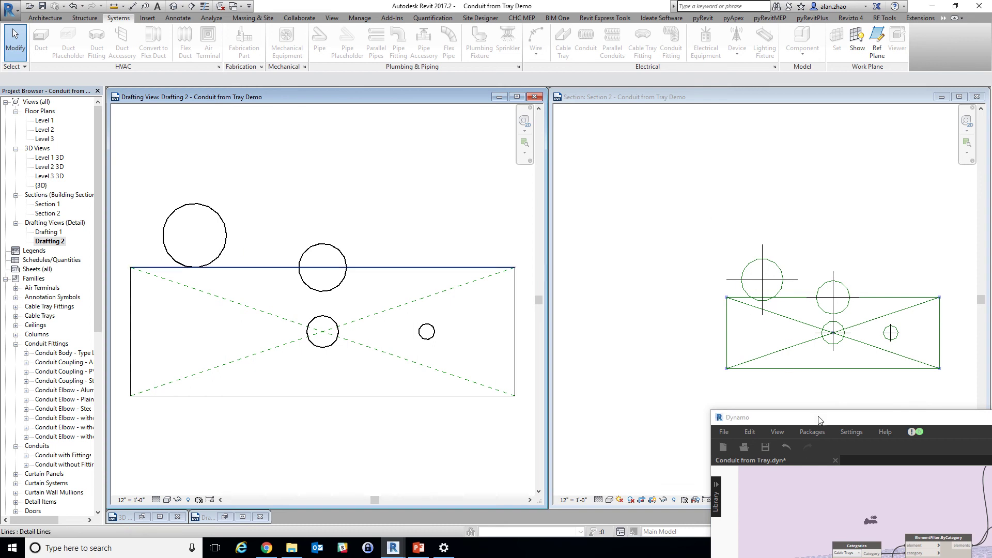
drag(819, 420, 709, 190)
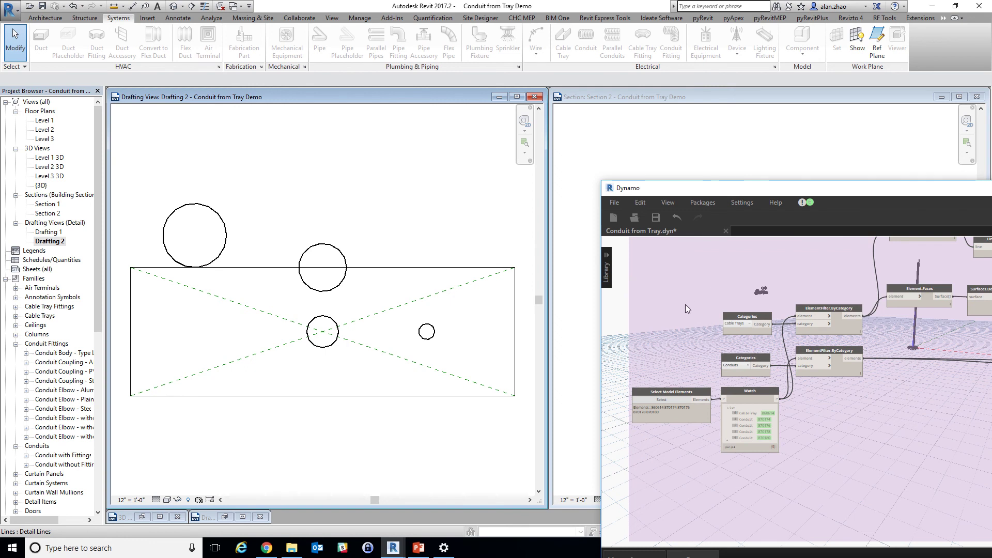
scroll(717, 371, up, 3)
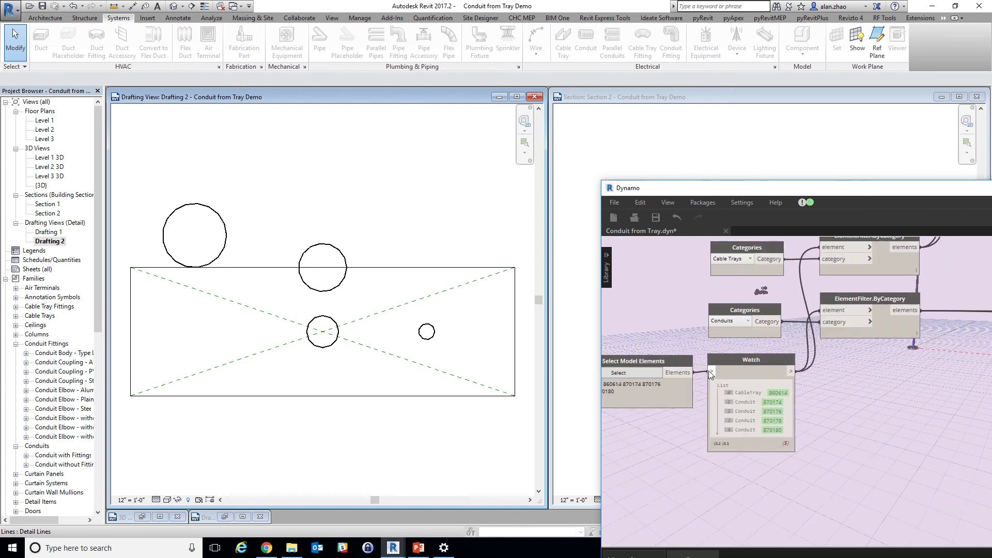
scroll(683, 420, down, 5)
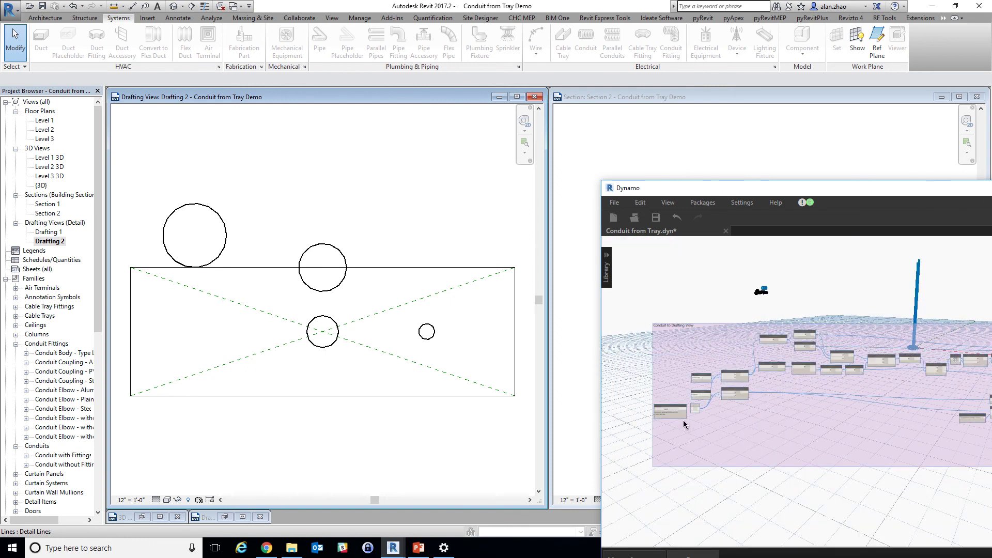
scroll(683, 421, down, 1)
Step: Open Level 3 and window-select the whole black cable tray run
double_click(50, 140)
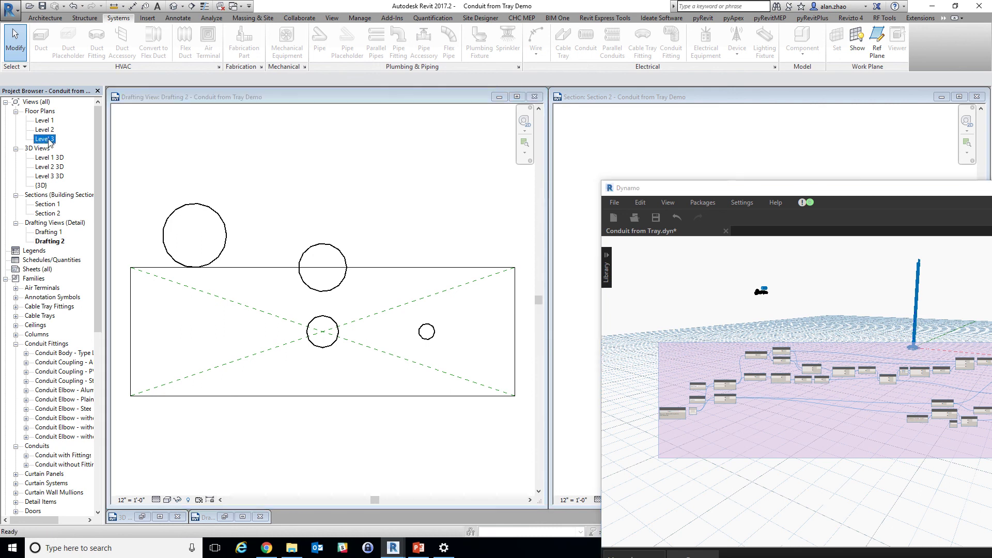
scroll(376, 298, up, 4)
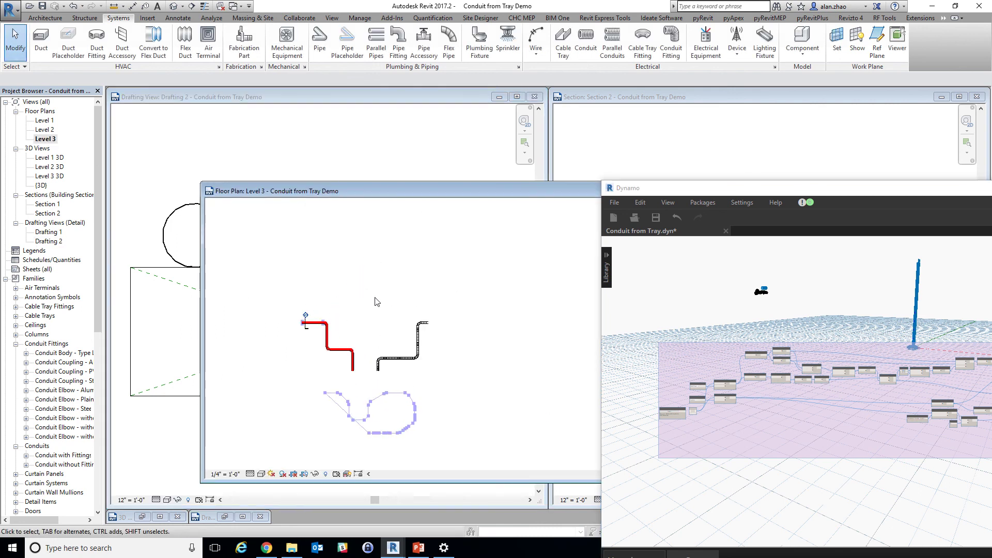
scroll(339, 368, up, 3)
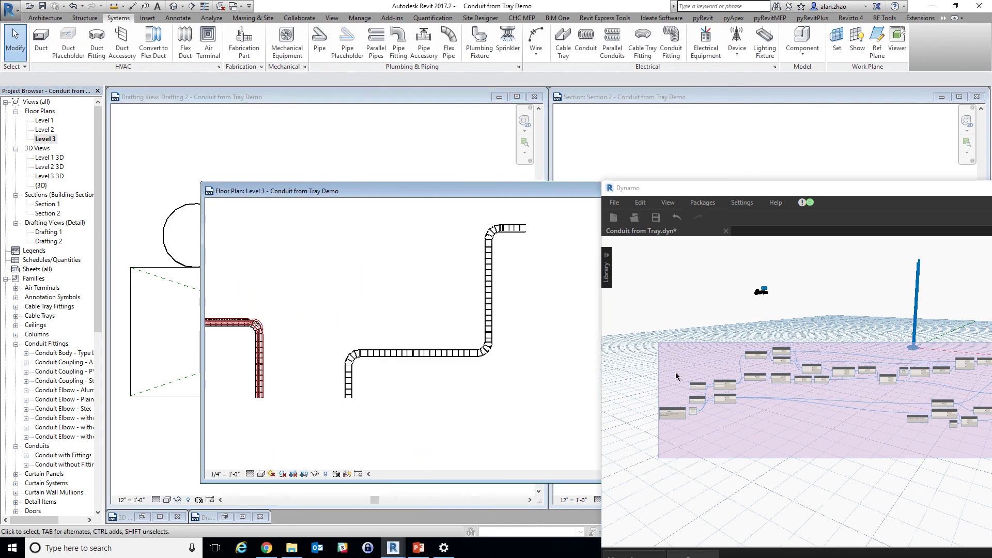
scroll(676, 376, up, 5)
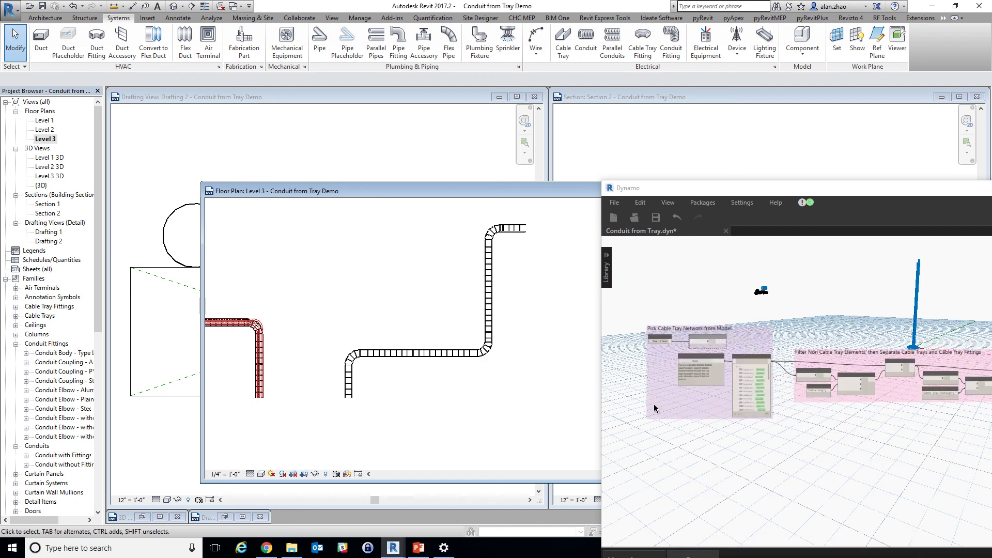
scroll(655, 409, up, 5)
scroll(361, 397, down, 1)
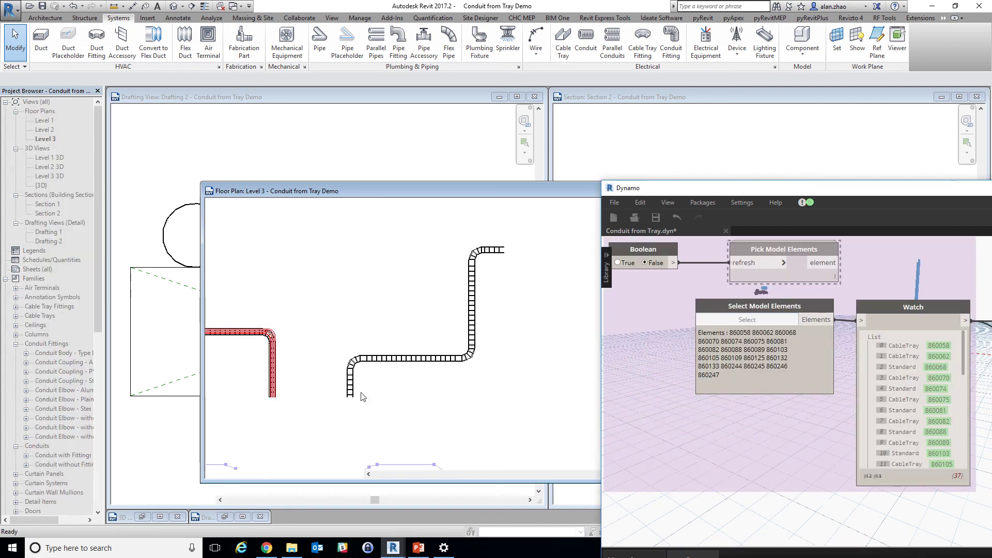
scroll(362, 397, down, 1)
drag(329, 238, 520, 429)
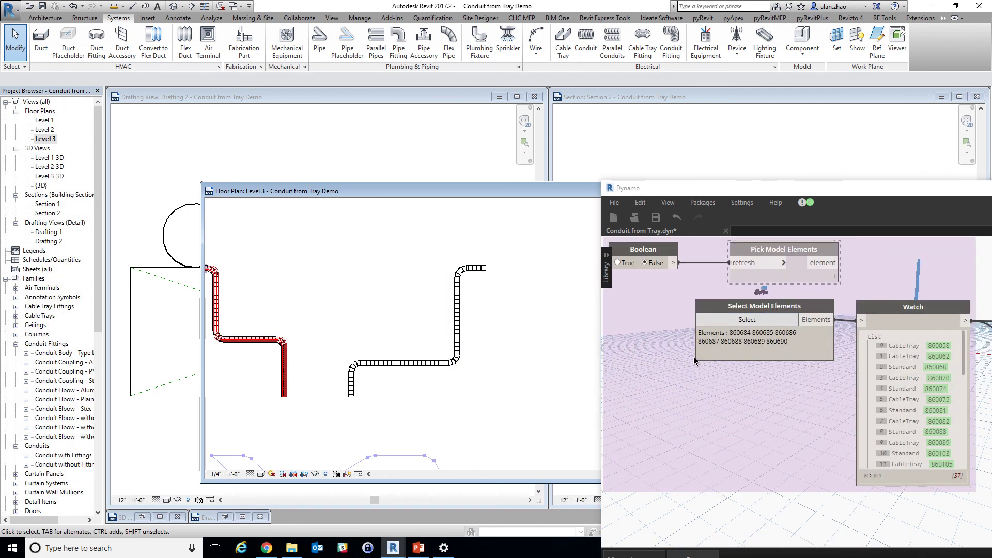
scroll(695, 360, down, 8)
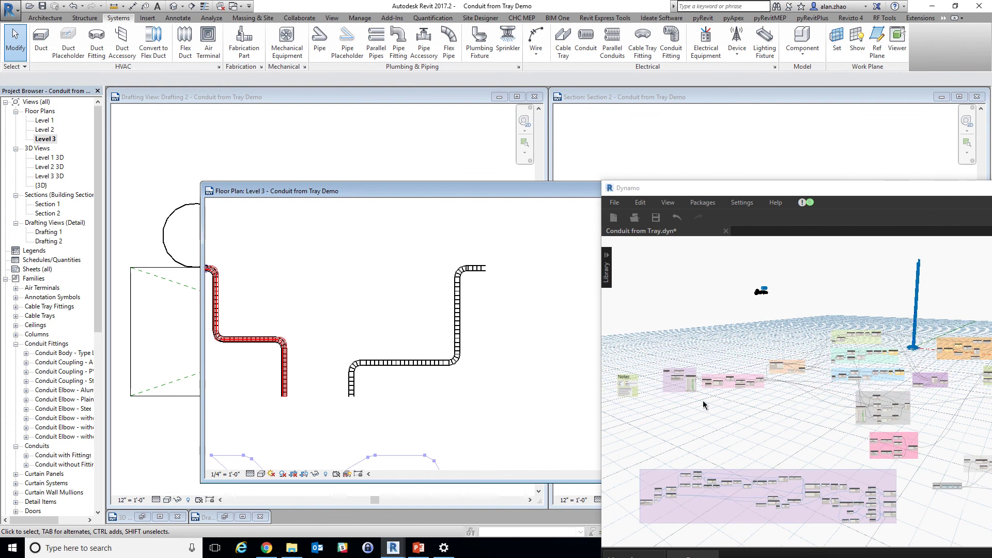
scroll(703, 404, up, 6)
scroll(692, 421, up, 2)
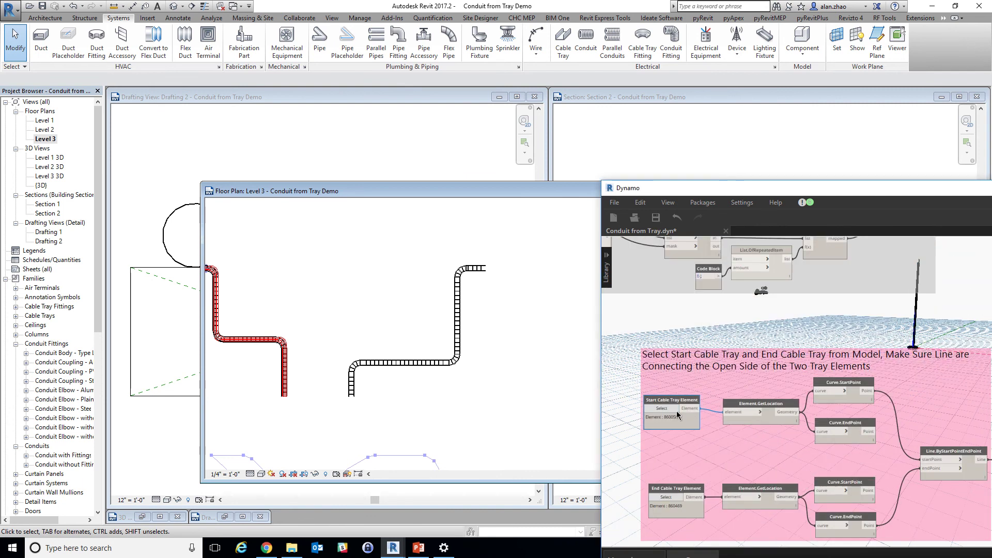
Step: Set the Start and End Cable Tray nodes to the black run's two ends and run
click(662, 408)
click(358, 397)
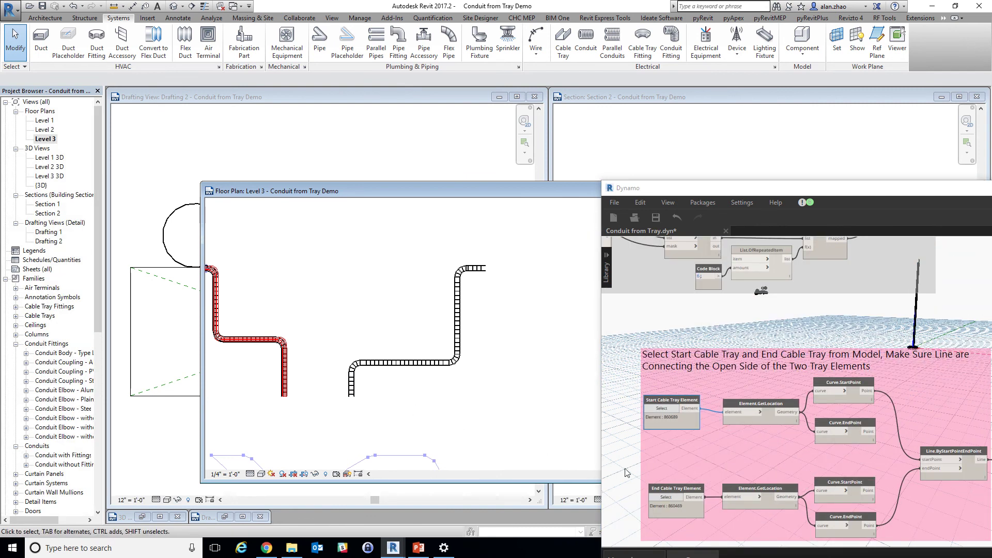
click(665, 498)
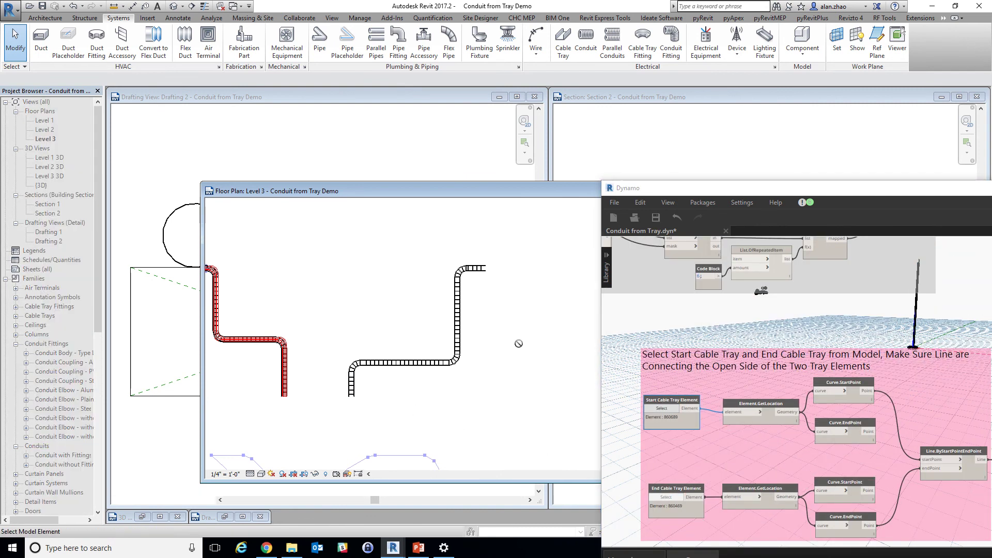
click(479, 276)
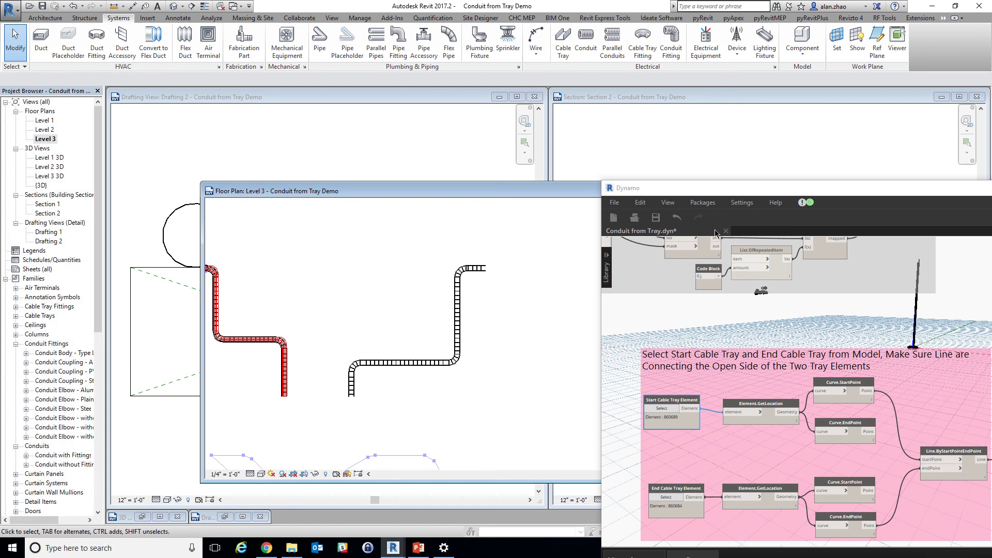
drag(729, 192, 712, 139)
click(674, 510)
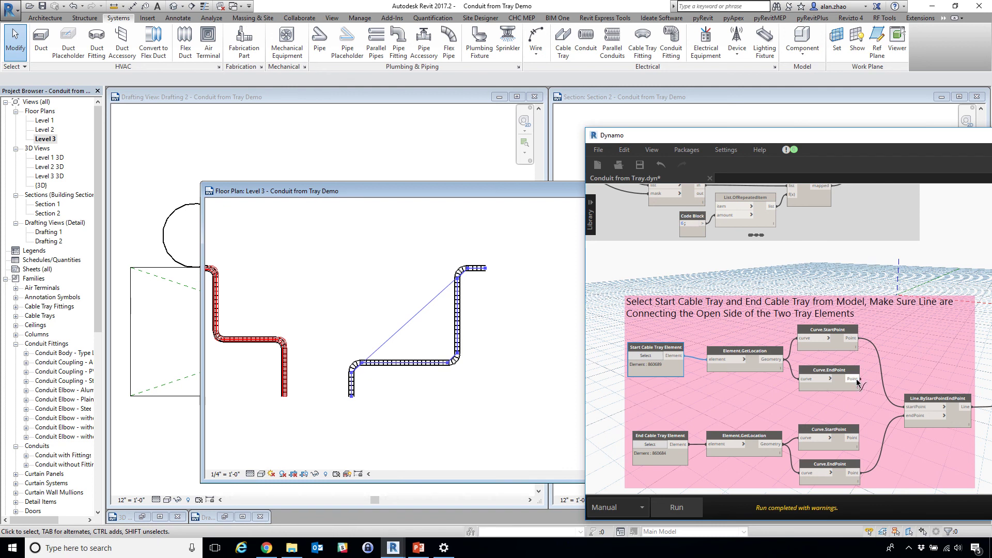
Step: Rewire Line.ByStartPointEndPoint to the trays' open end points and rerun the script
drag(856, 379, 907, 407)
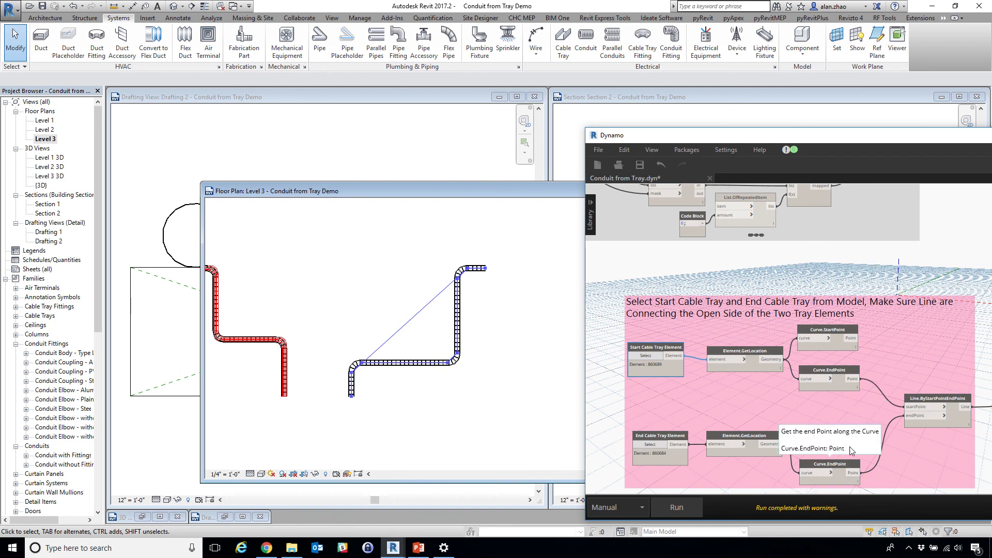
drag(852, 438, 908, 415)
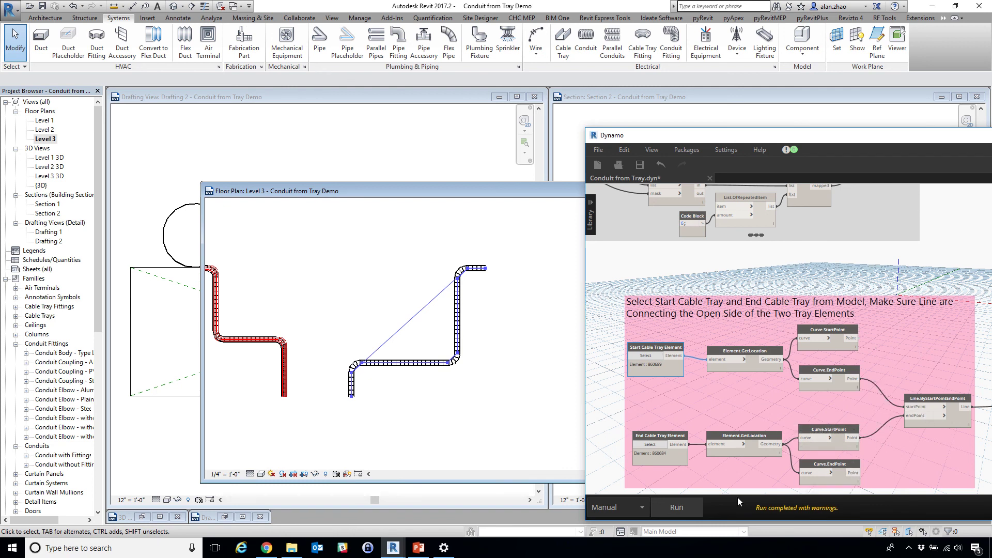
click(686, 508)
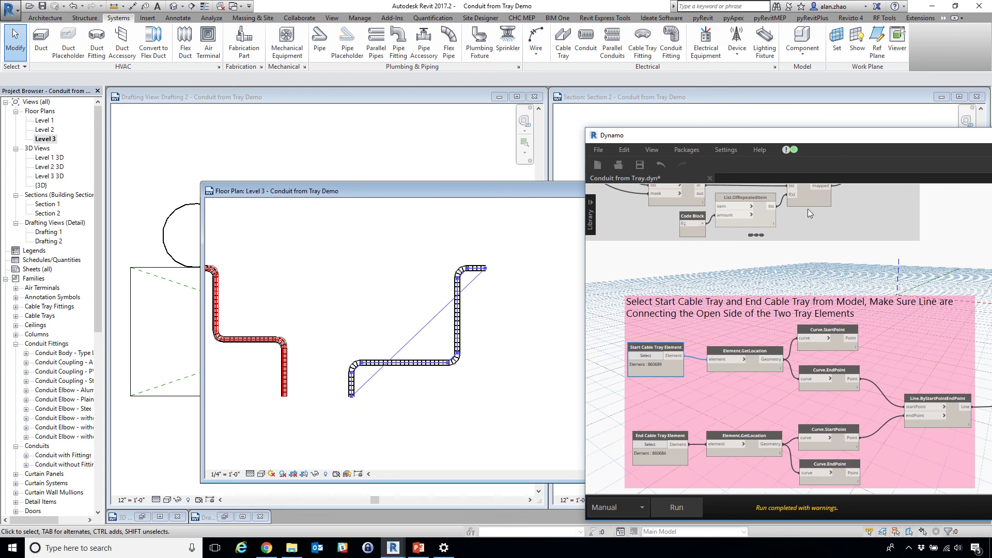
drag(849, 141, 643, 138)
Step: Set the Views node to Drafting 2 as the sketch source
scroll(565, 314, down, 4)
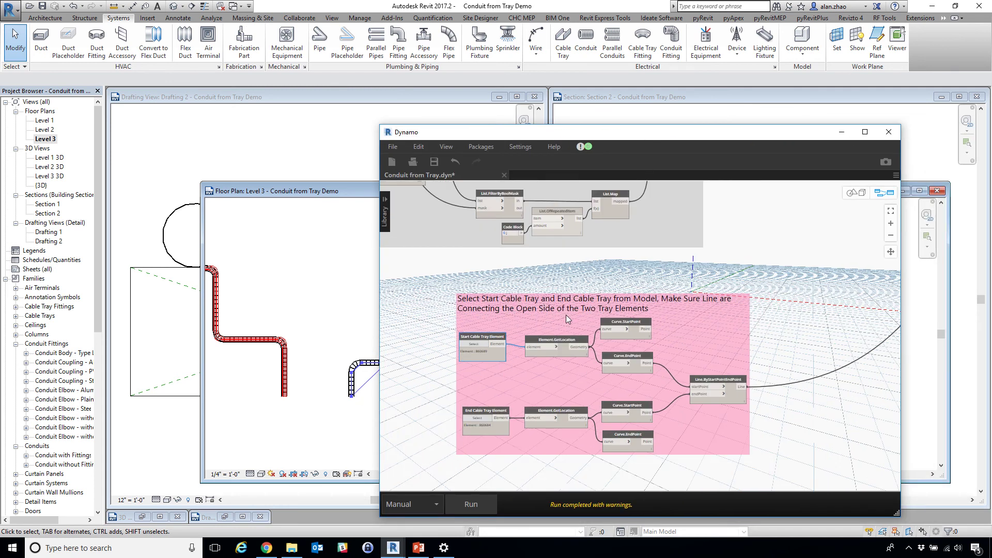
scroll(557, 325, down, 3)
scroll(541, 331, down, 2)
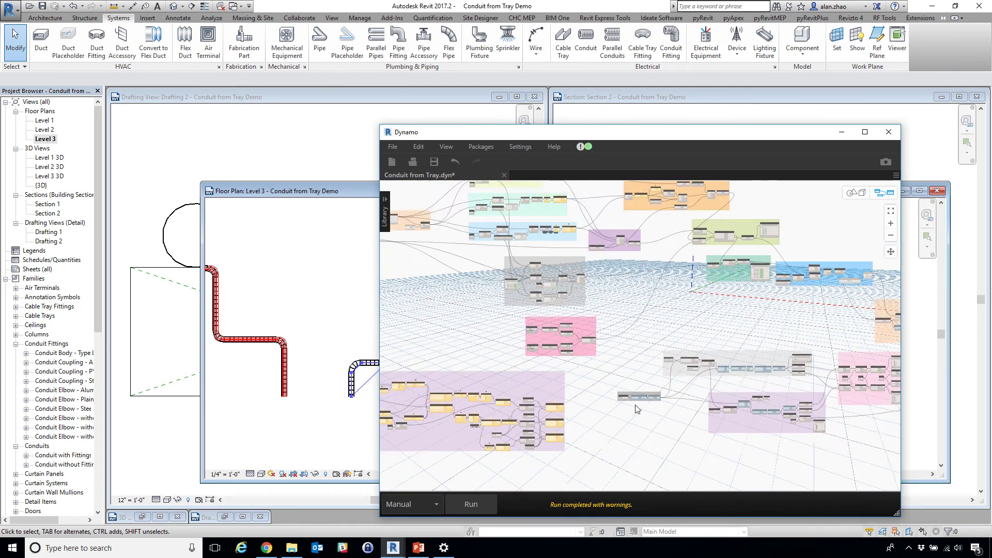
scroll(704, 431, up, 8)
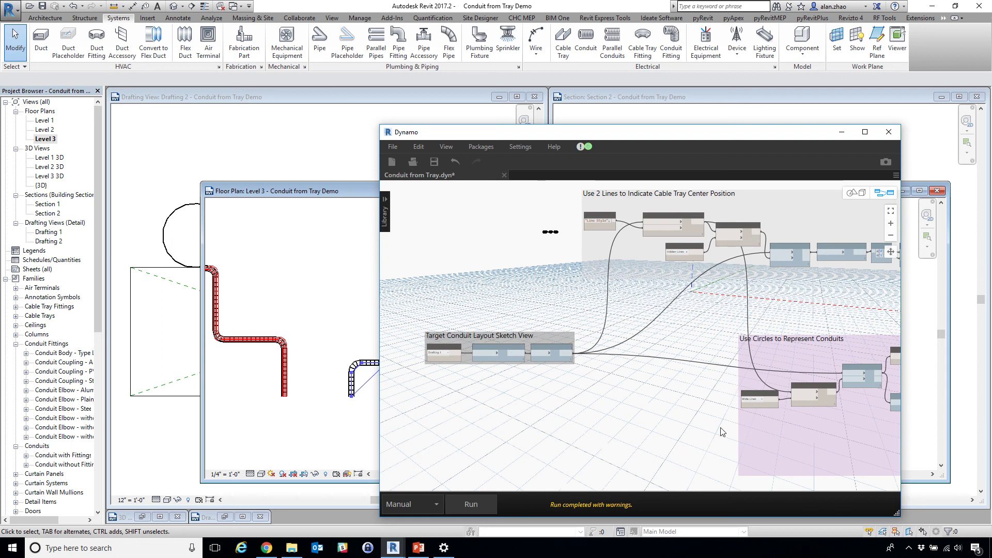
scroll(722, 432, up, 3)
scroll(525, 414, up, 2)
scroll(516, 377, down, 2)
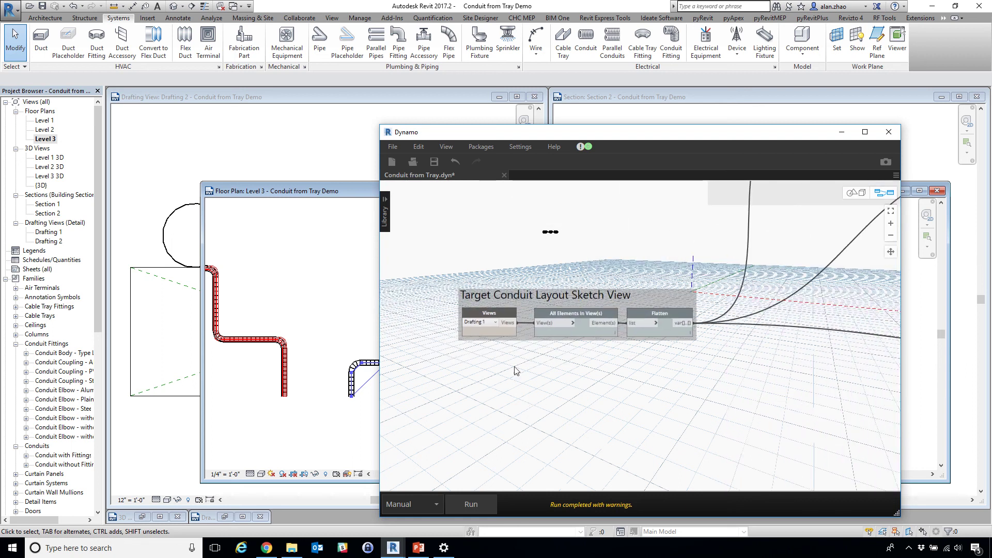
scroll(468, 352, up, 3)
click(488, 300)
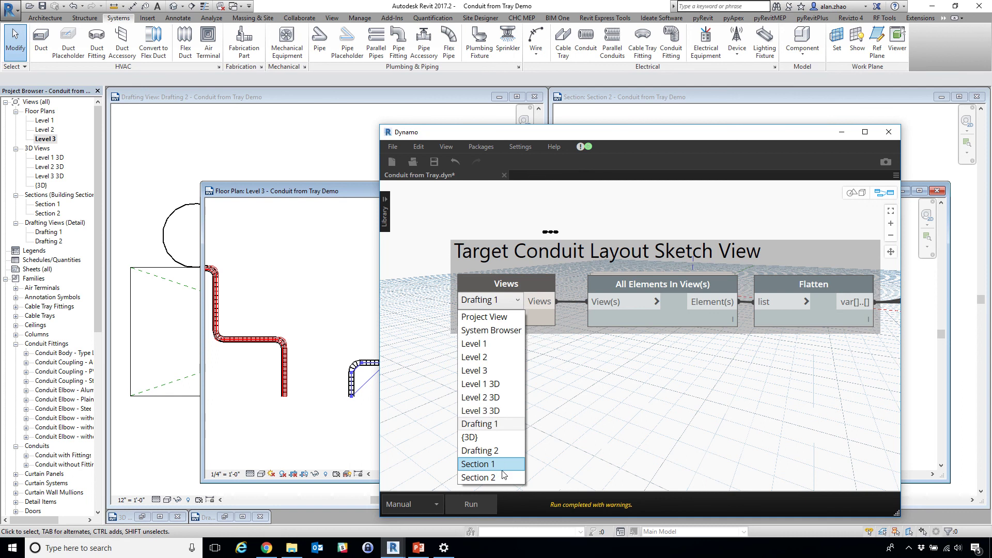
click(494, 451)
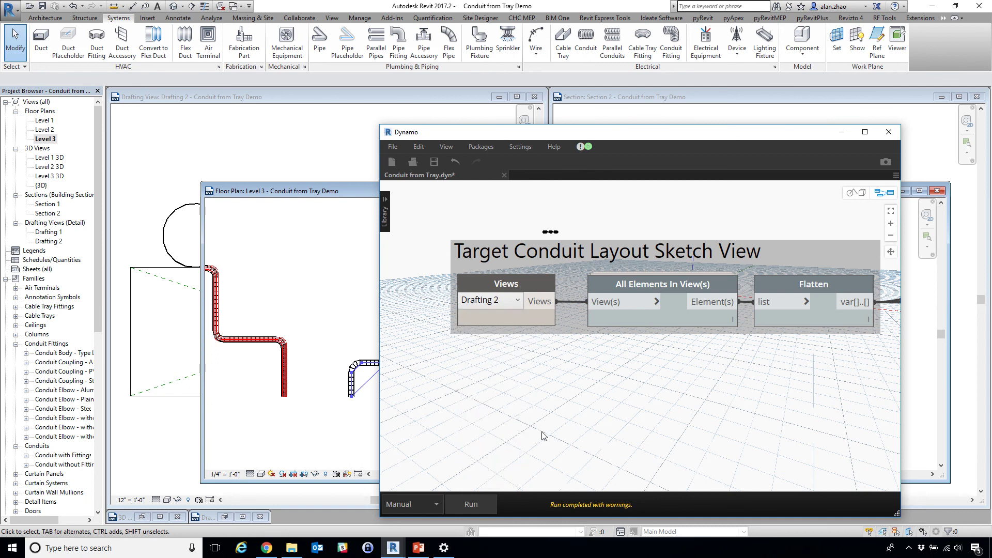
Step: Set the Levels node to Level 3 for conduit placement
scroll(535, 420, down, 4)
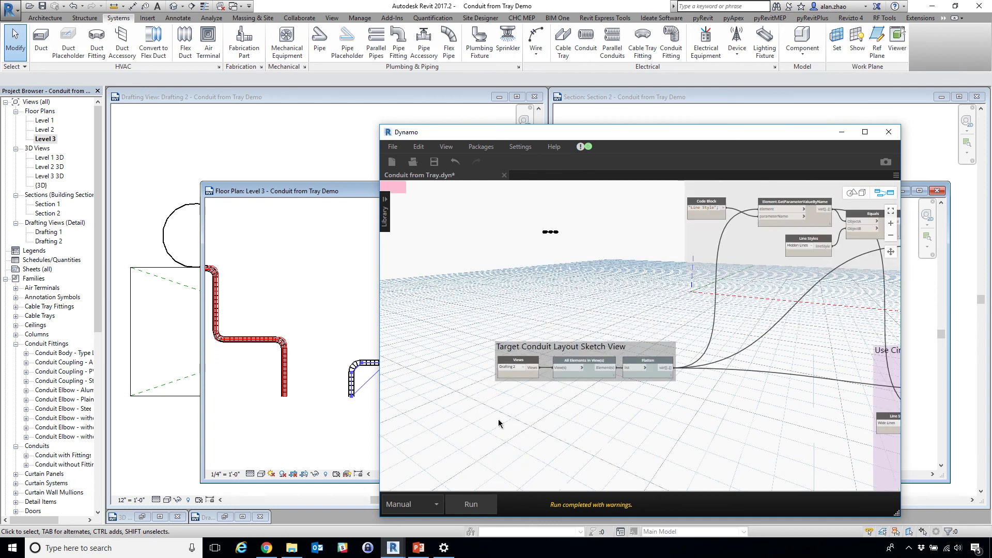
scroll(498, 420, down, 5)
scroll(828, 428, up, 5)
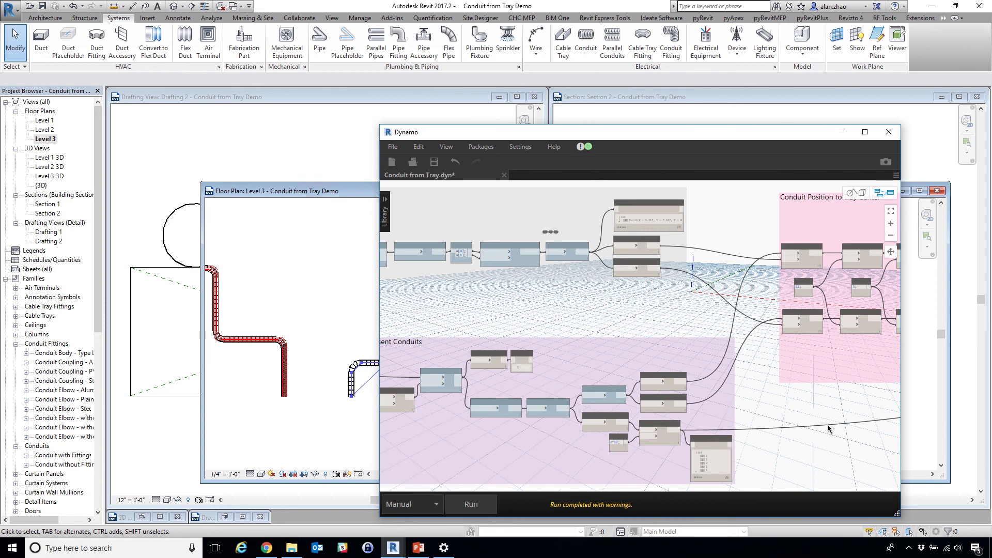
scroll(698, 421, down, 4)
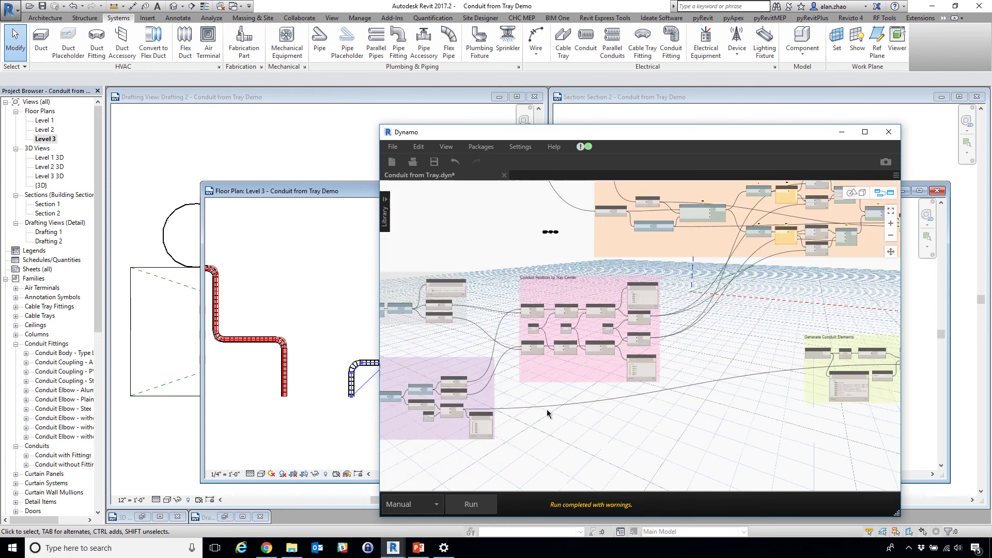
scroll(548, 414, down, 3)
scroll(852, 405, up, 5)
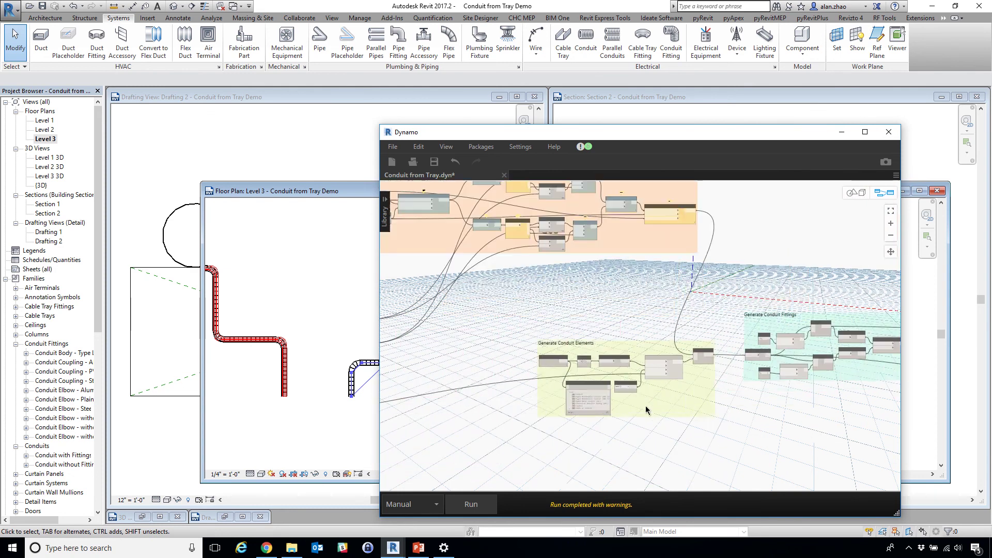
scroll(599, 378, up, 3)
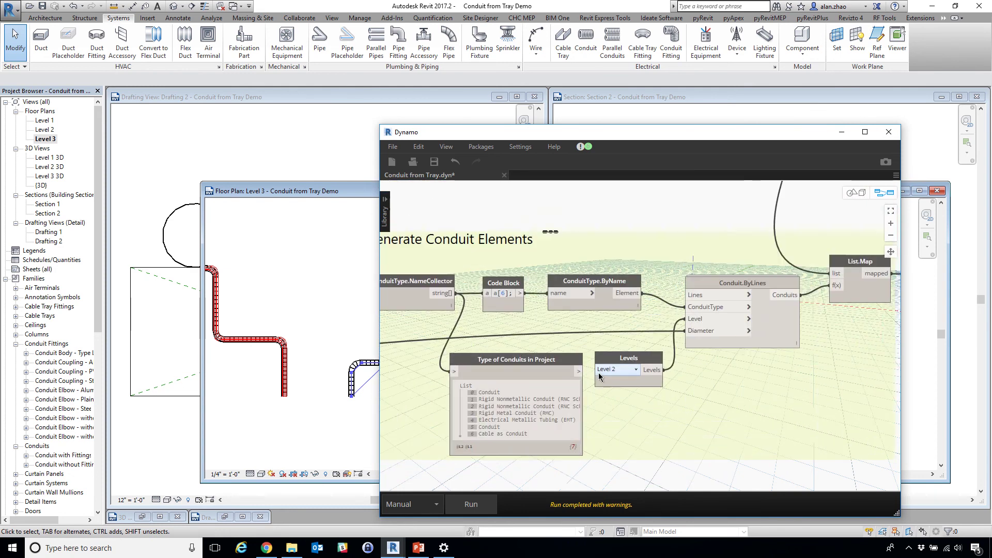
click(618, 369)
click(624, 400)
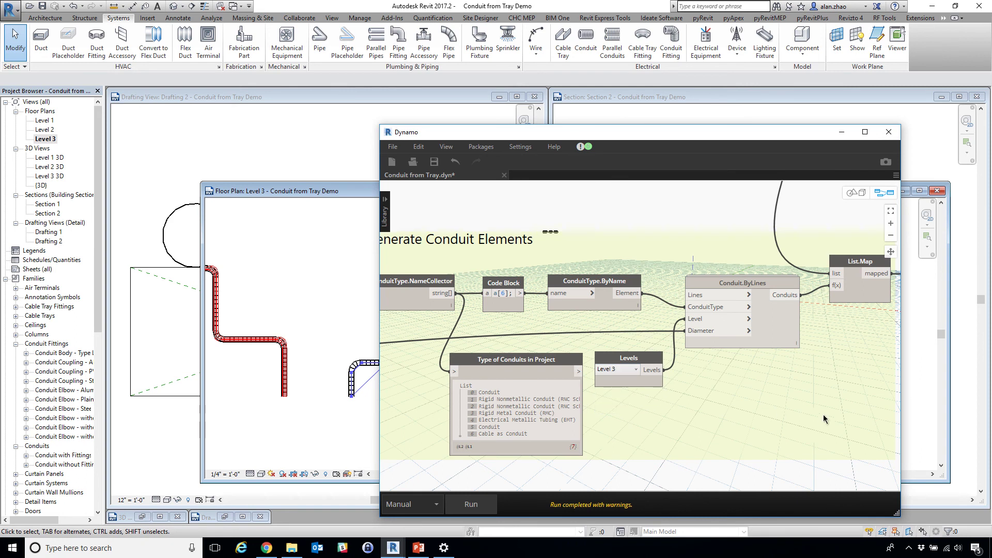
Step: Move Dynamo aside to reveal red conduits along the second Level 3 tray run
scroll(821, 422, down, 3)
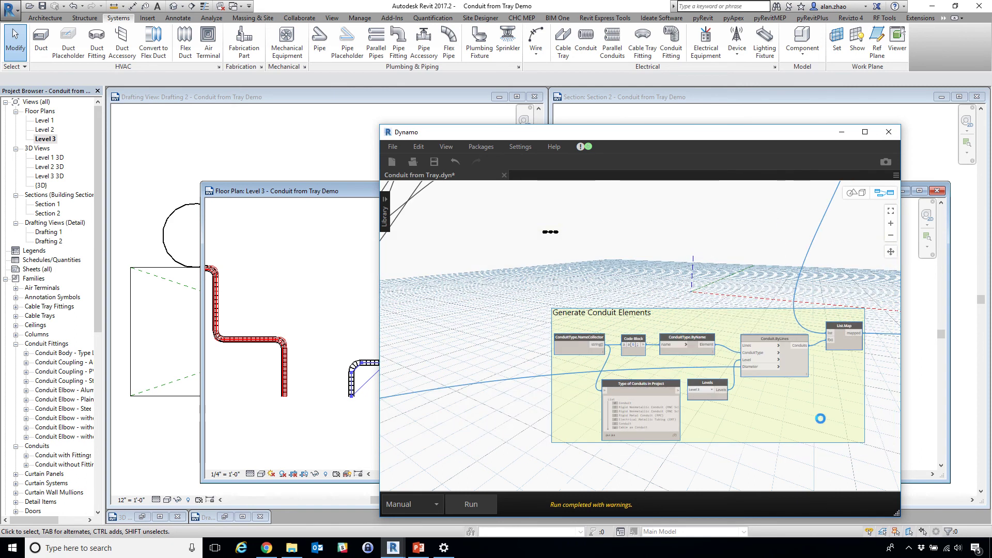
scroll(821, 419, down, 5)
scroll(668, 269, down, 2)
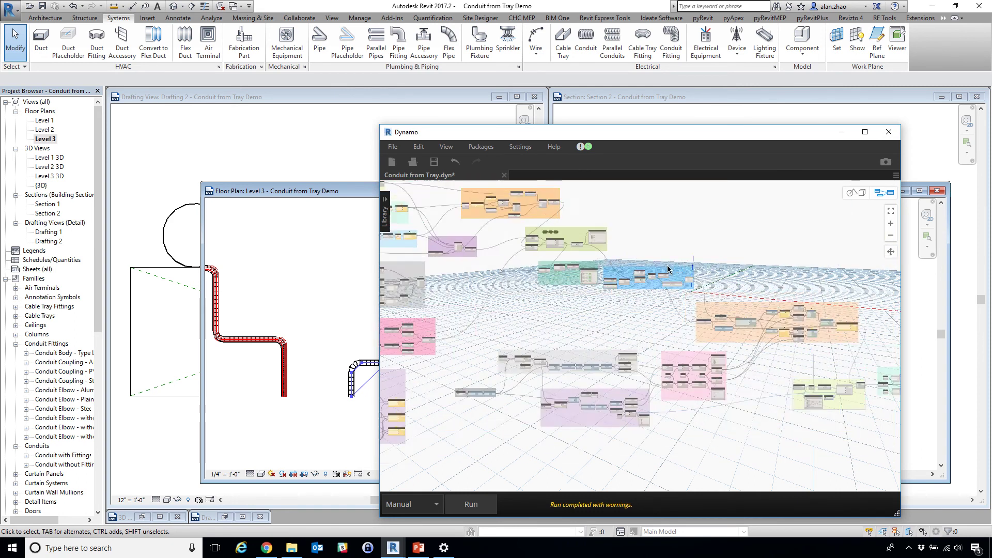
scroll(668, 270, up, 5)
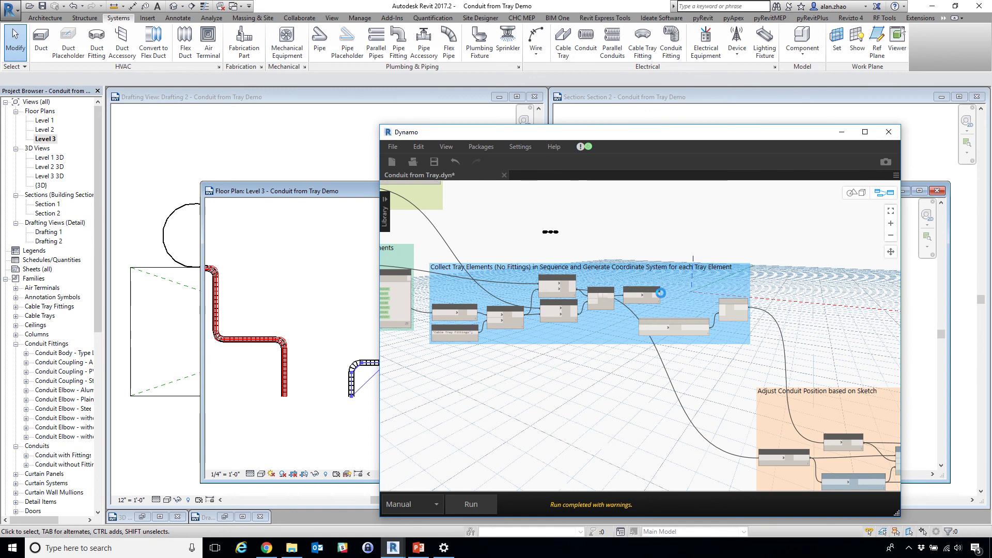
scroll(703, 296, up, 2)
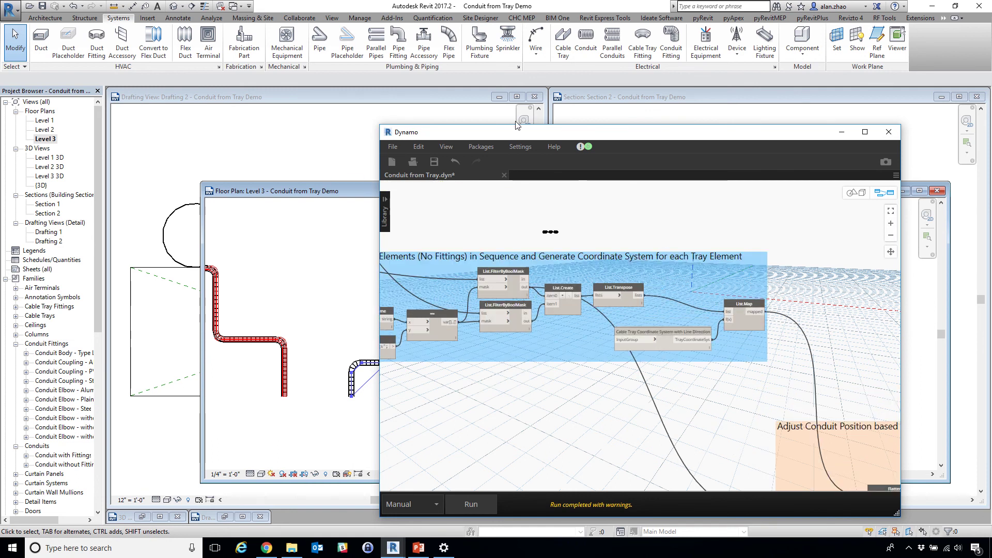
drag(469, 133, 777, 175)
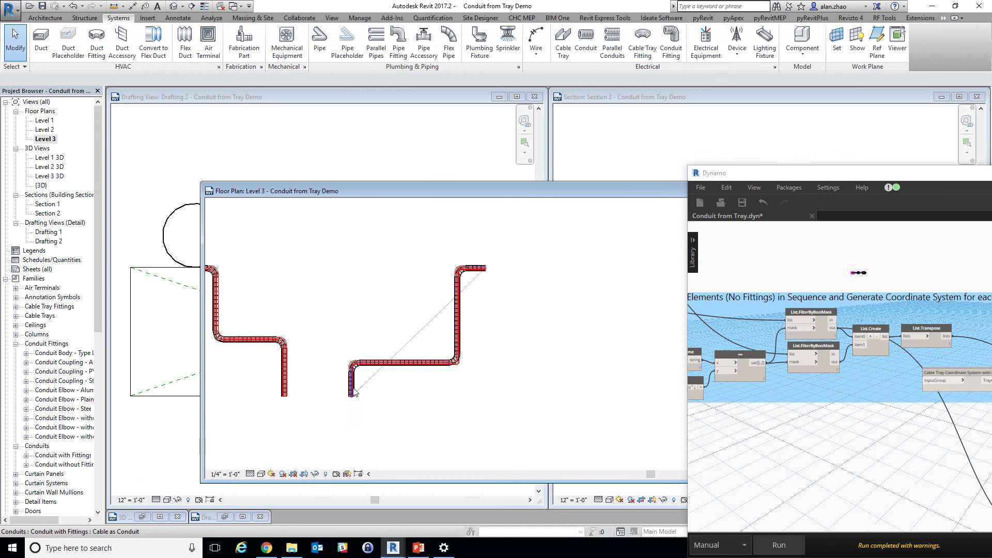
Step: Open the Level 3 3D view and orbit the tray to see conduits end-on and lengthwise
scroll(357, 398, up, 4)
double_click(50, 176)
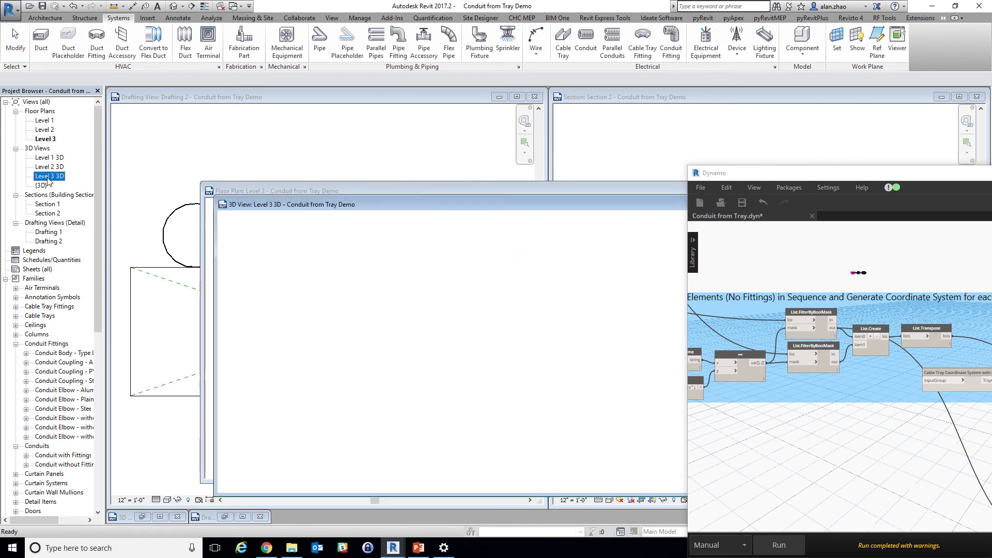
scroll(550, 238, up, 6)
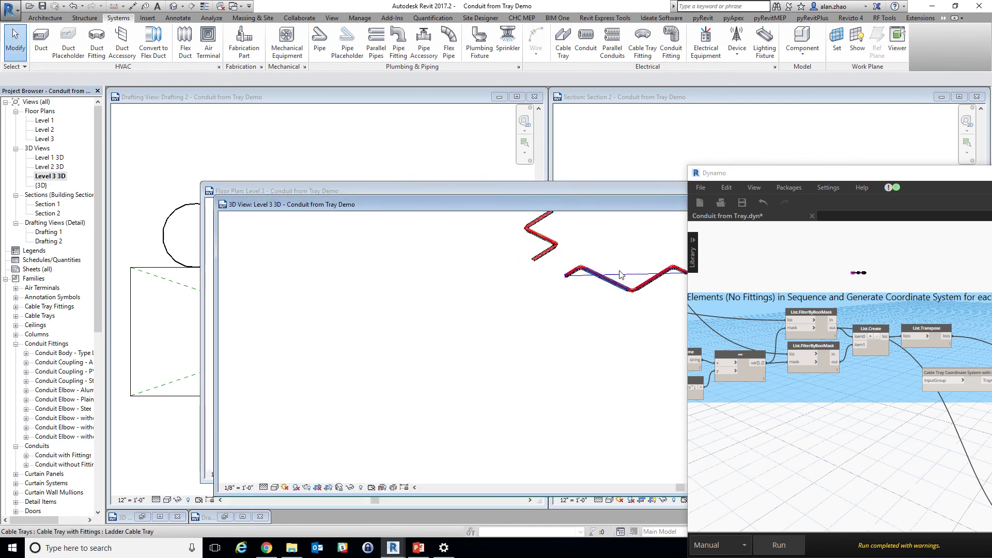
shift+middle_drag(502, 291, 455, 325)
click(372, 302)
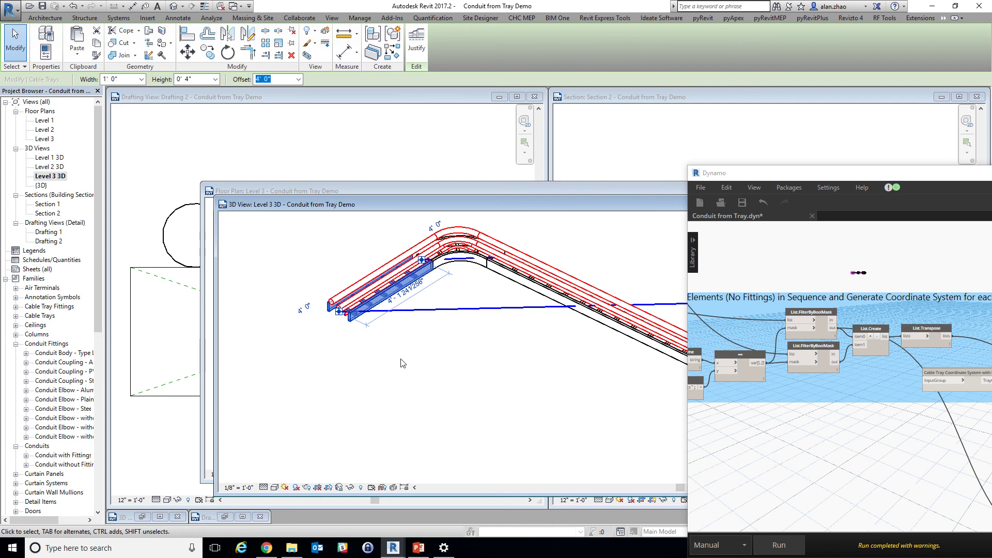
shift+middle_drag(372, 303, 356, 334)
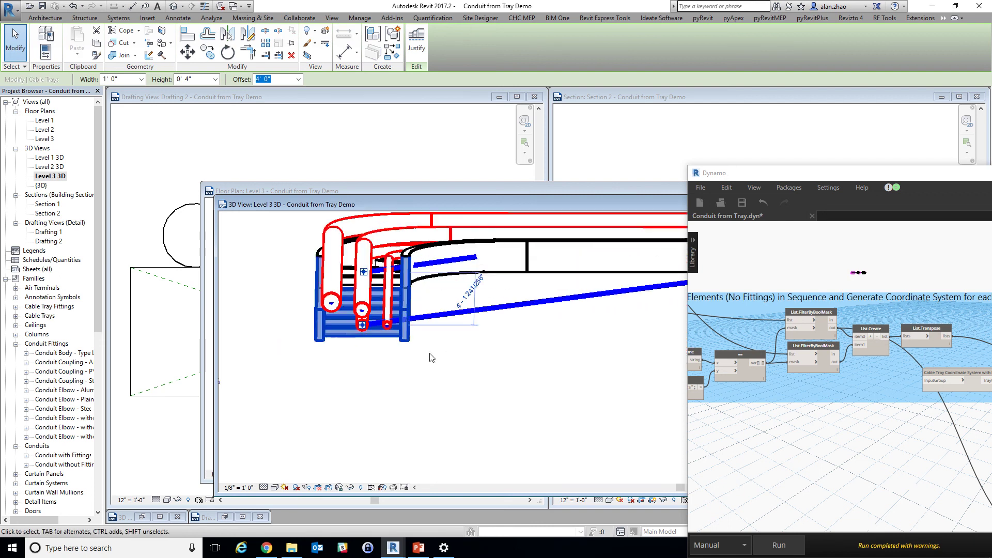
key(Escape)
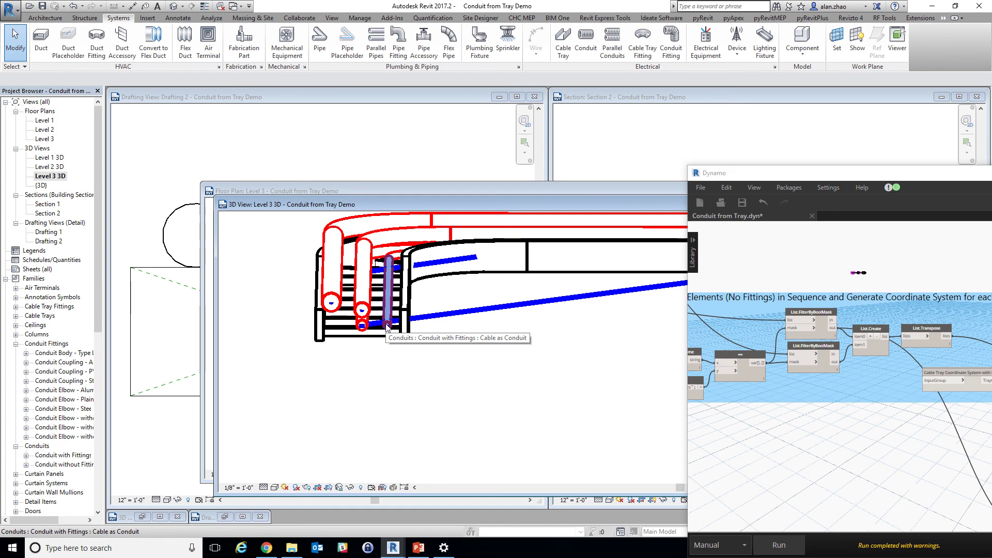
shift+middle_drag(387, 328, 415, 359)
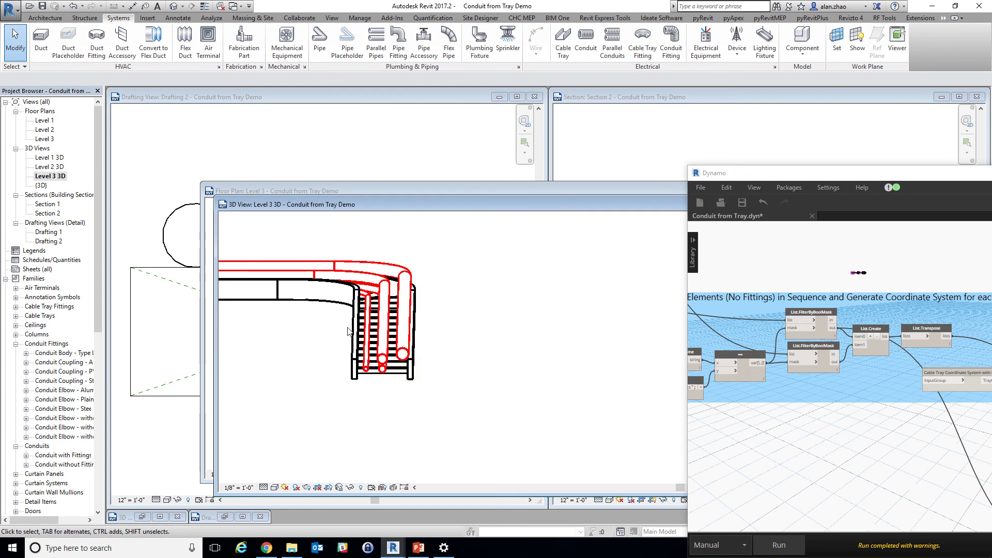
shift+middle_drag(417, 349, 496, 375)
click(383, 370)
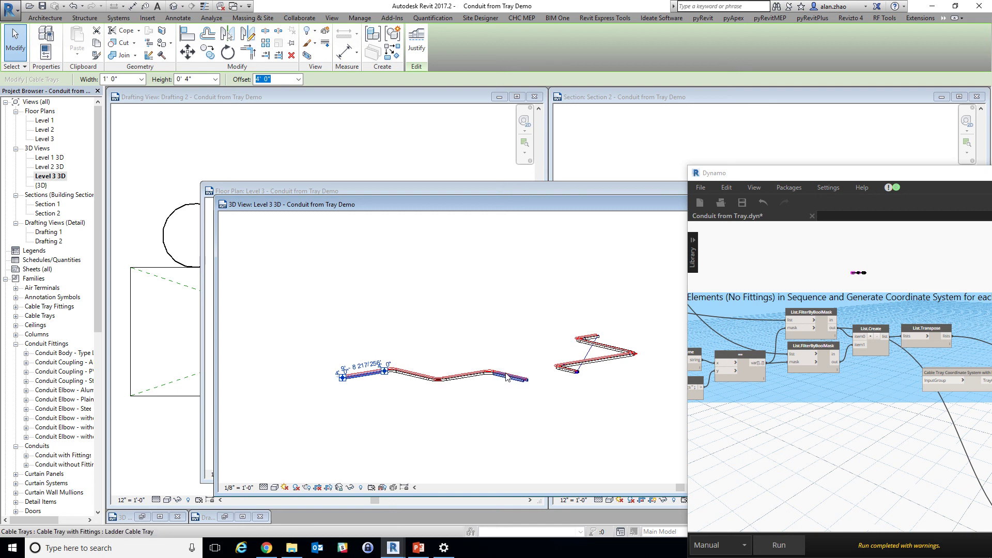
Step: Maximize the 3D view, orbit along the conduit run, then switch to the Chrome image search
double_click(520, 205)
shift+middle_drag(519, 227, 496, 391)
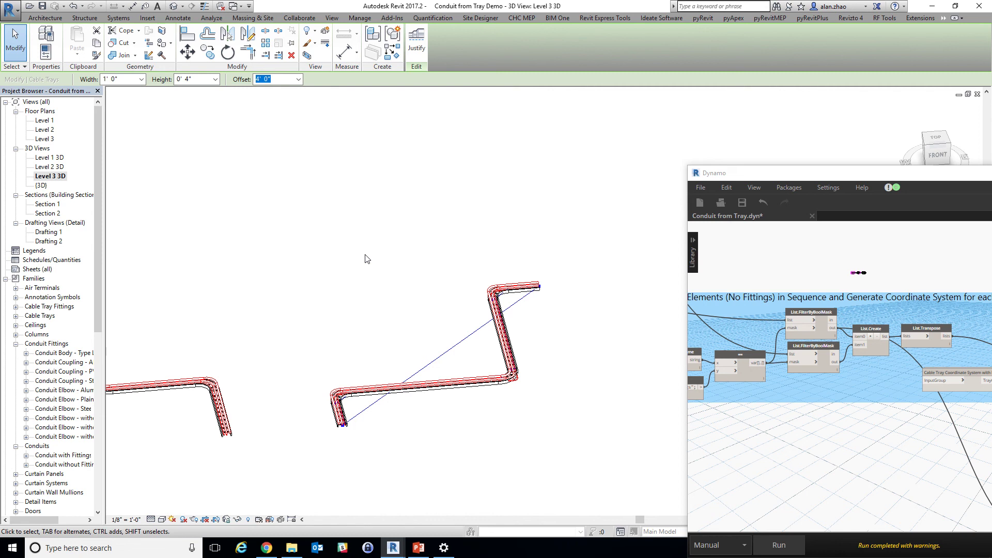
scroll(408, 359, up, 4)
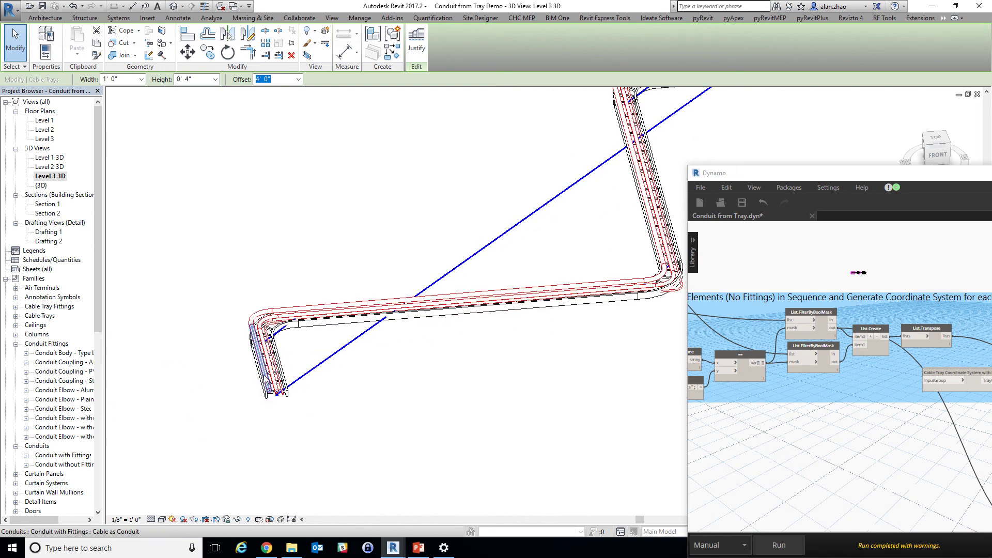
click(442, 374)
scroll(373, 420, down, 2)
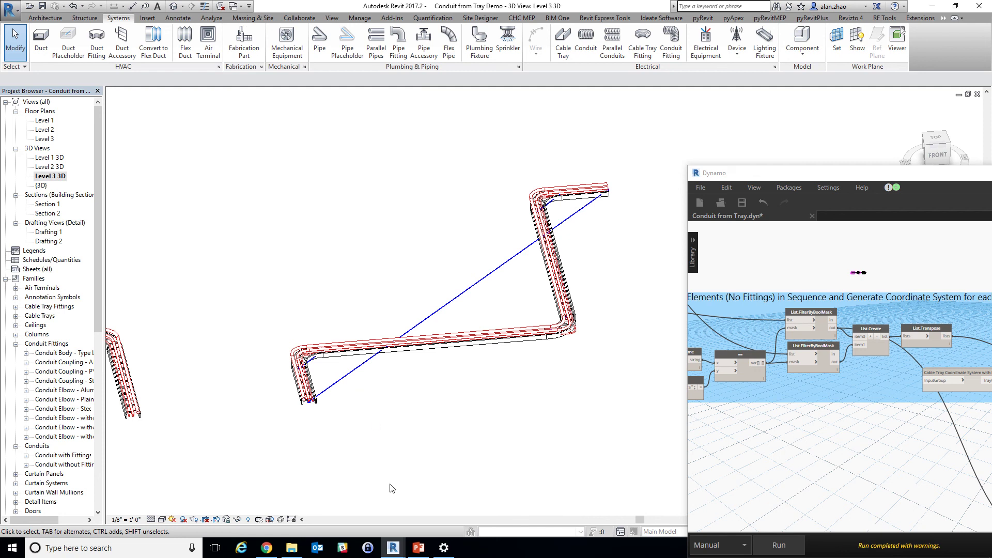
click(267, 548)
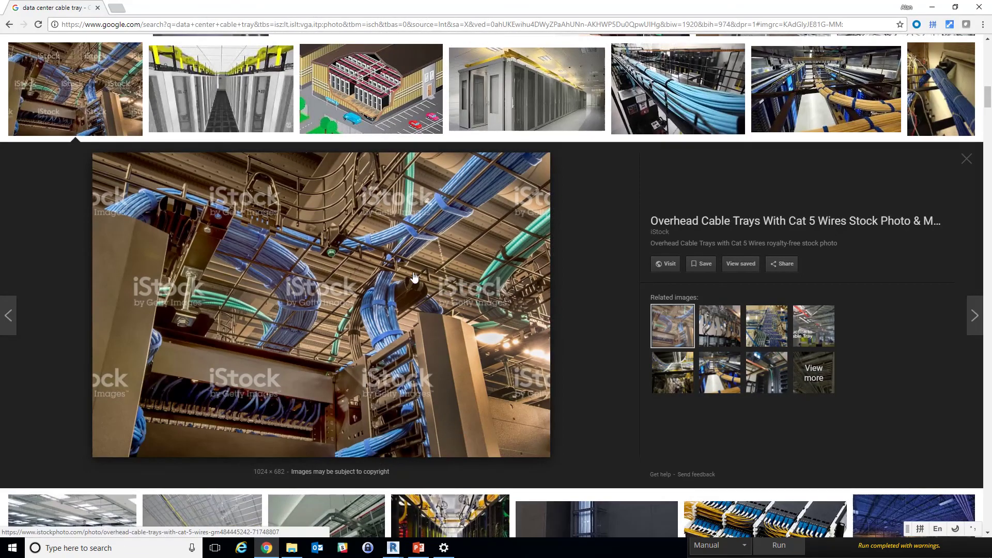
Step: Close the iStock photo preview to reveal the full data center cable tray results
click(966, 159)
scroll(494, 288, down, 3)
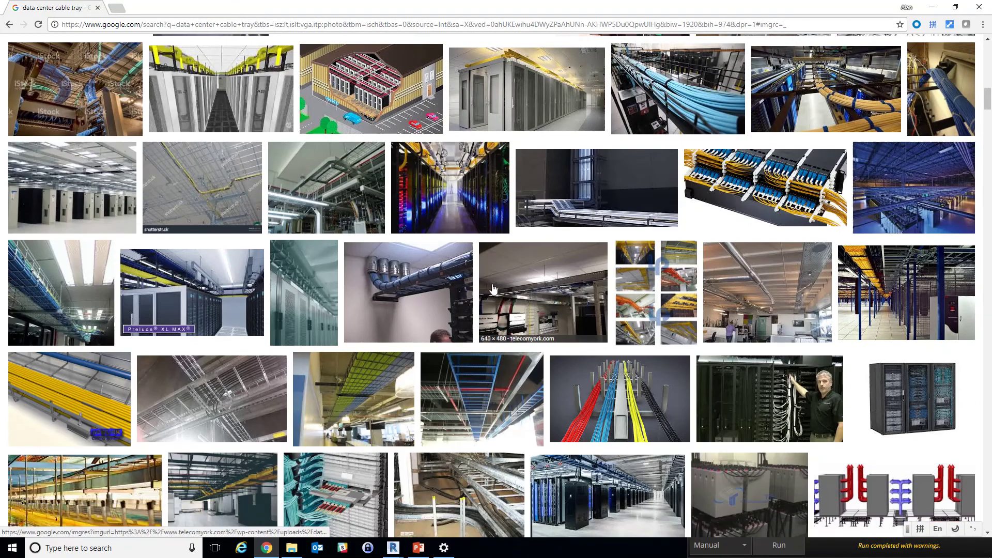
scroll(494, 289, up, 15)
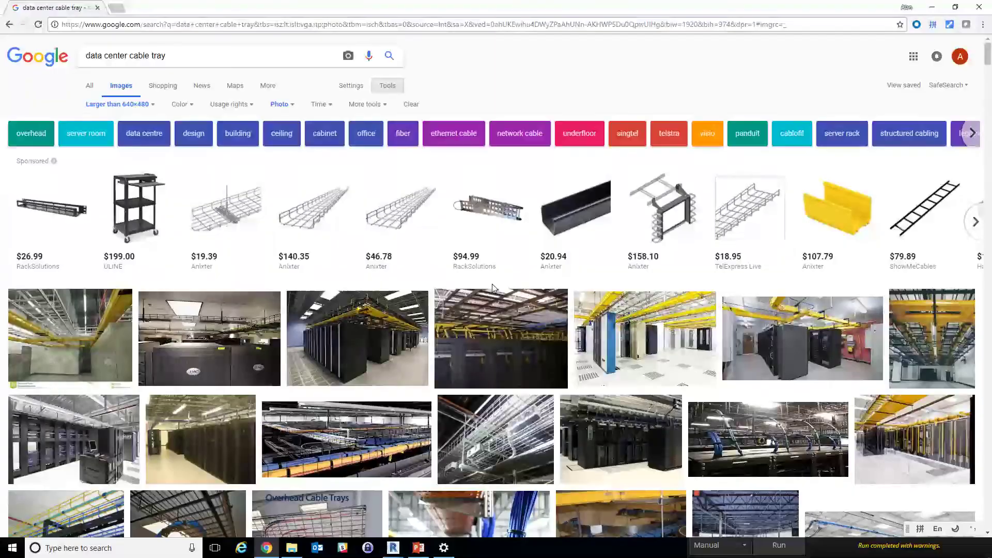